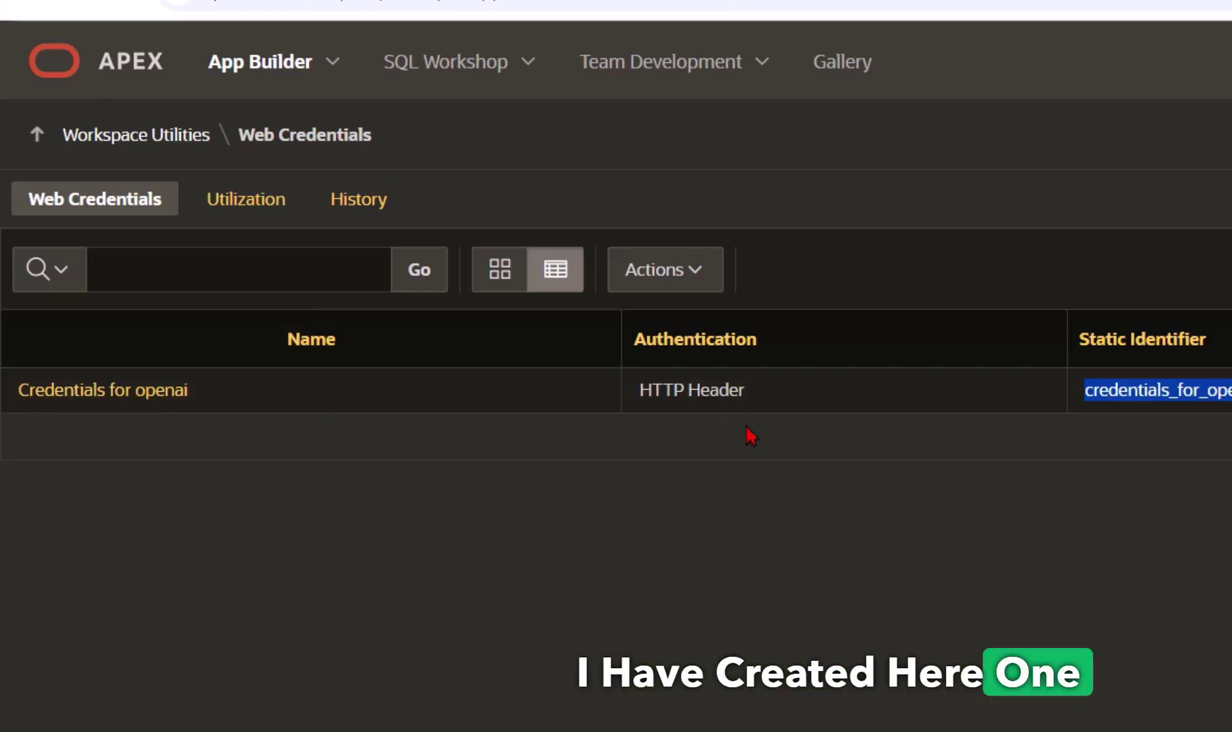
- Review the workspace's web credentials and the APEX Assistant chat about a dummy query showing the current date
click(421, 459)
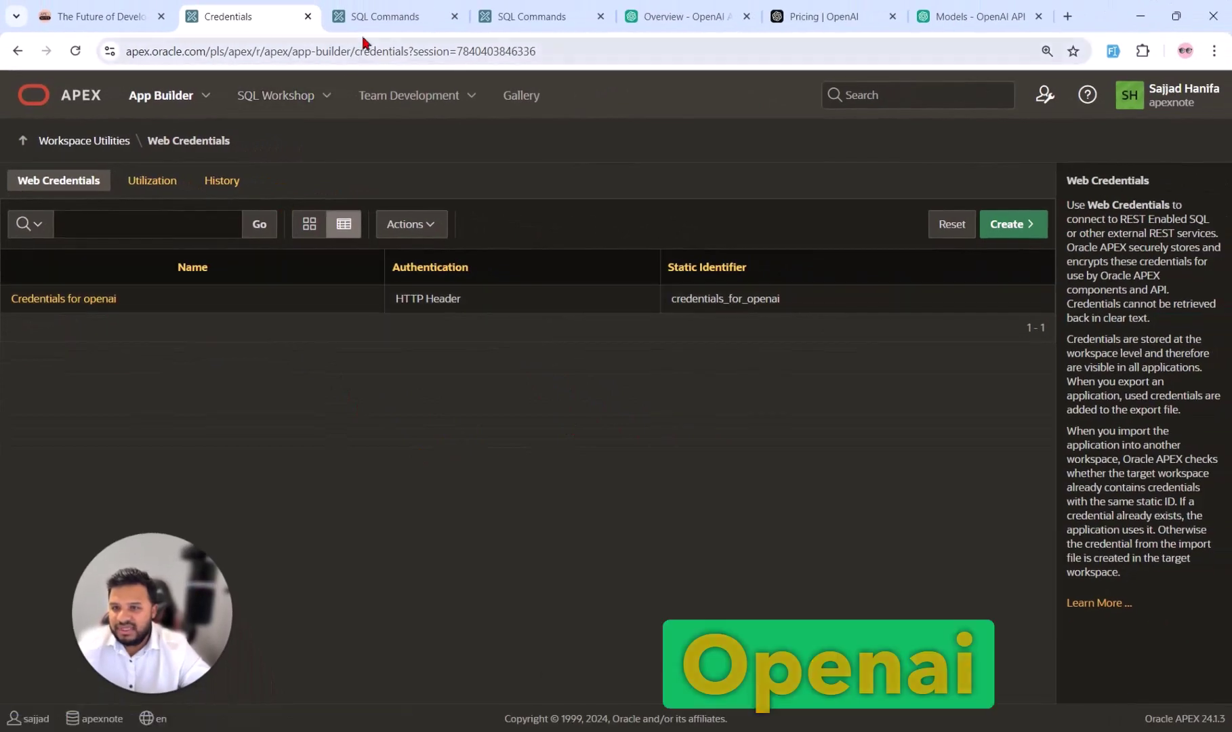
click(374, 15)
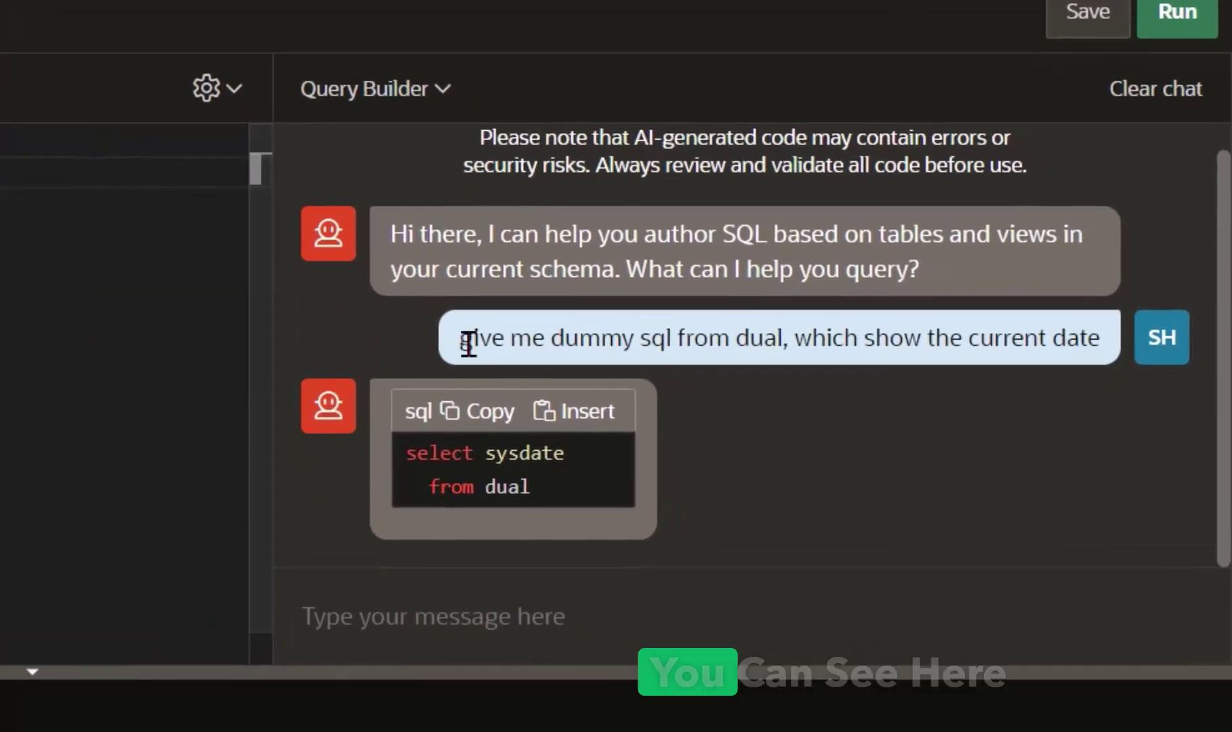
drag(461, 338, 699, 339)
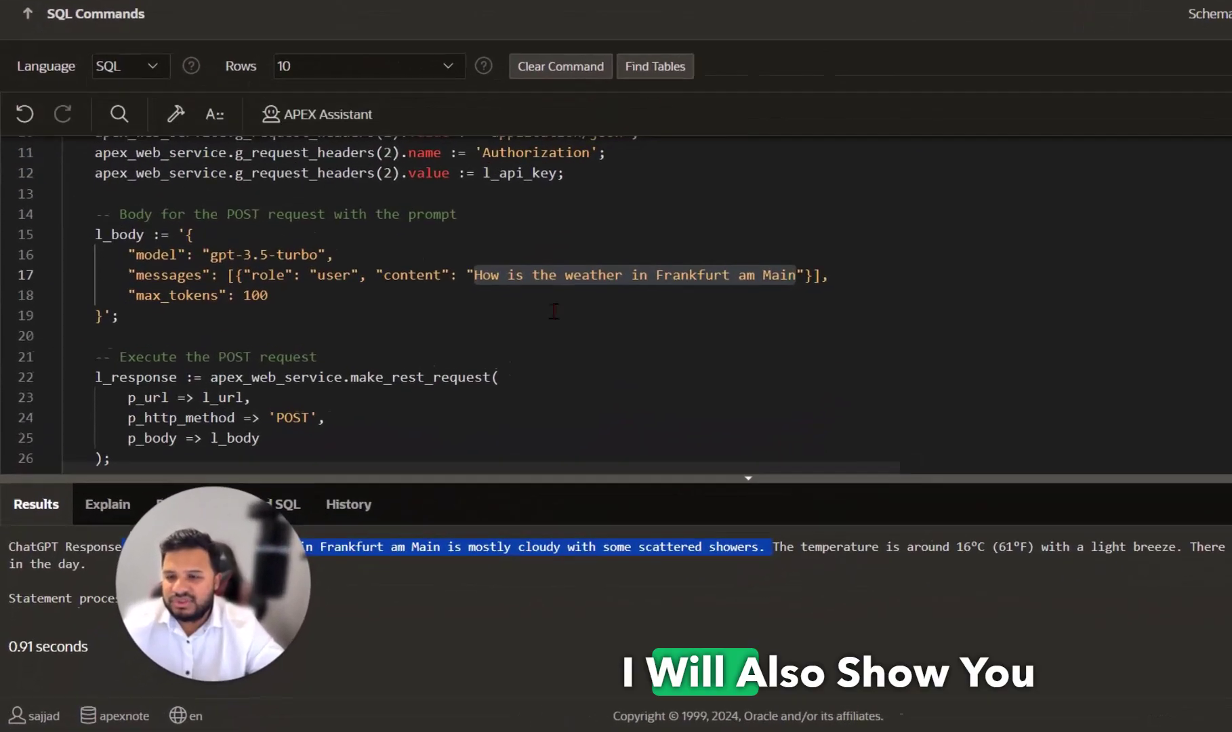
- Examine the PL/SQL block that sends a prompt to the OpenAI chat completions URL, including its API key variable, message content and token limit
scroll(554, 311, up, 5)
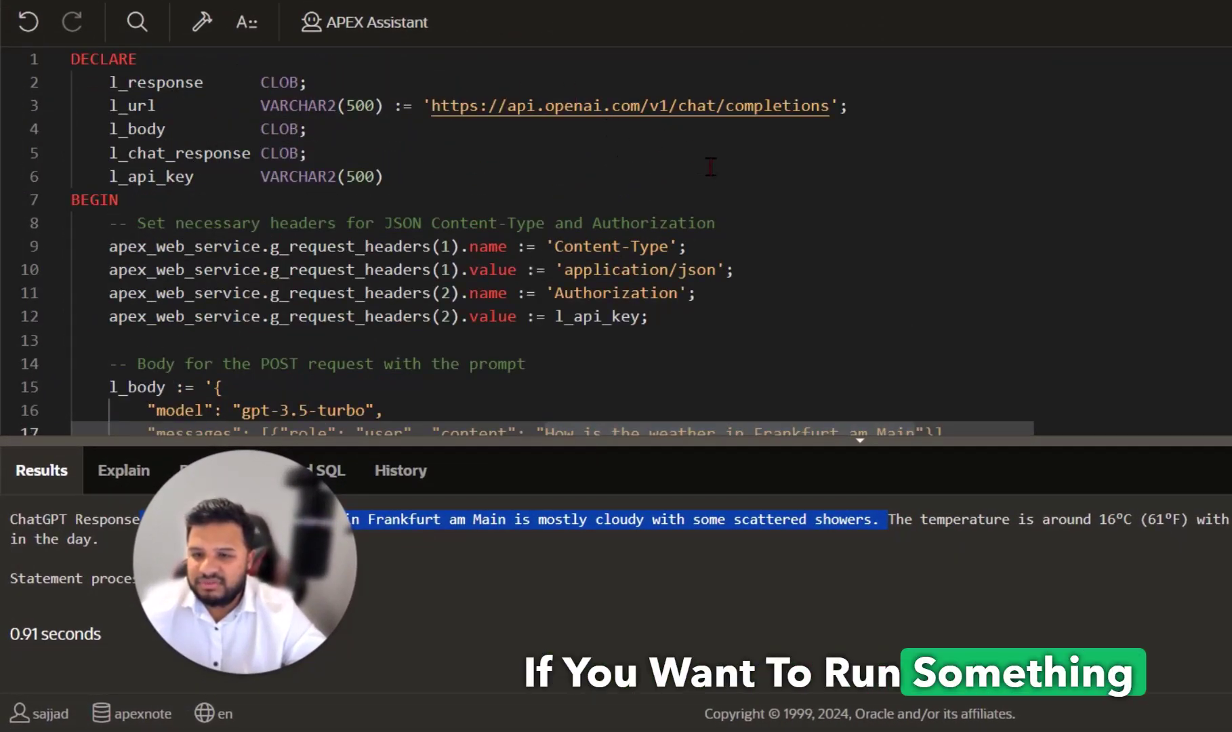
click(898, 179)
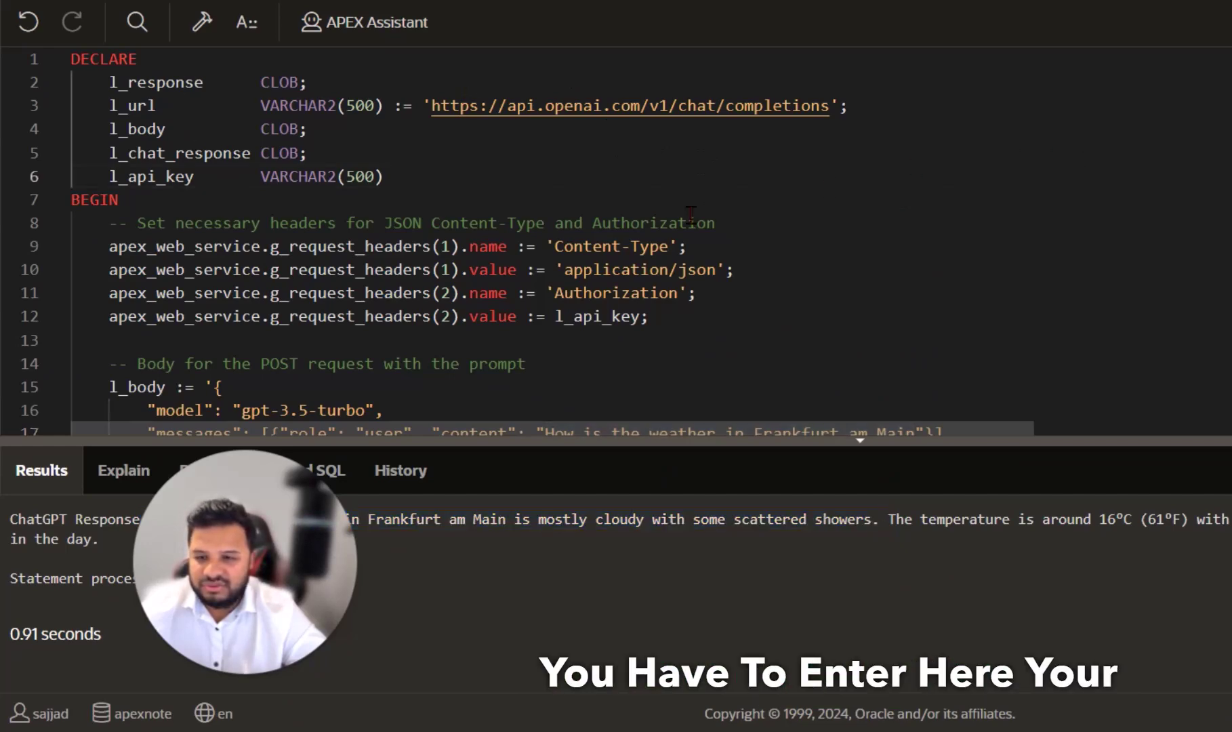
scroll(690, 216, down, 5)
drag(547, 207, 763, 208)
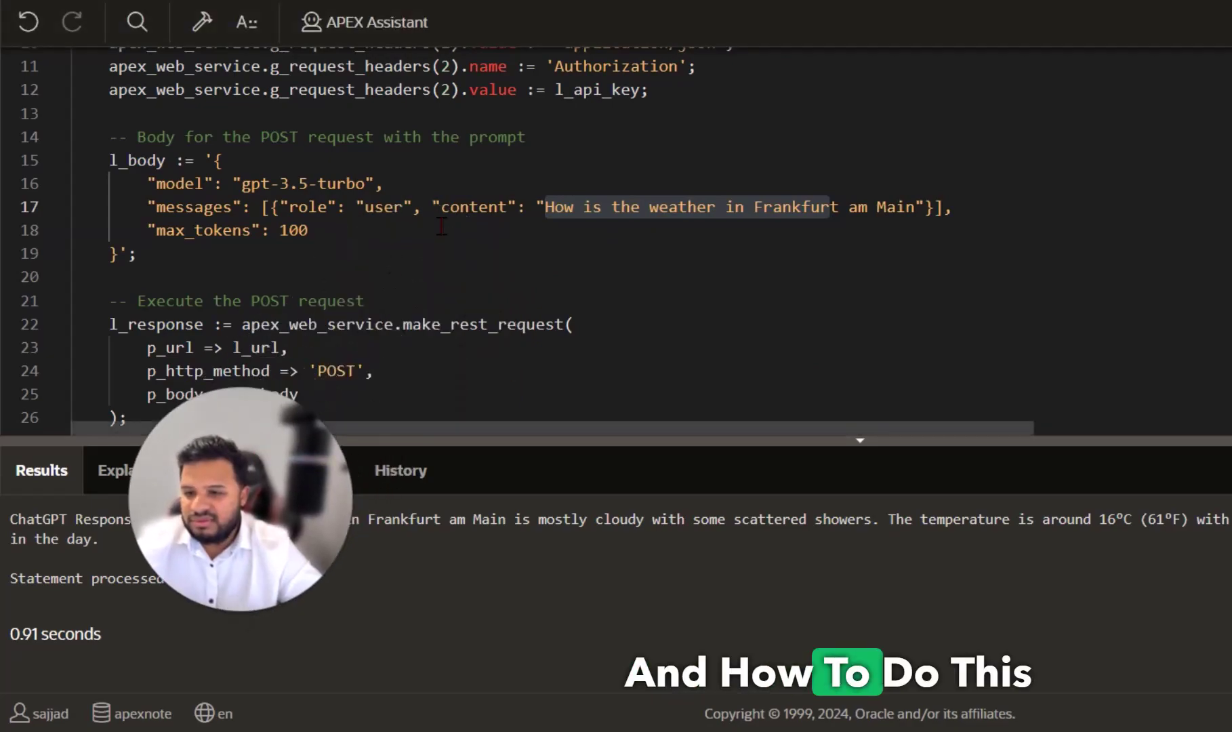
click(531, 219)
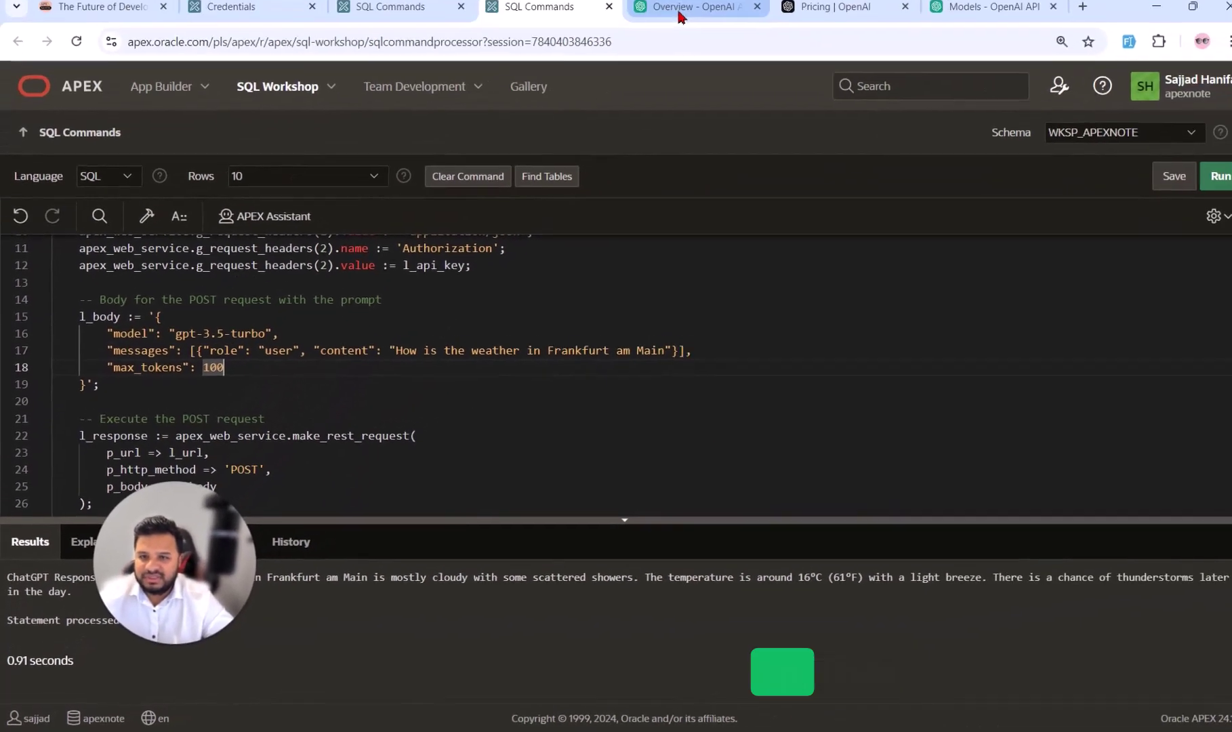
- Look through OpenAI's developer overview, API pricing and models pages
click(669, 21)
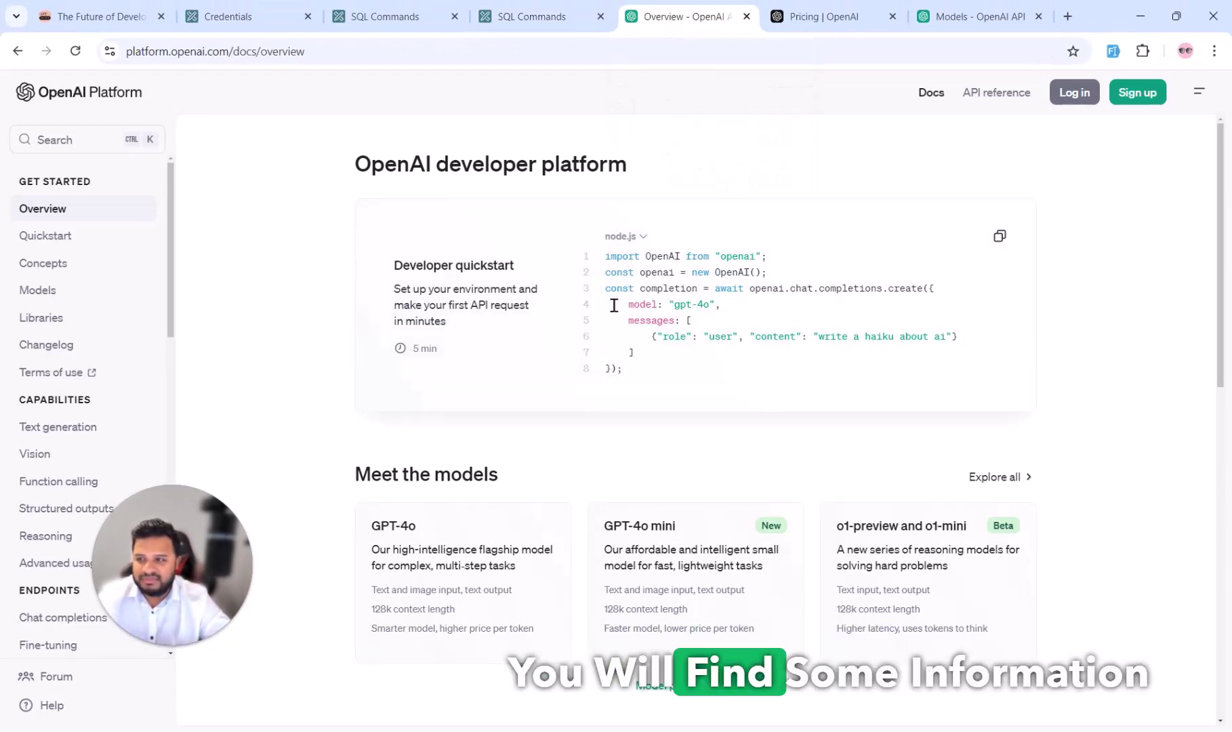
click(817, 16)
scroll(522, 556, up, 15)
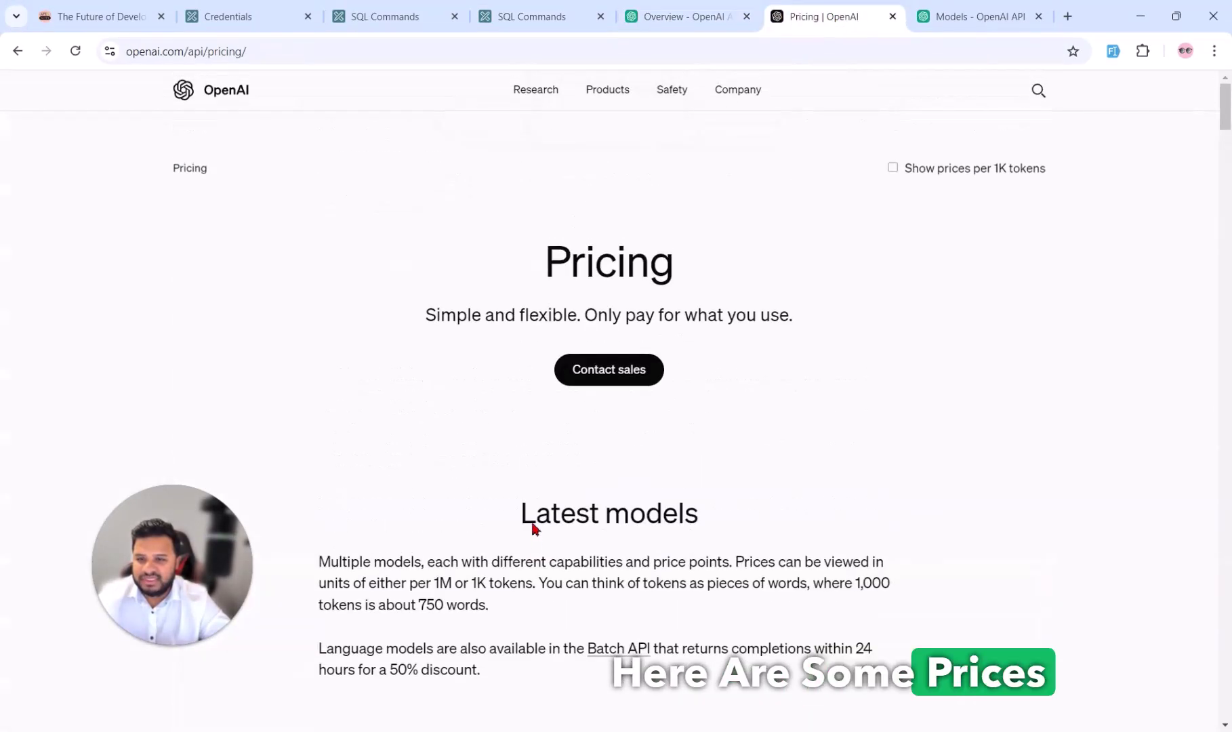
click(980, 16)
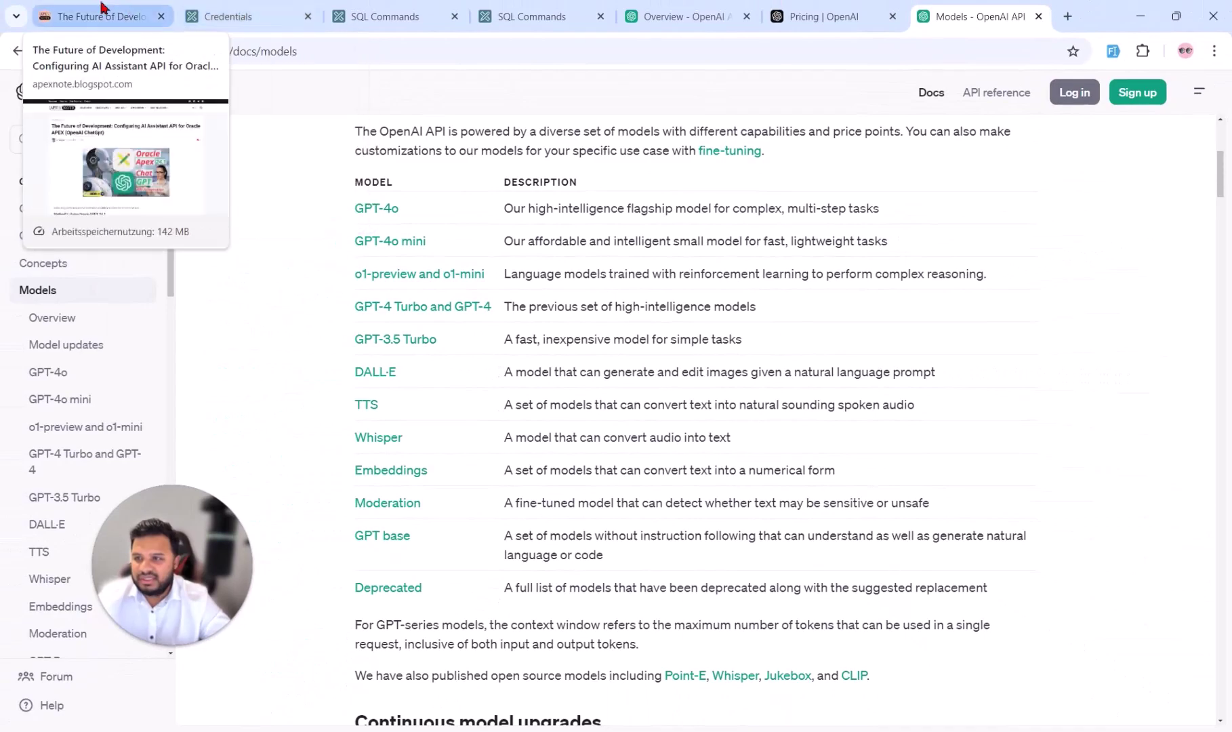
- Read through the blog article on configuring the AI Assistant API for Oracle APEX, covering the setup steps of Method 1
click(102, 9)
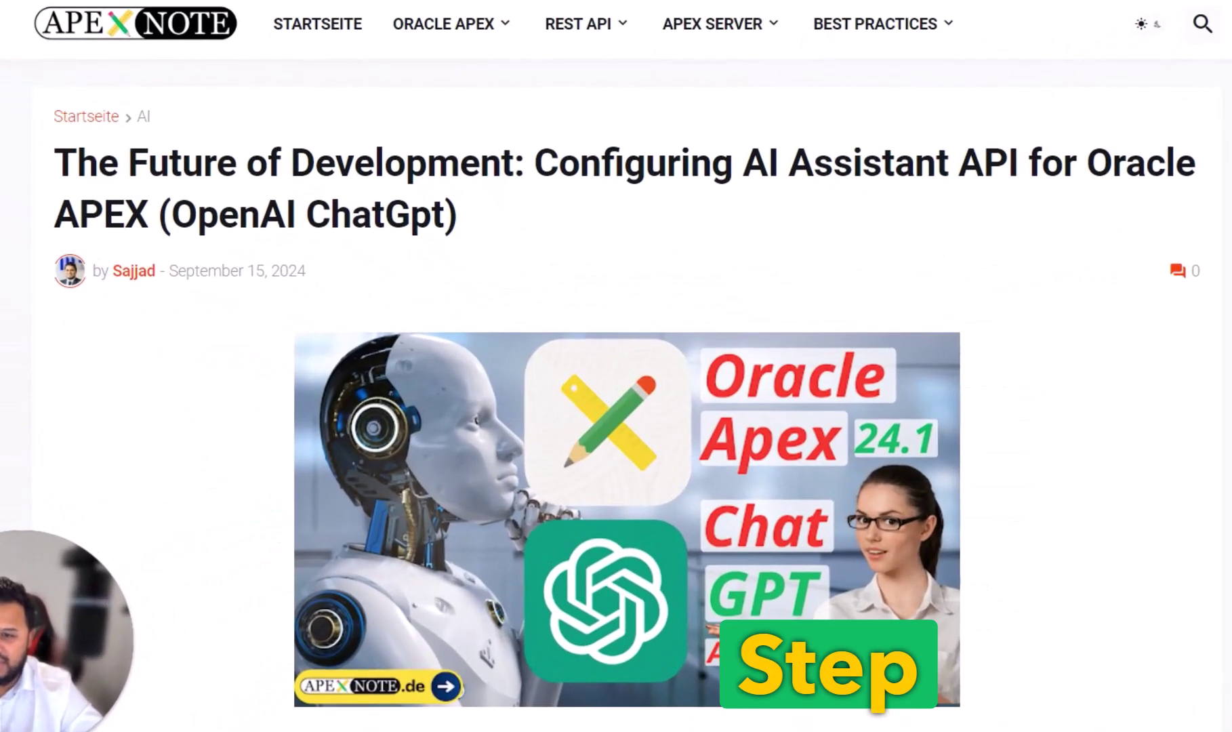
scroll(616, 366, down, 10)
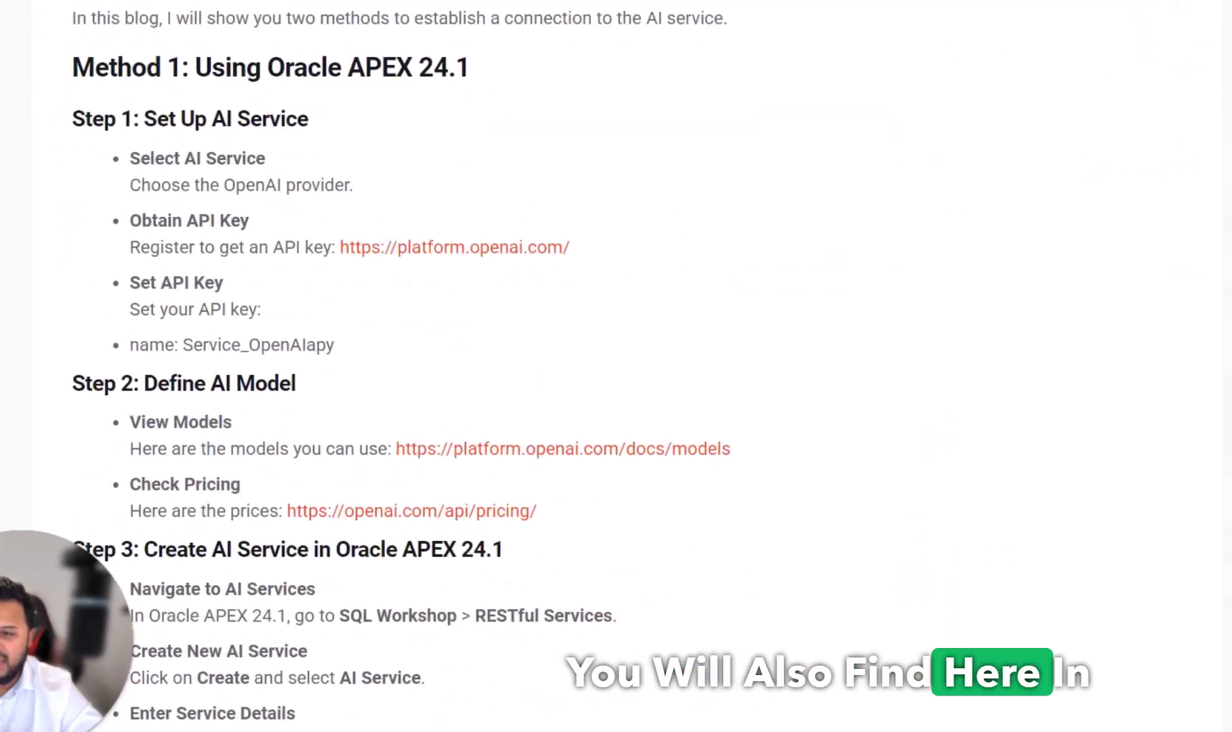
scroll(1203, 589, up, 3)
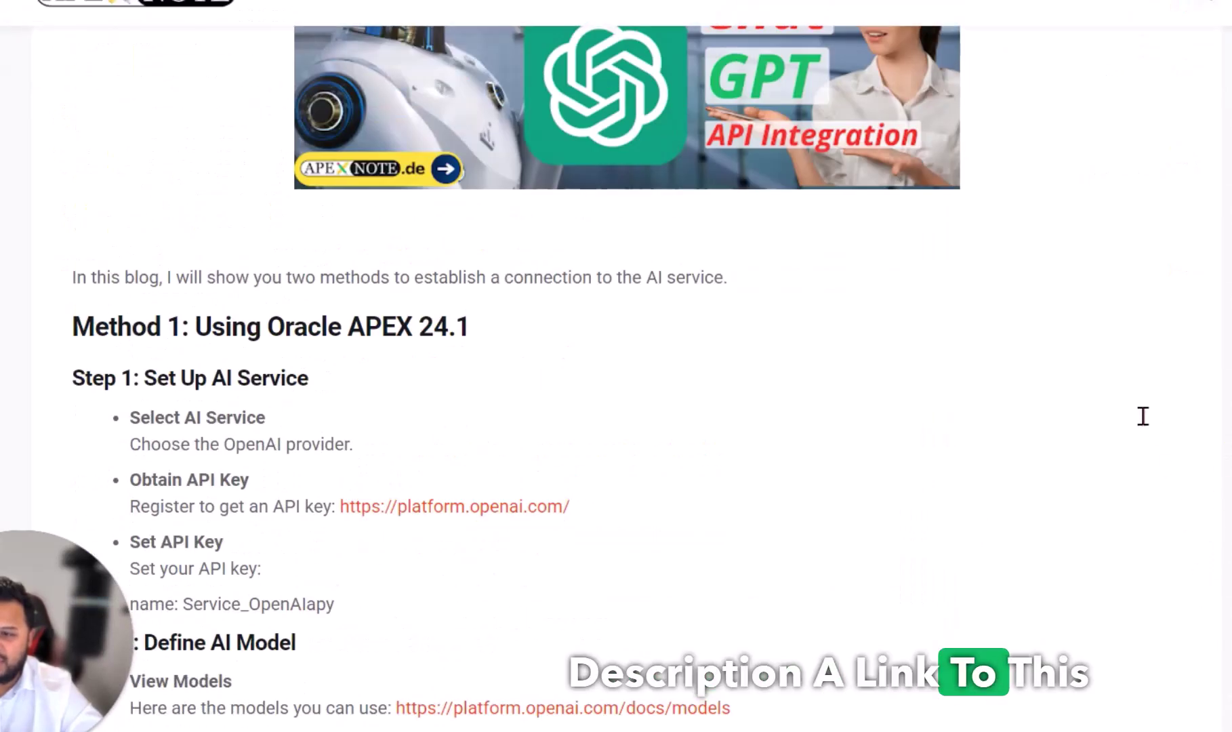
scroll(1084, 380, down, 12)
scroll(1193, 349, down, 5)
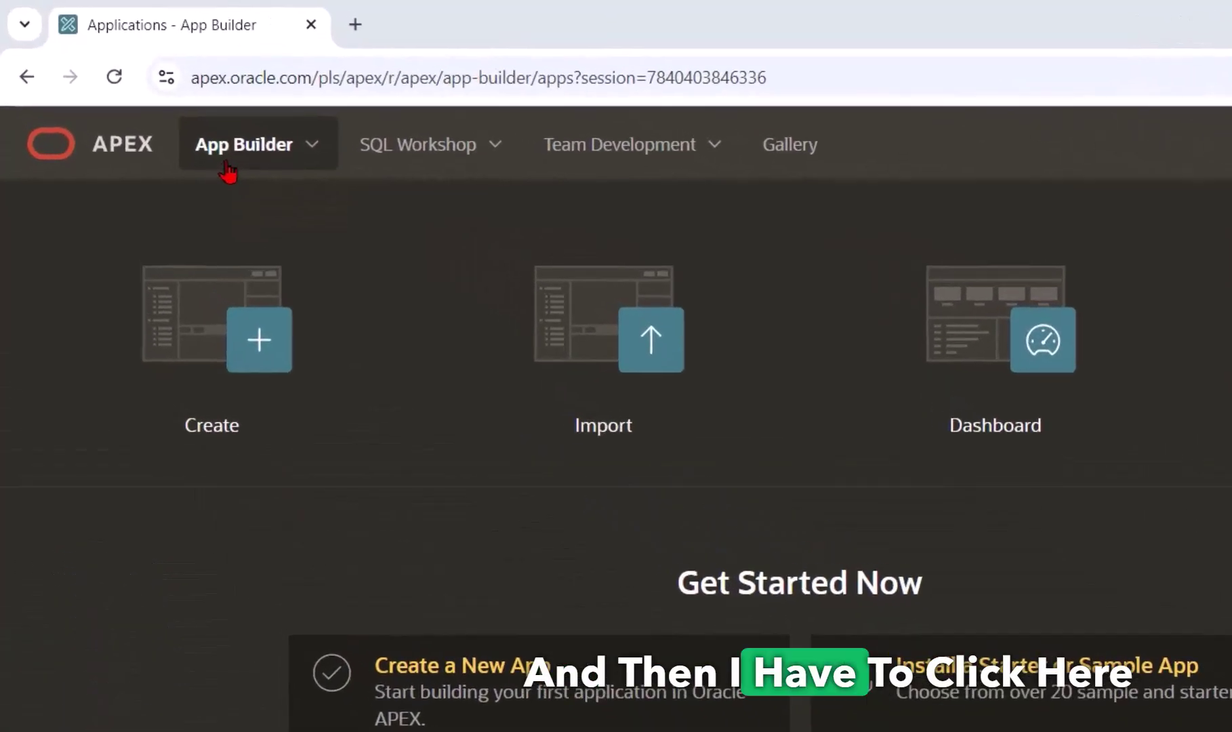
- Open the Generative AI services list in the App Builder's Workspace Utilities and check for configured services
click(149, 103)
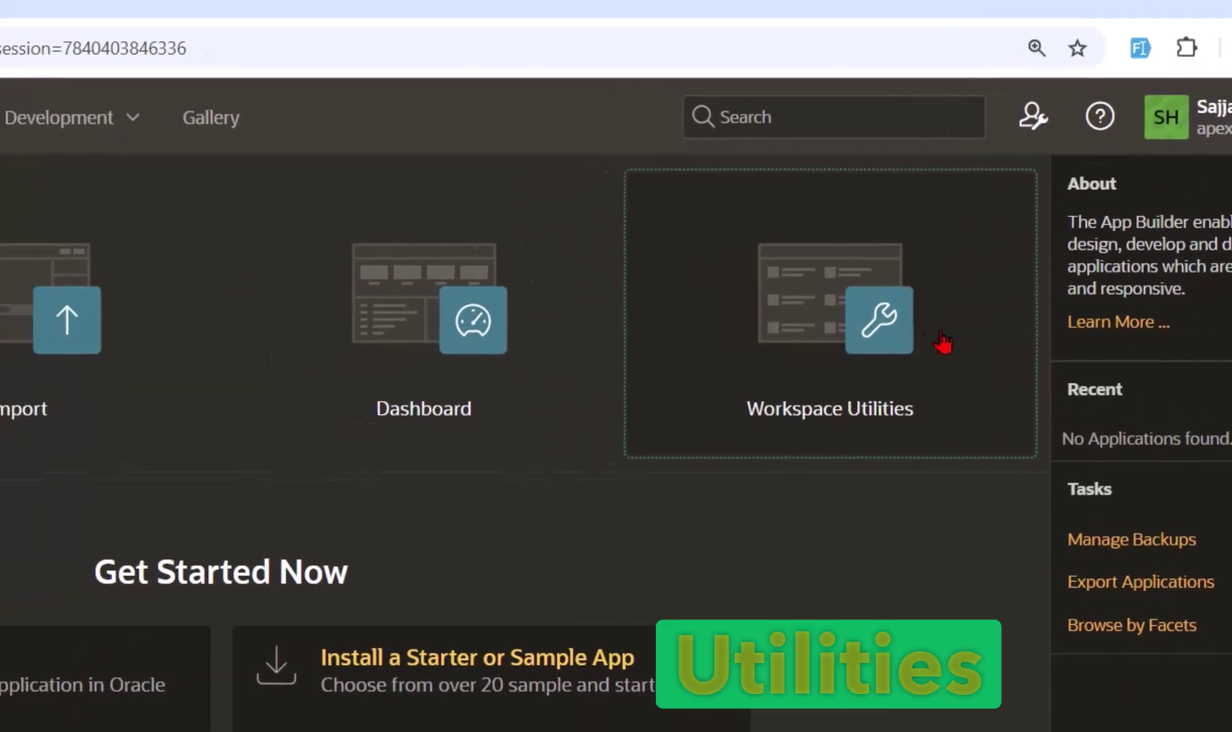
click(852, 370)
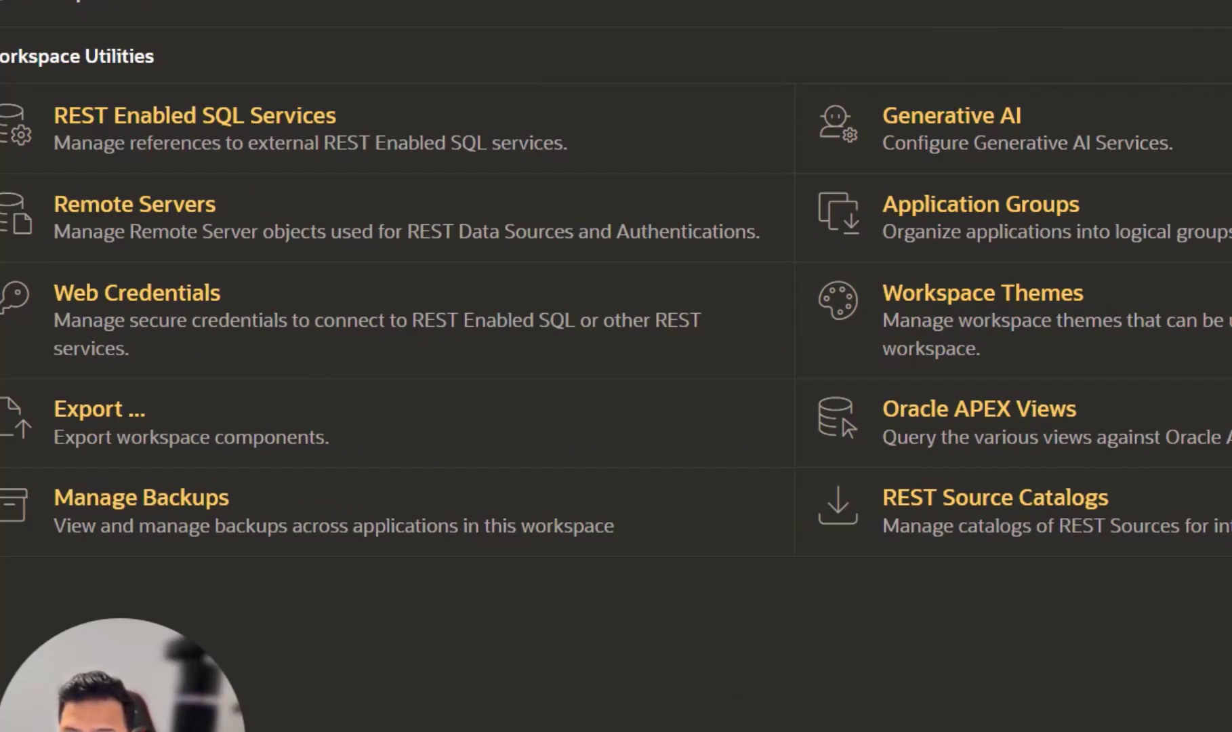
click(1141, 122)
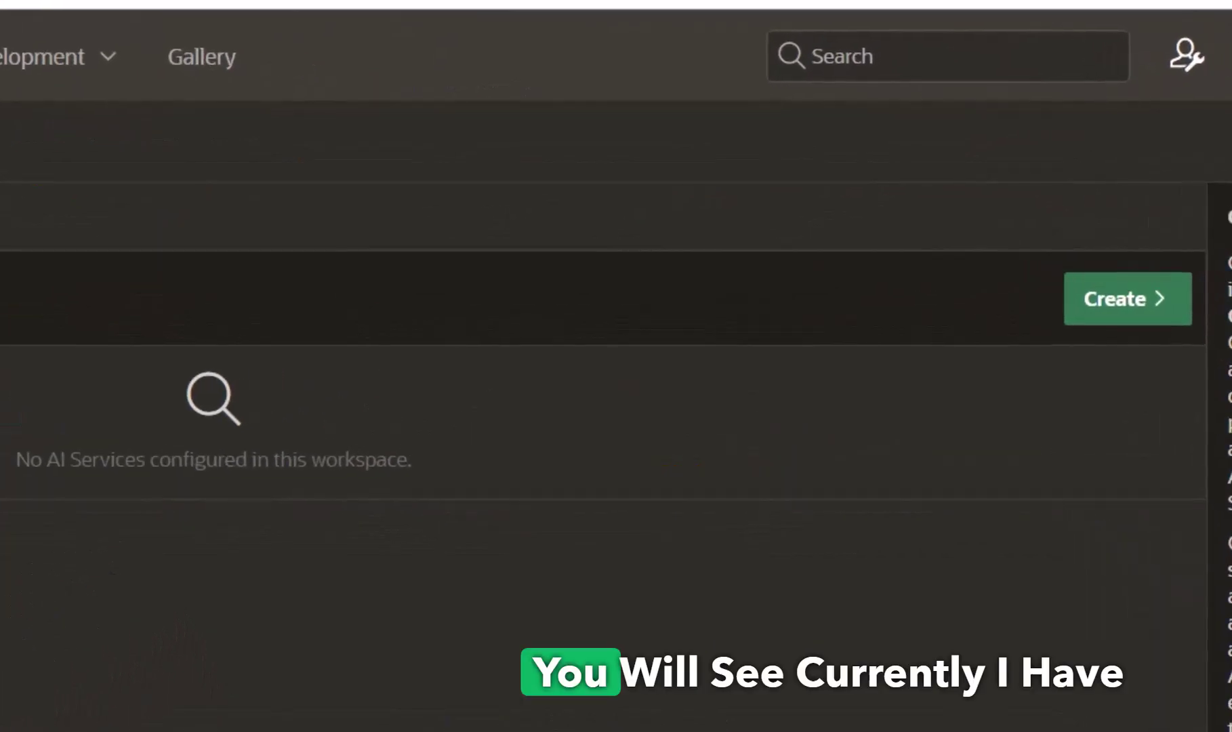
drag(31, 461, 219, 461)
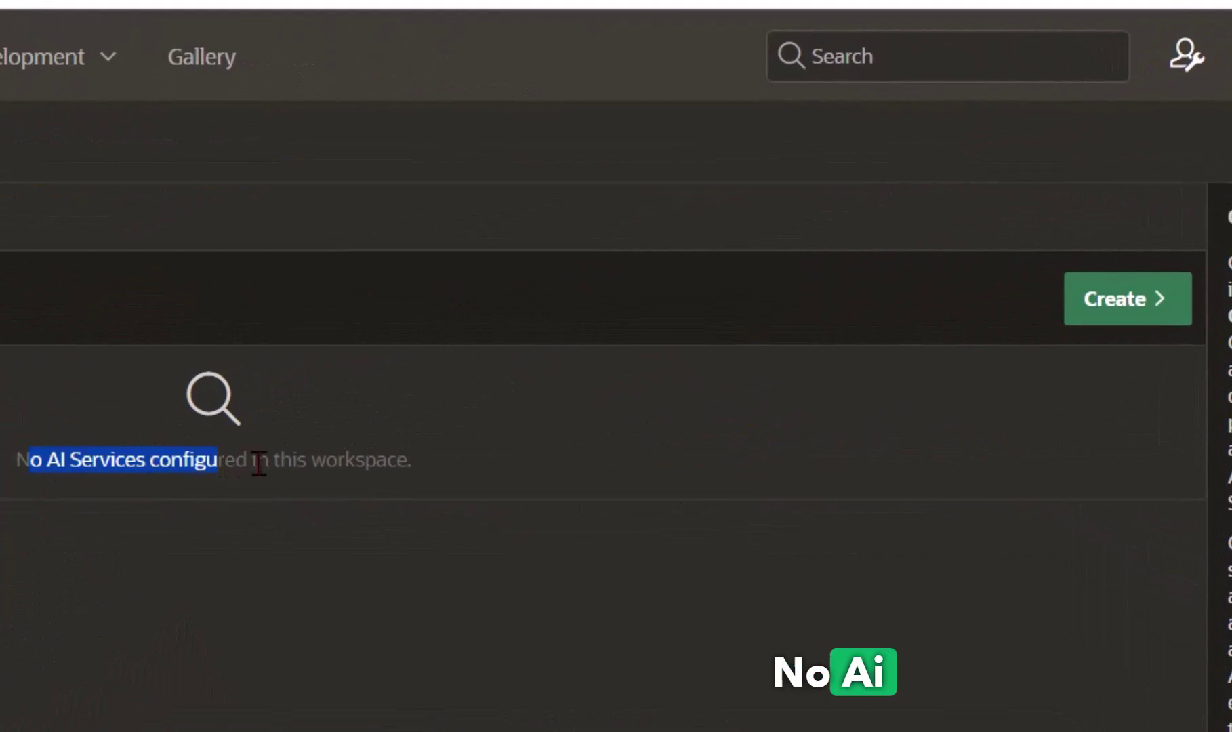
click(1075, 385)
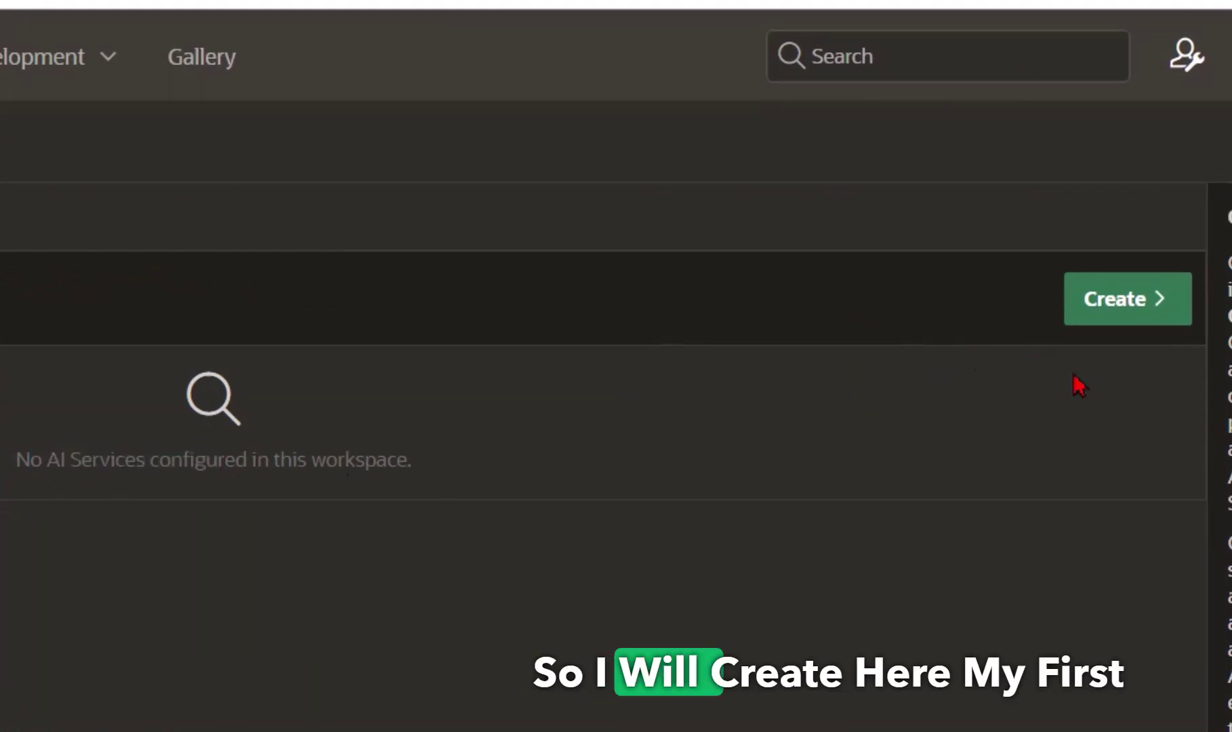
- Start a new generative AI service with Open AI as the AI provider
click(1137, 305)
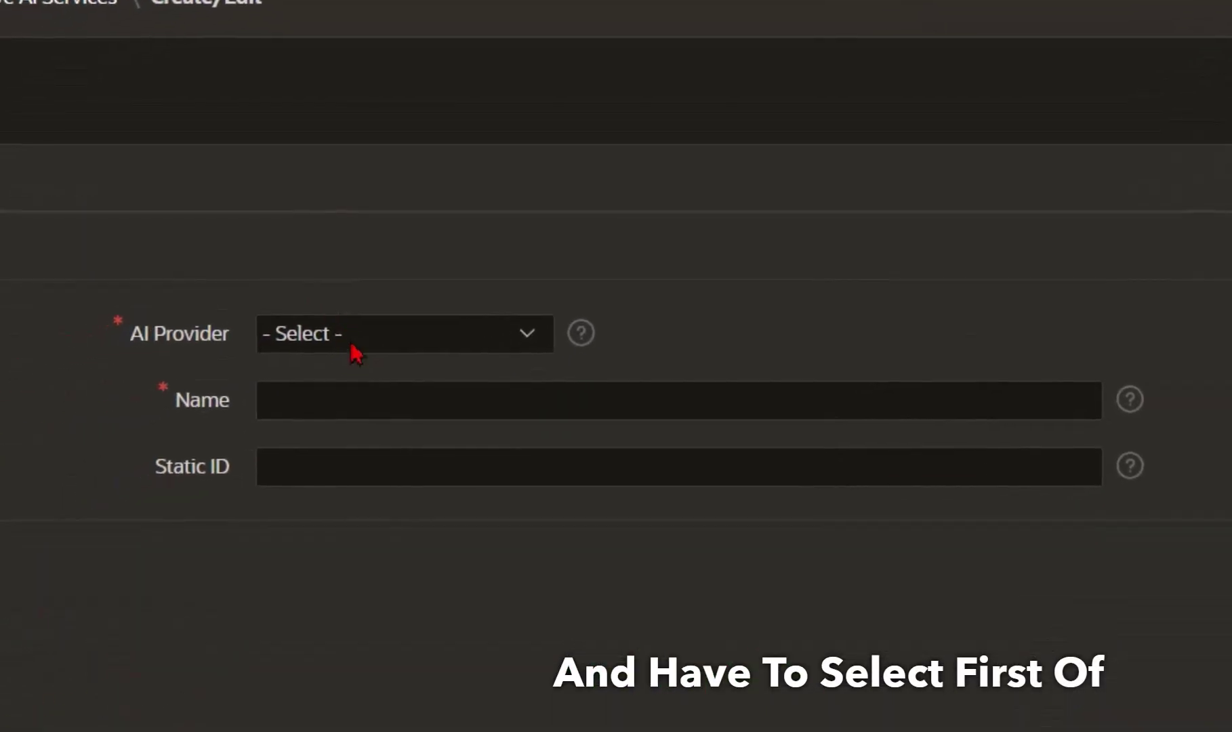
click(361, 335)
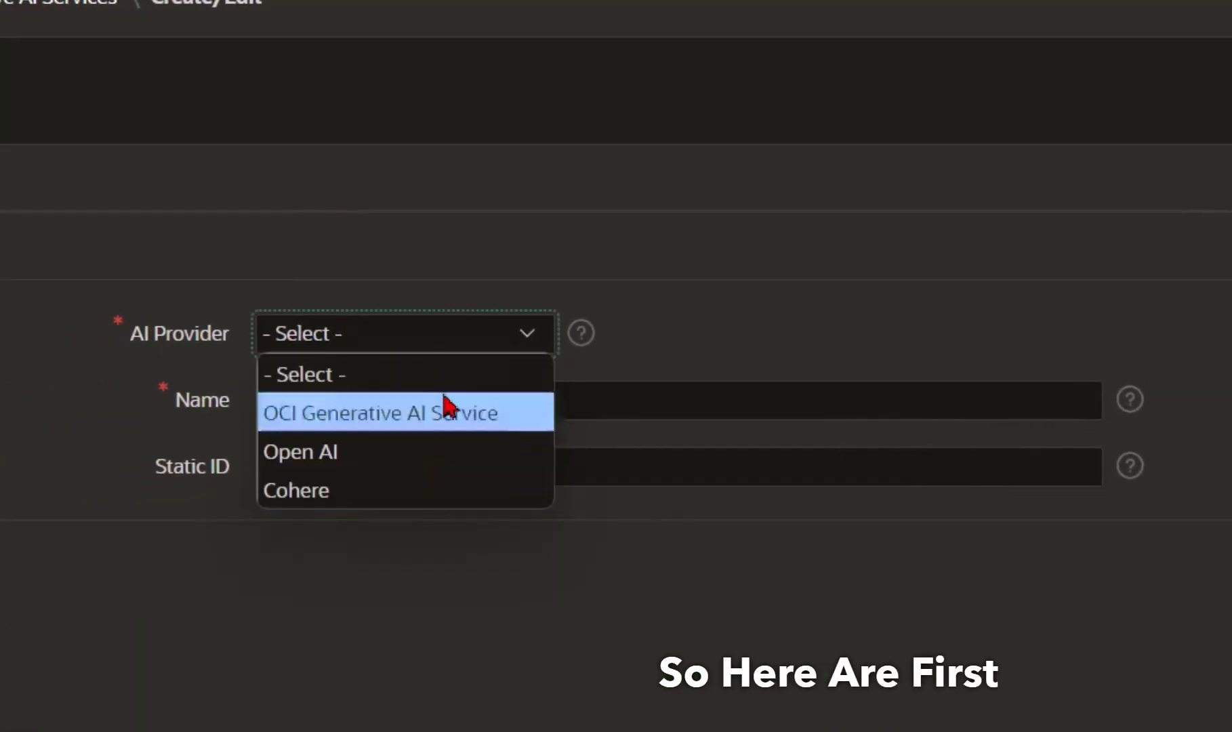
click(346, 466)
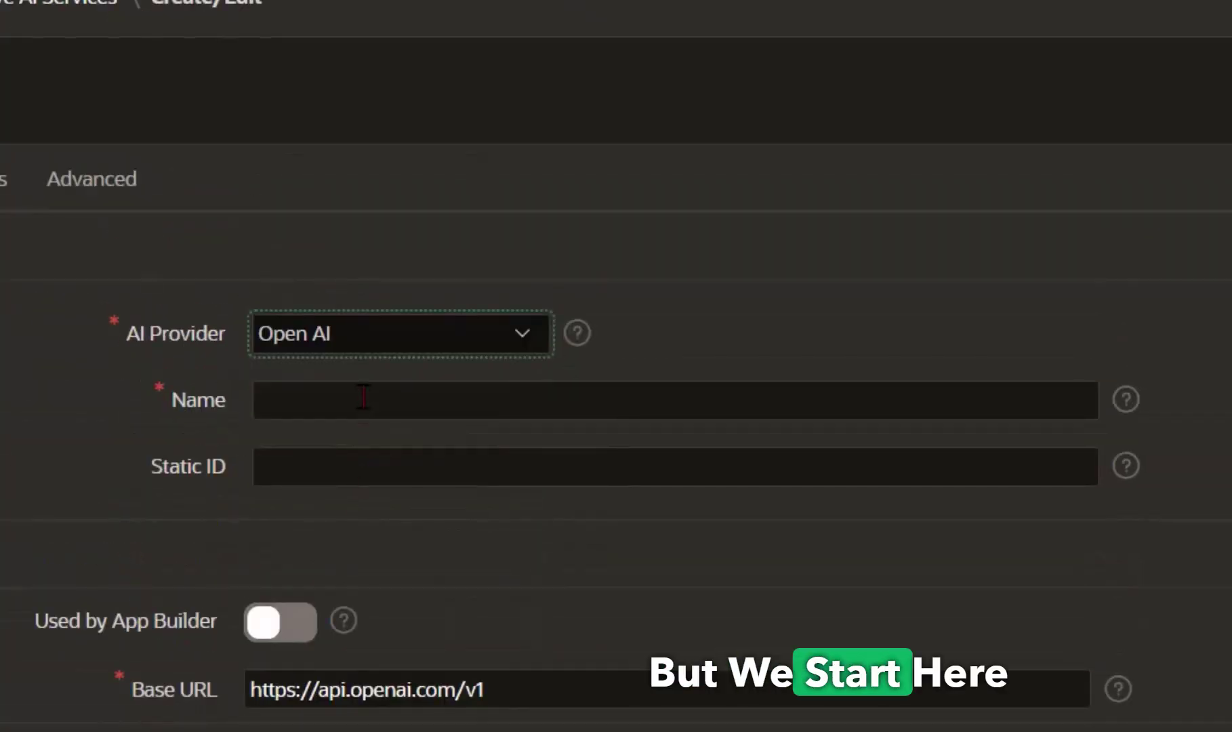
- Name the AI service OpenAI and leave its static ID empty
click(363, 398)
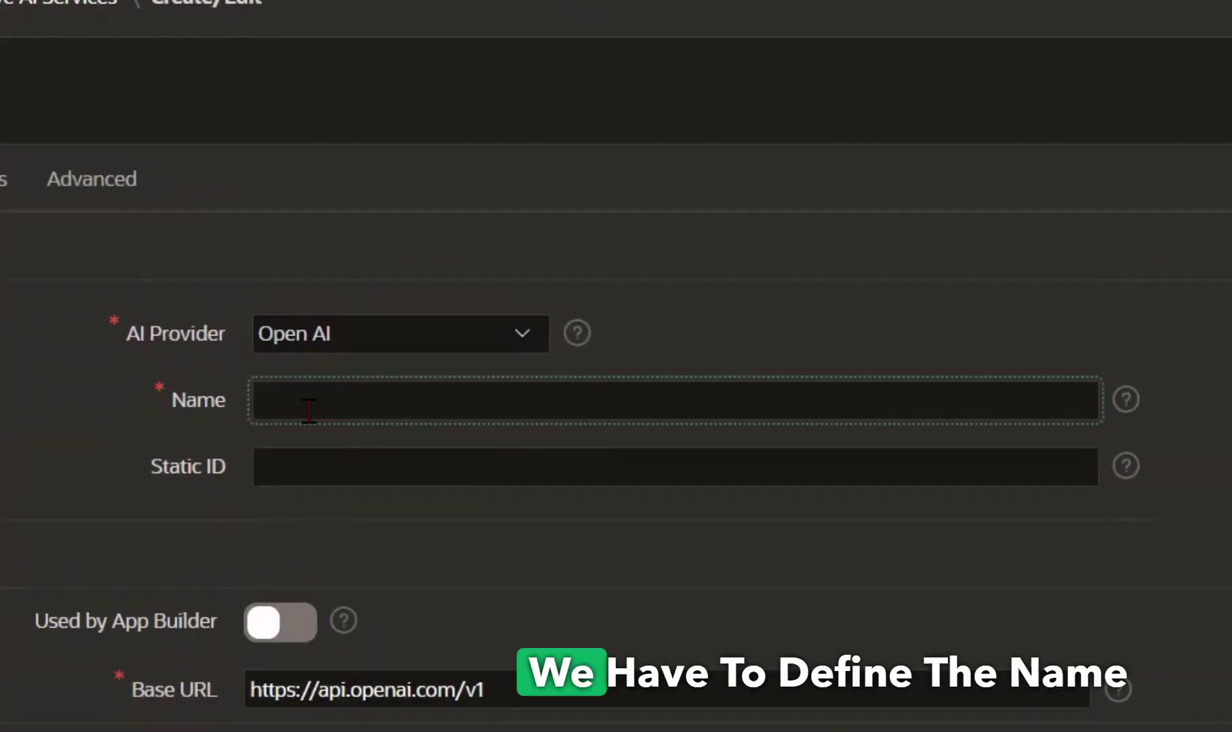
click(379, 460)
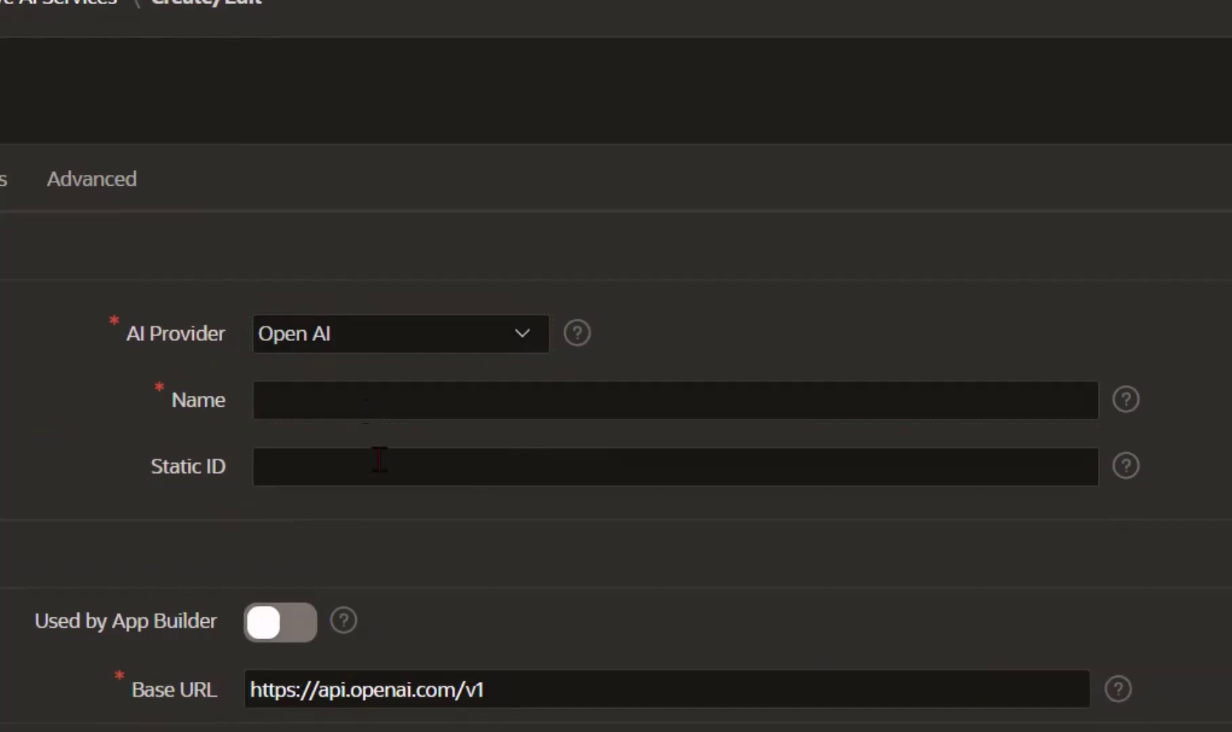
click(388, 400)
text(Open)
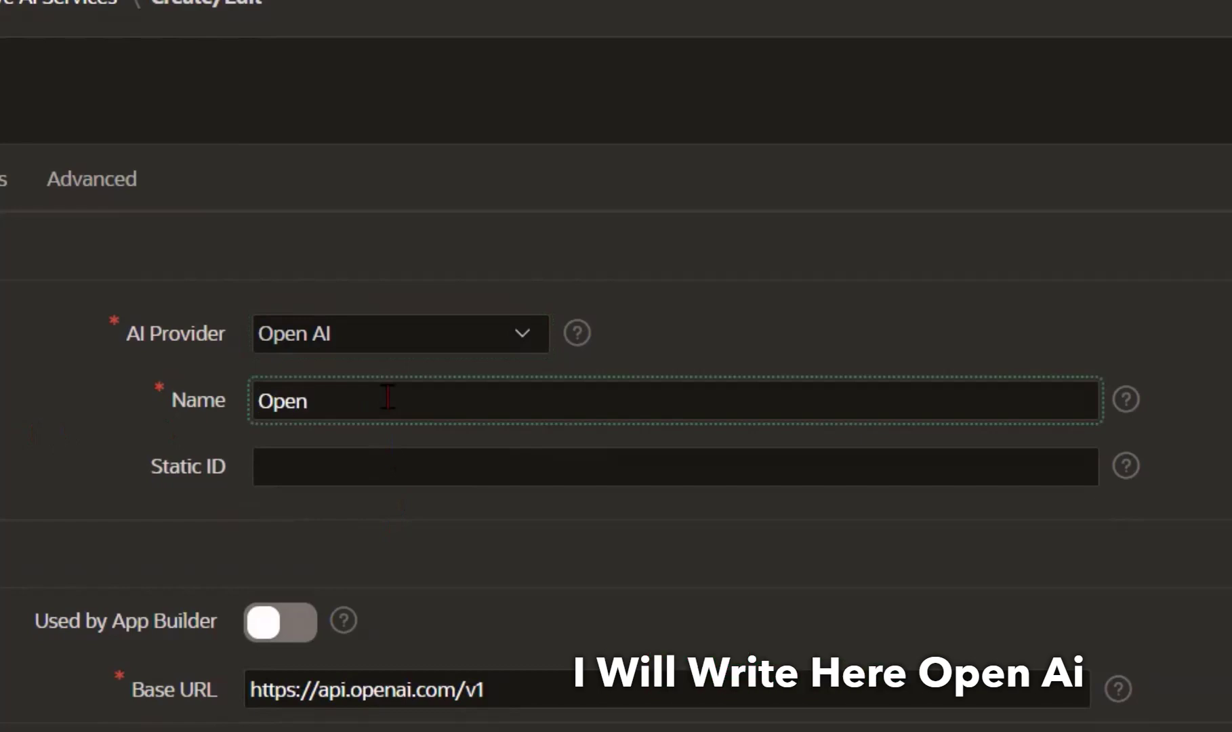
text(AI)
click(308, 487)
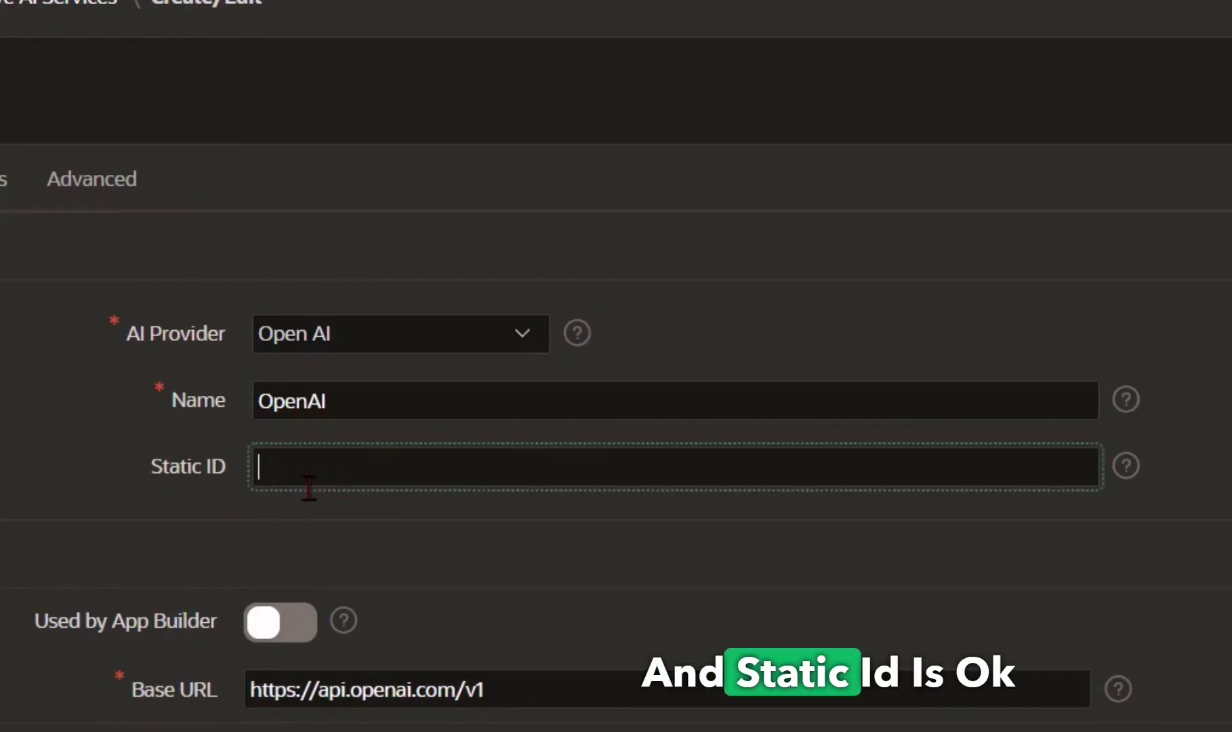
click(1217, 484)
- Enable Used by App Builder for the AI service and keep the default base URL
scroll(610, 526, down, 5)
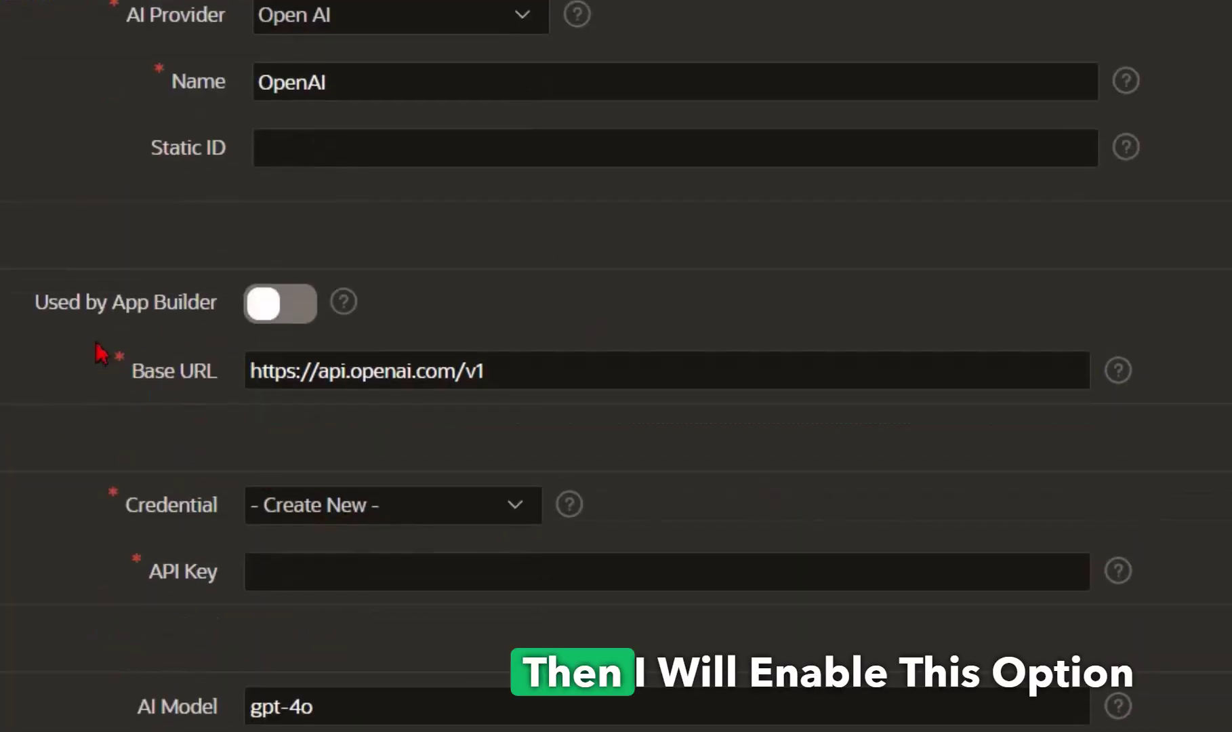
click(278, 309)
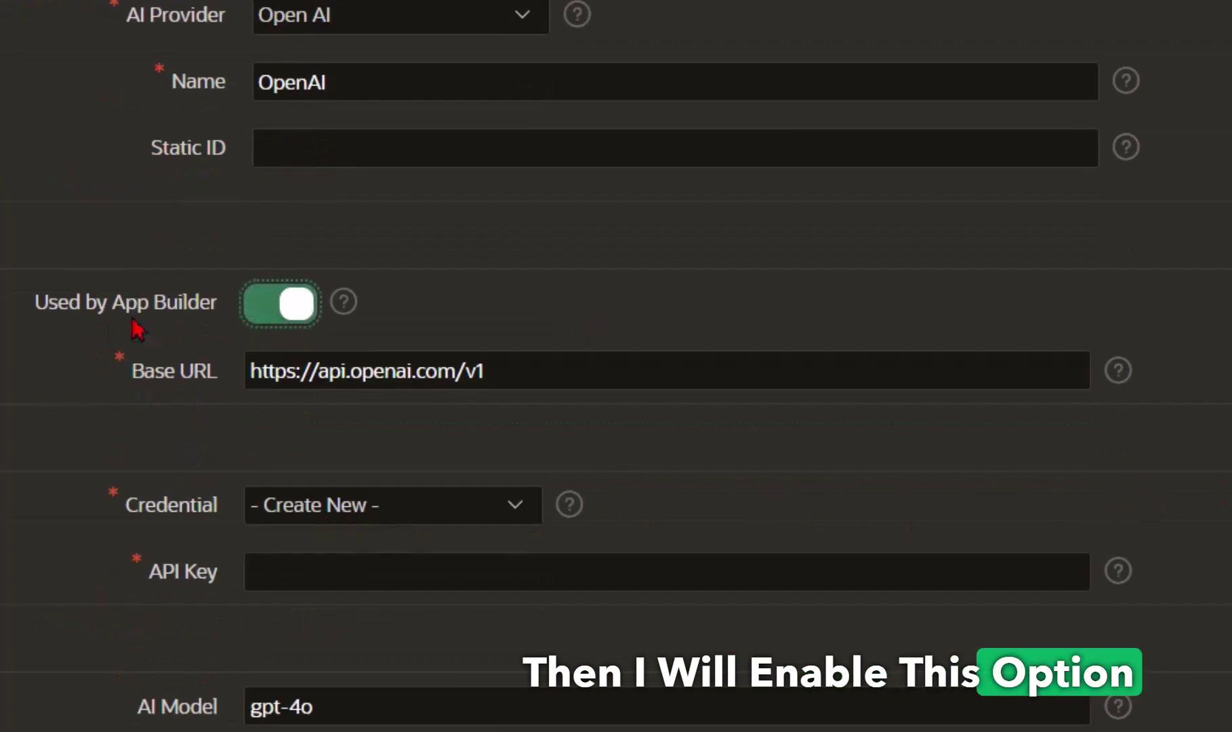
click(313, 384)
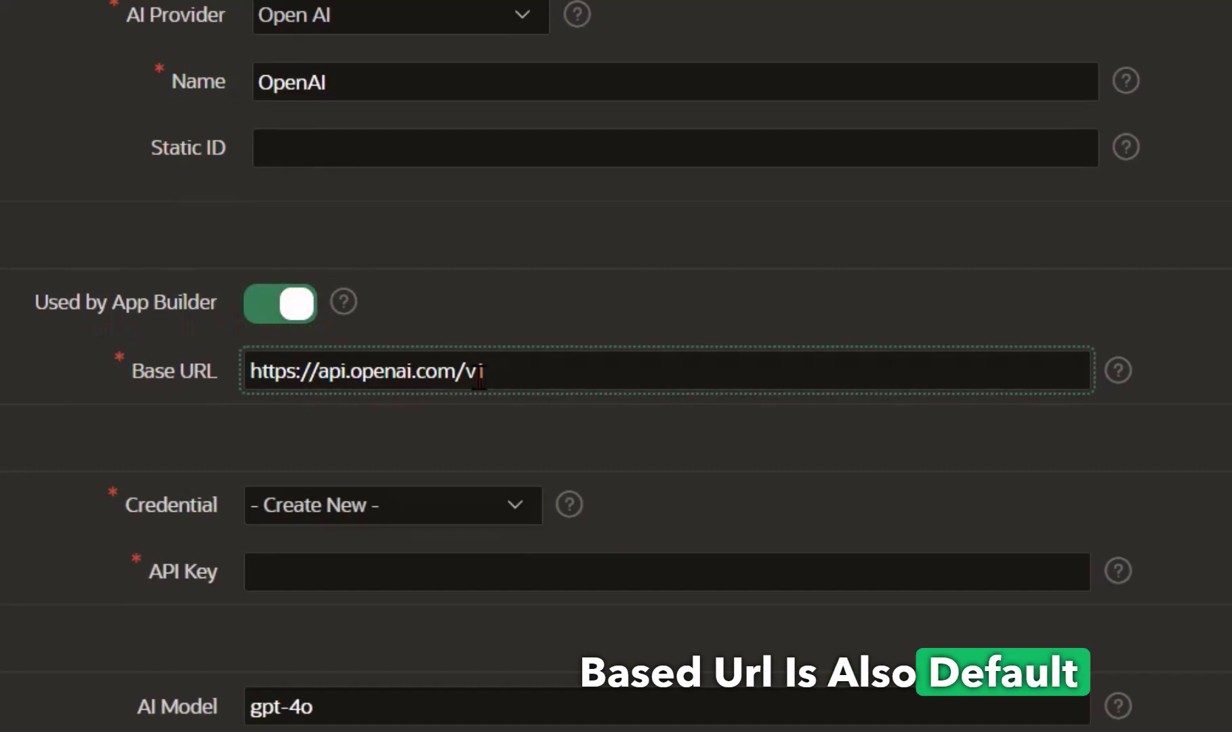
- Keep the credential set to Create New and paste the OpenAI API key into the API Key field
click(473, 506)
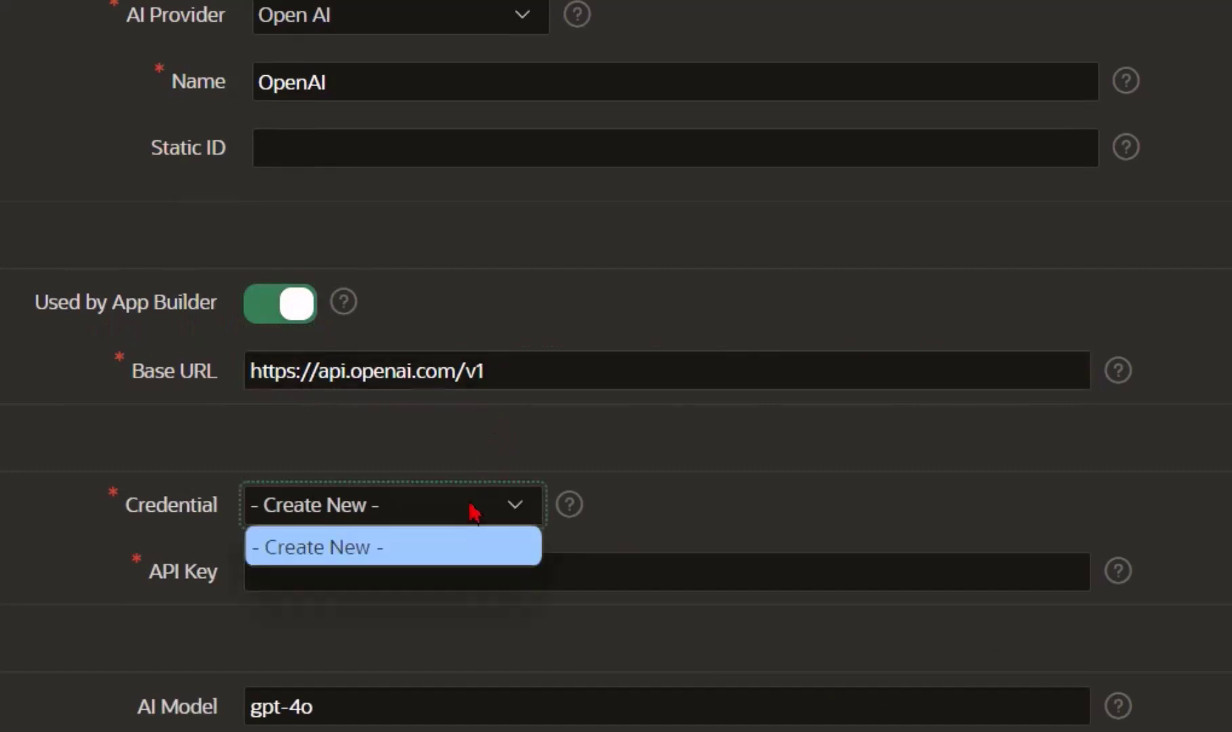
click(323, 519)
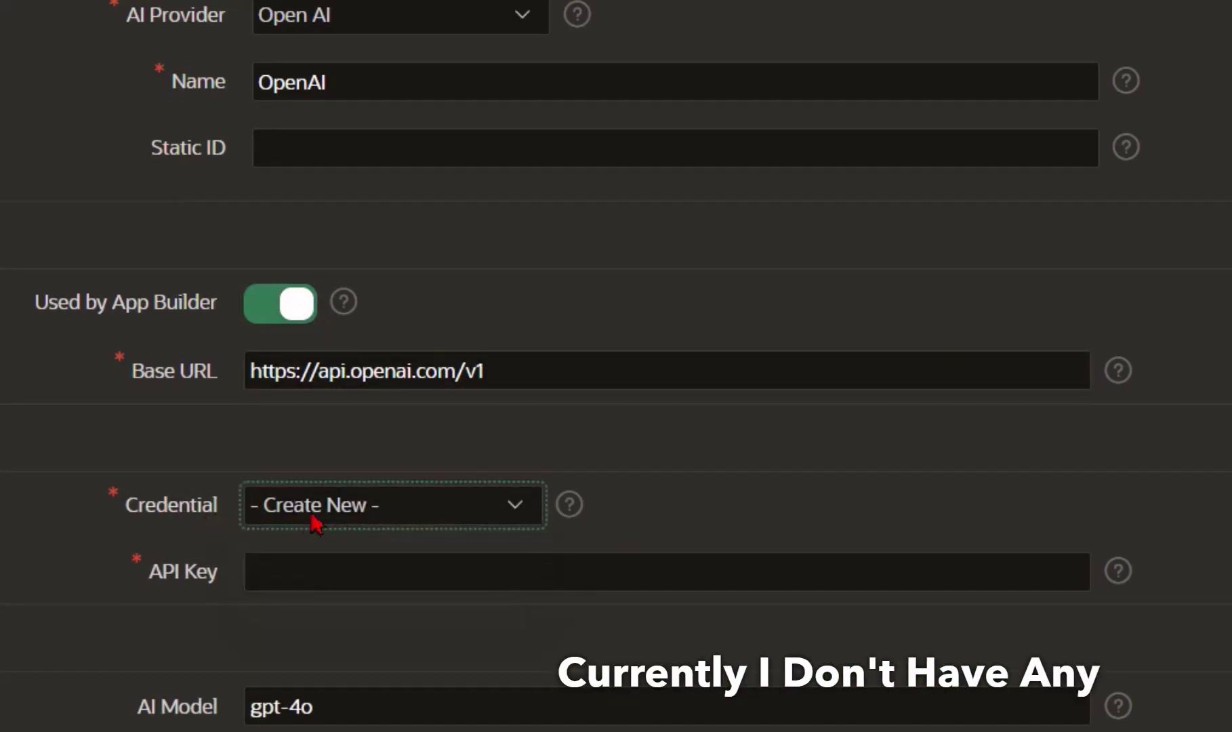
click(335, 562)
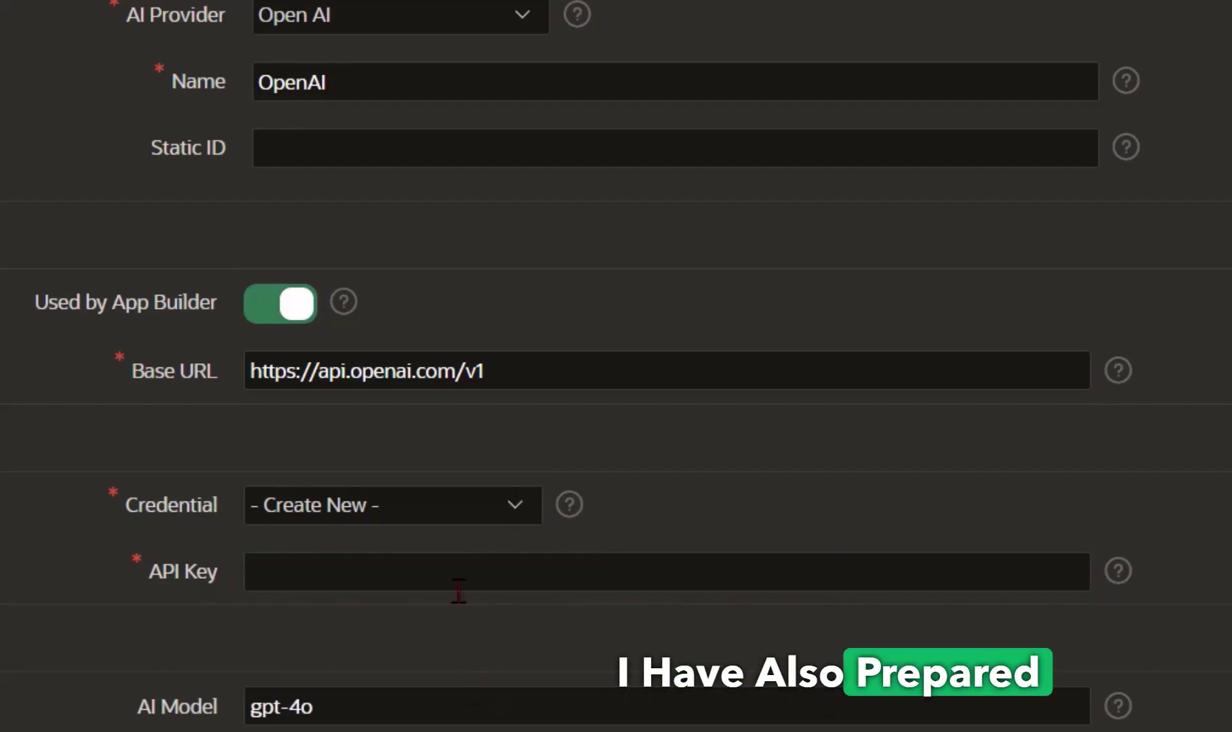
key(ctrl+v)
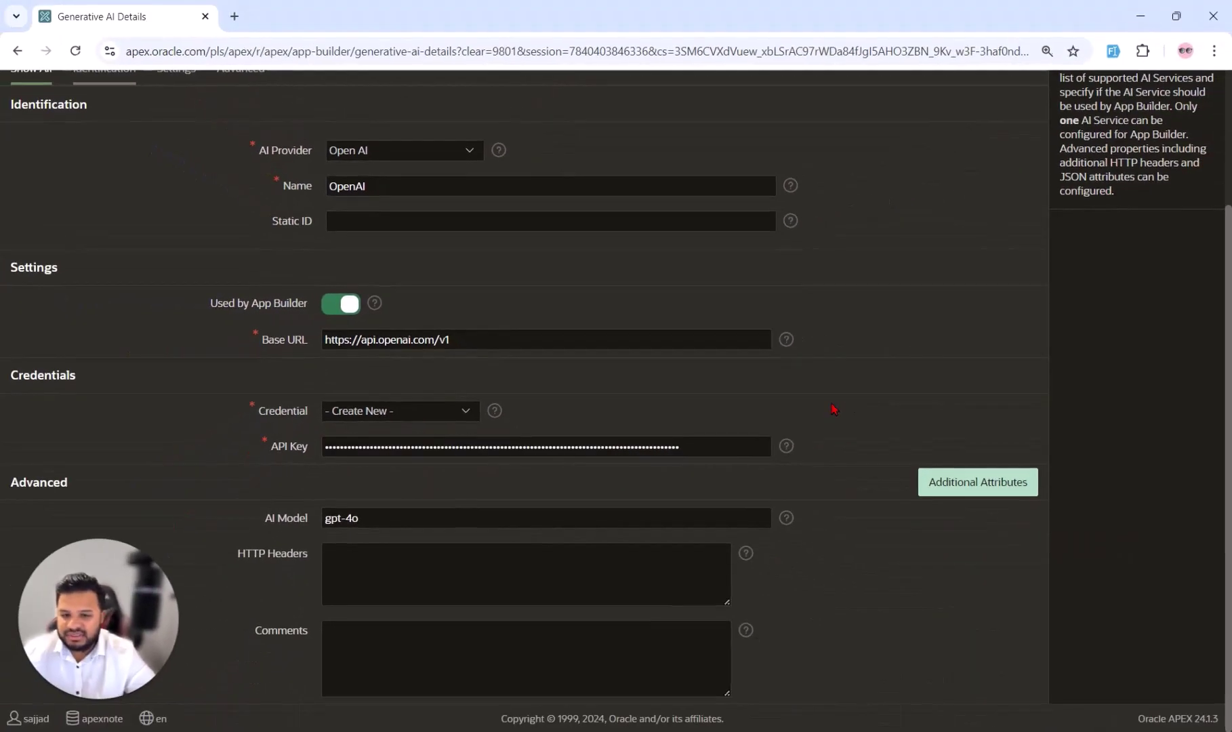
- Check the OpenAI models documentation page at platform.openai.com/docs/models, then close it to return to the AI service form
click(292, 16)
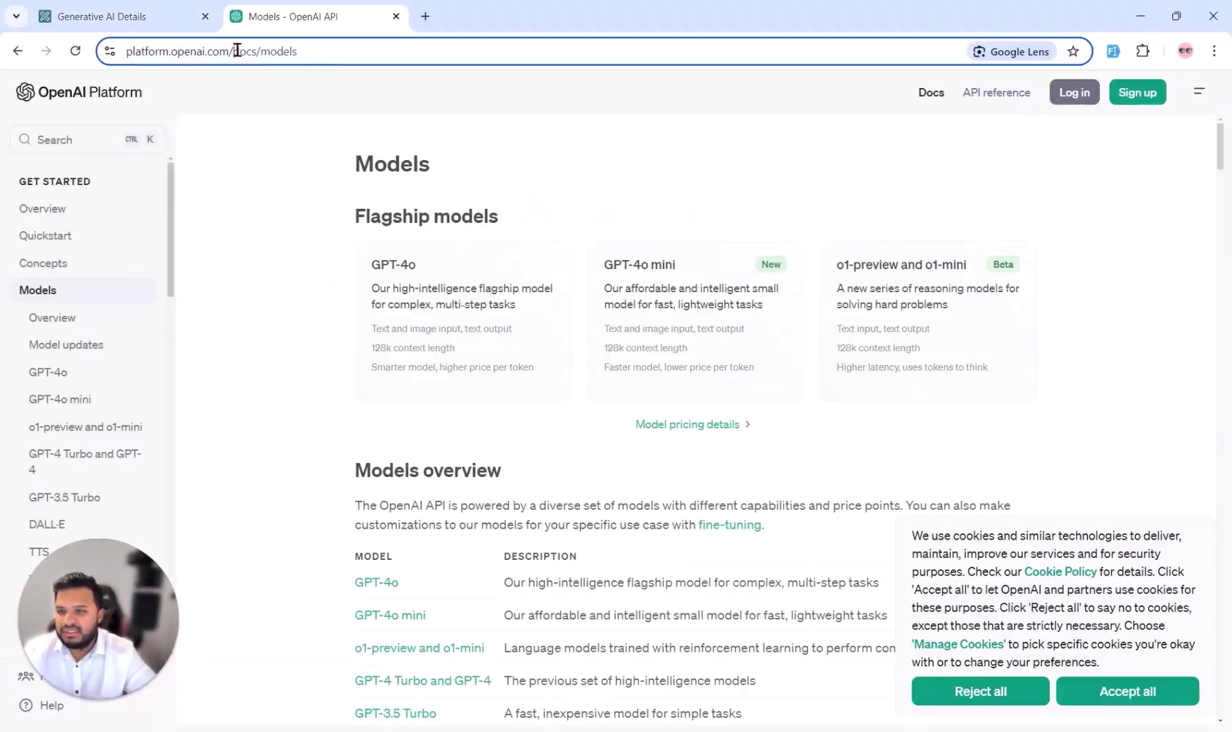
drag(236, 51, 298, 51)
key(ctrl+w)
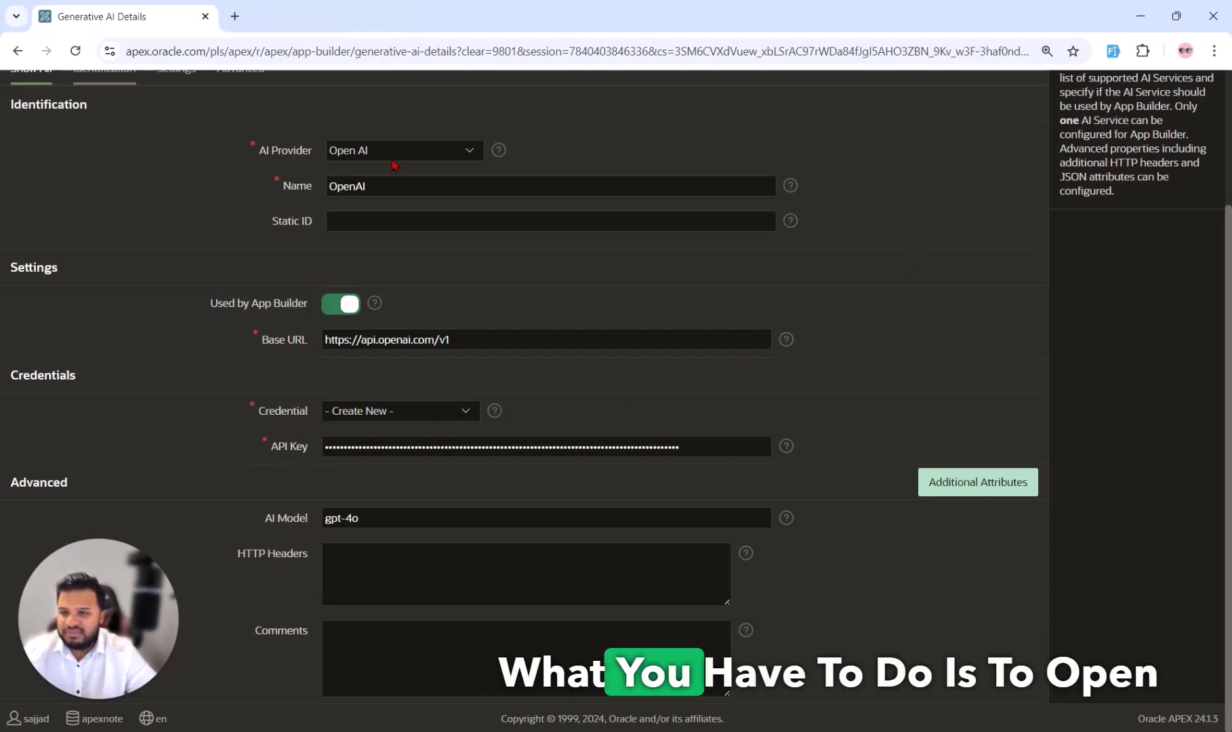
click(235, 24)
text(https://platform.openai.com/)
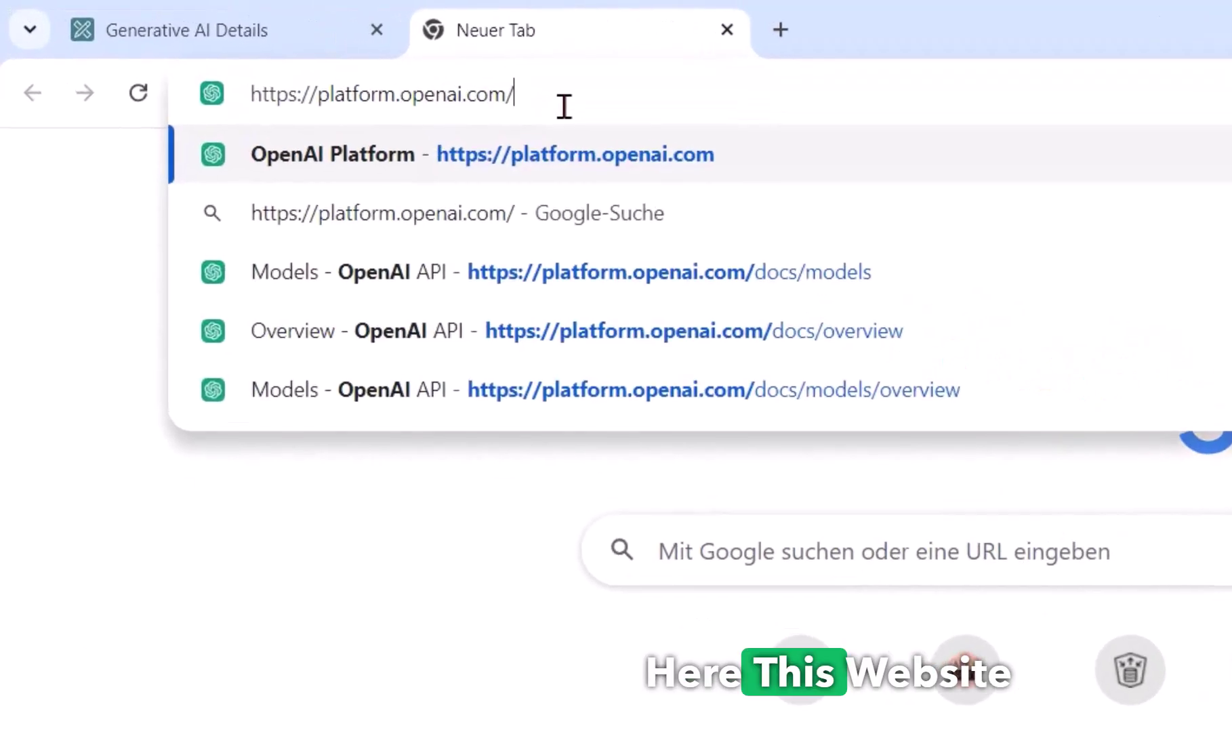
key(Return)
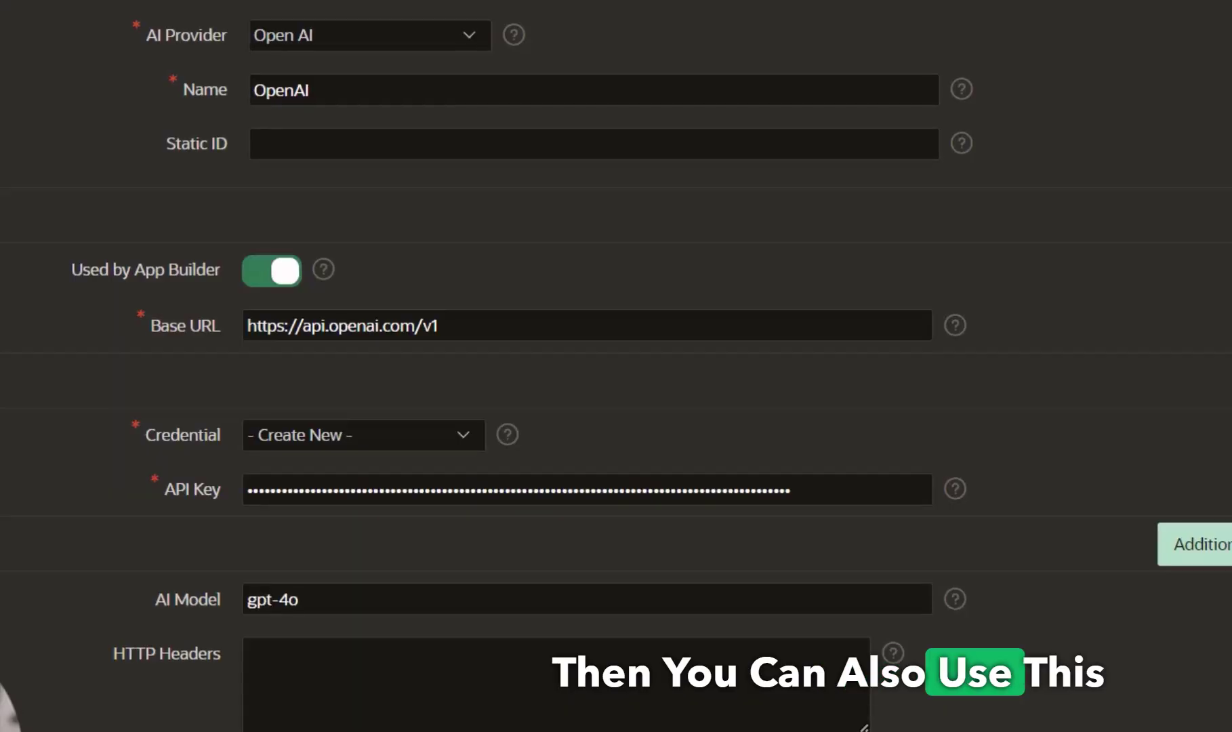
drag(847, 489, 41, 182)
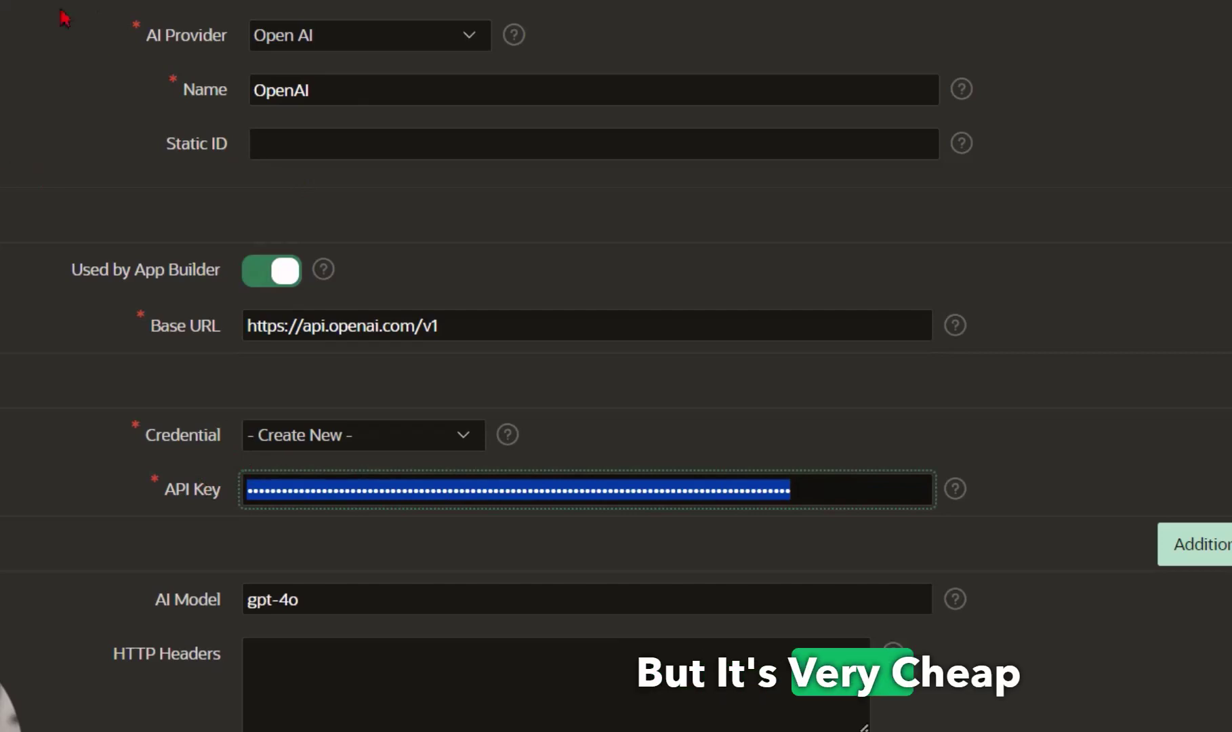
click(36, 352)
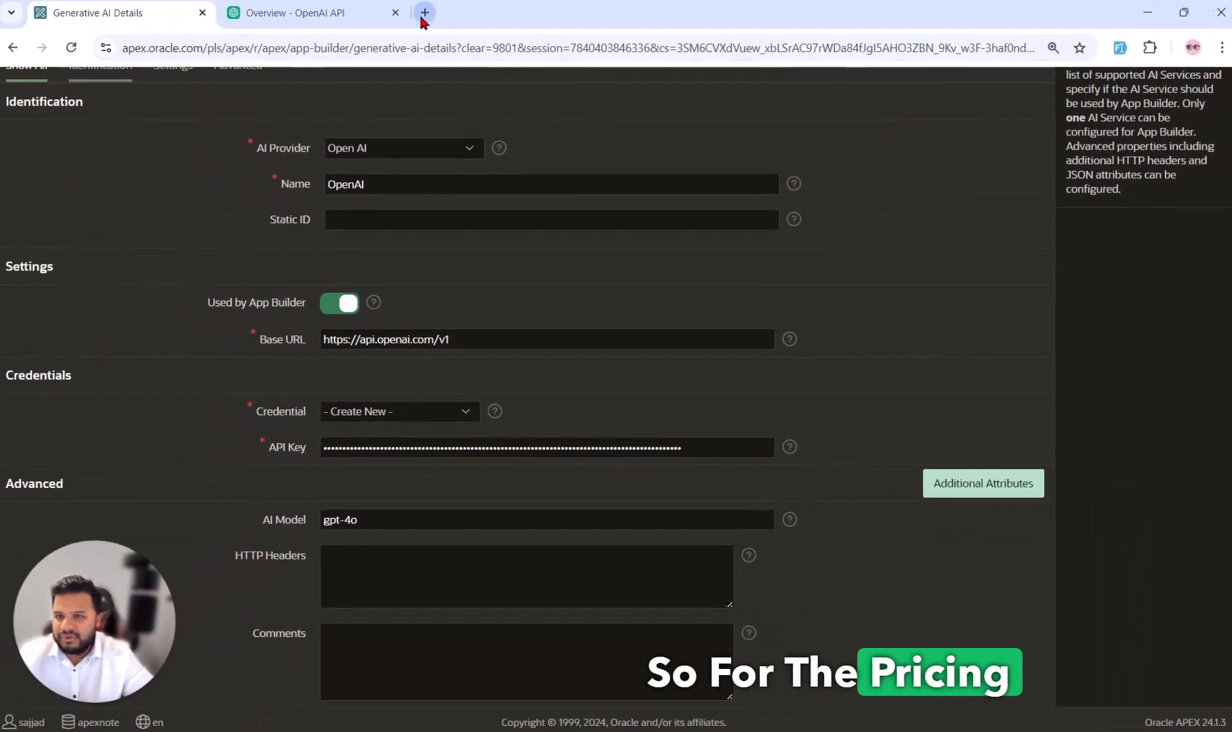
- Examine the token pricing for the GPT-4o, GPT-4o mini and o1-mini models at openai.com/api/pricing/ in a new tab, and return to the AI service form
click(425, 15)
key(ctrl+v)
key(Return)
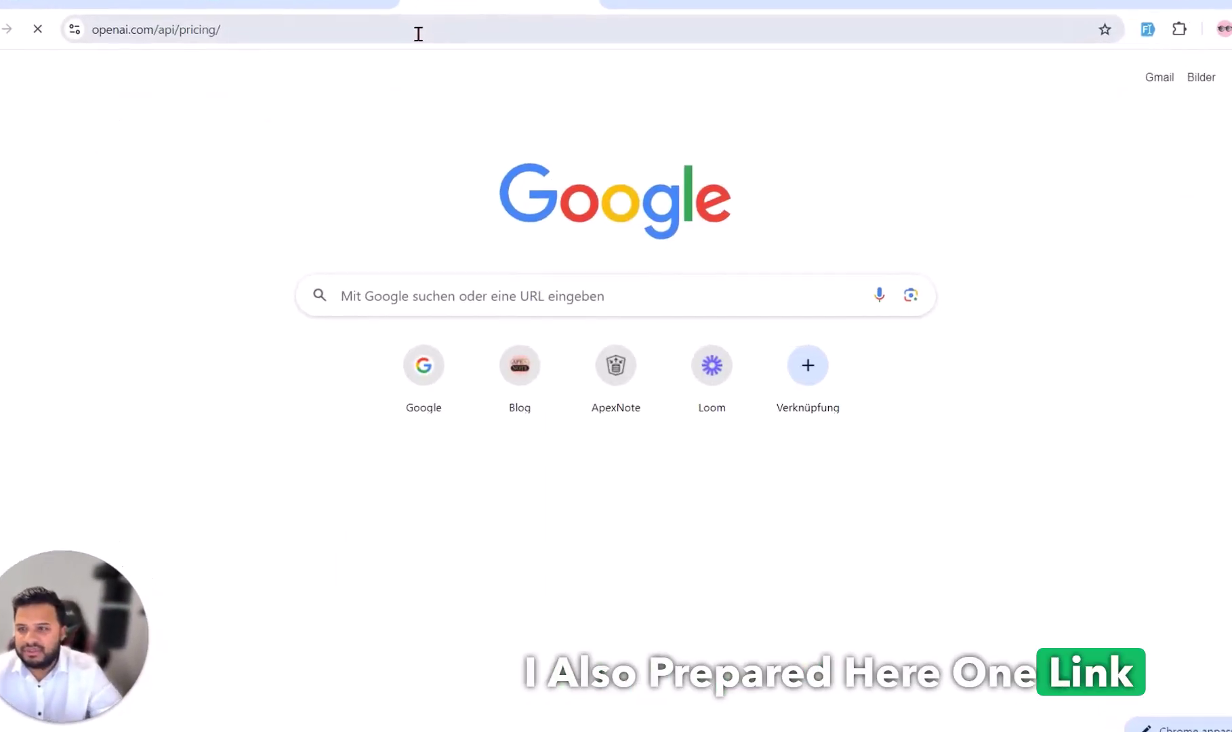
scroll(1024, 328, down, 15)
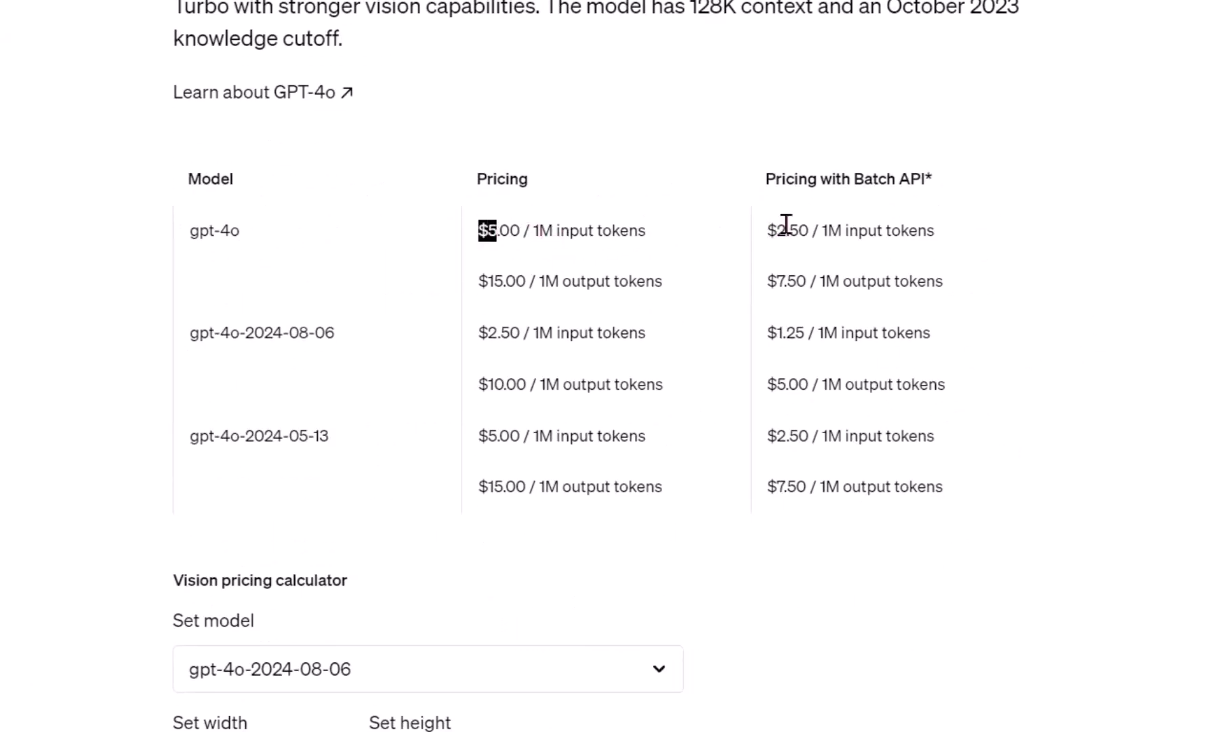
scroll(982, 388, down, 8)
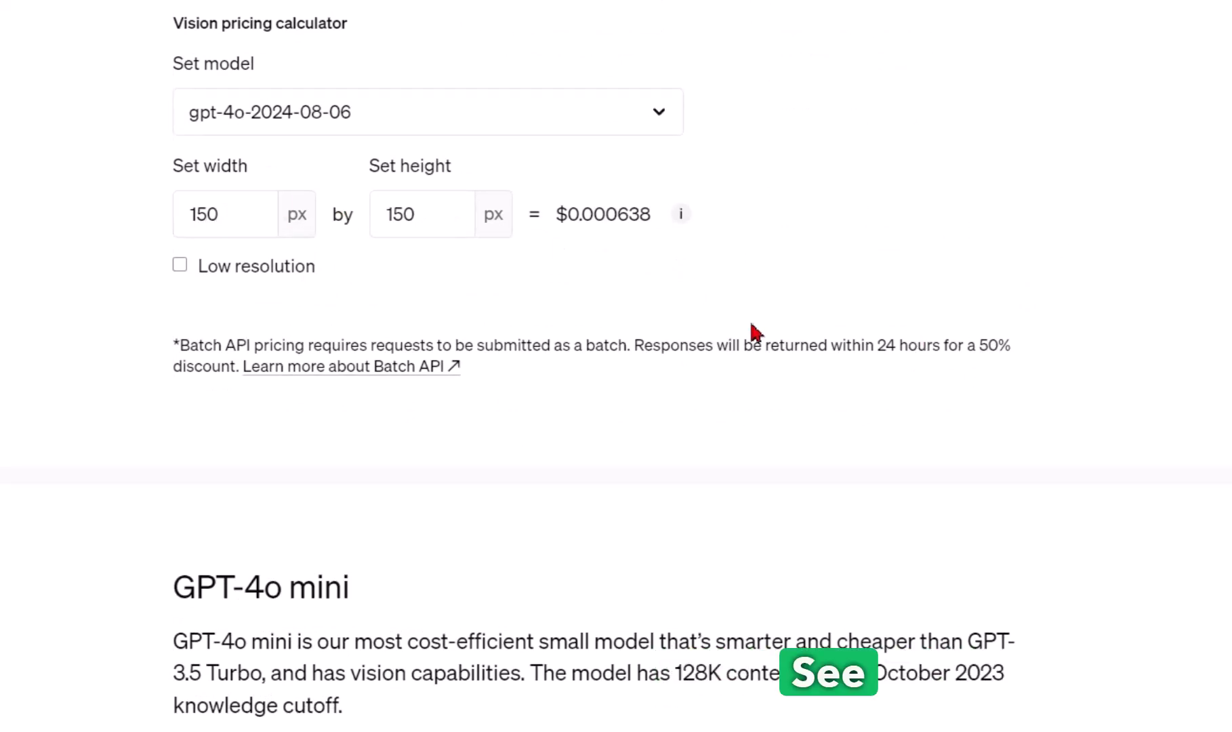
scroll(756, 332, down, 8)
scroll(421, 333, up, 3)
scroll(457, 313, down, 7)
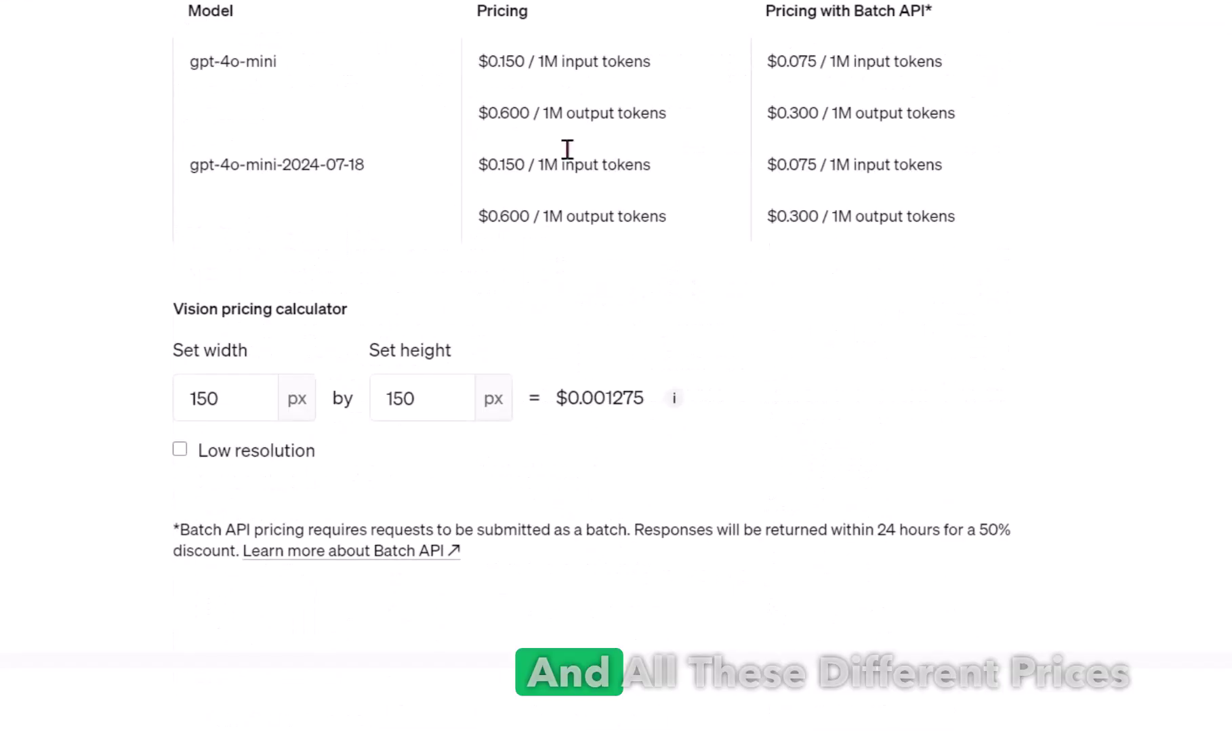
scroll(944, 239, down, 15)
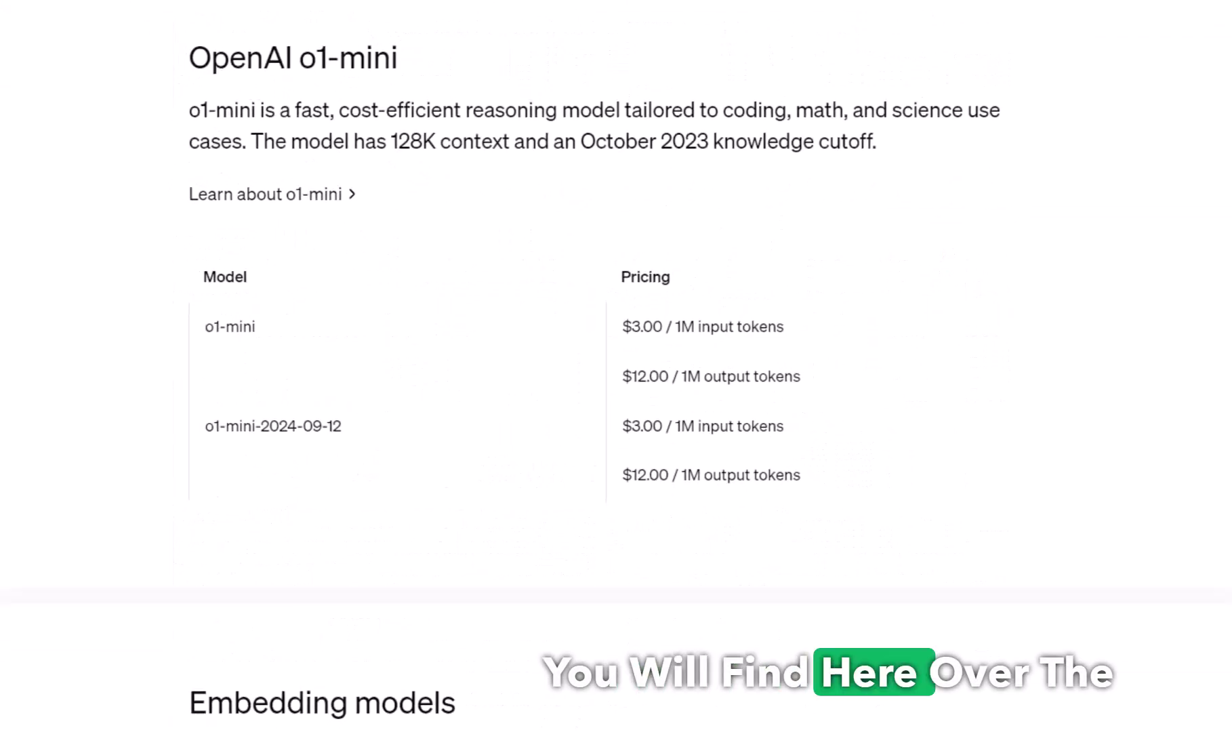
click(122, 17)
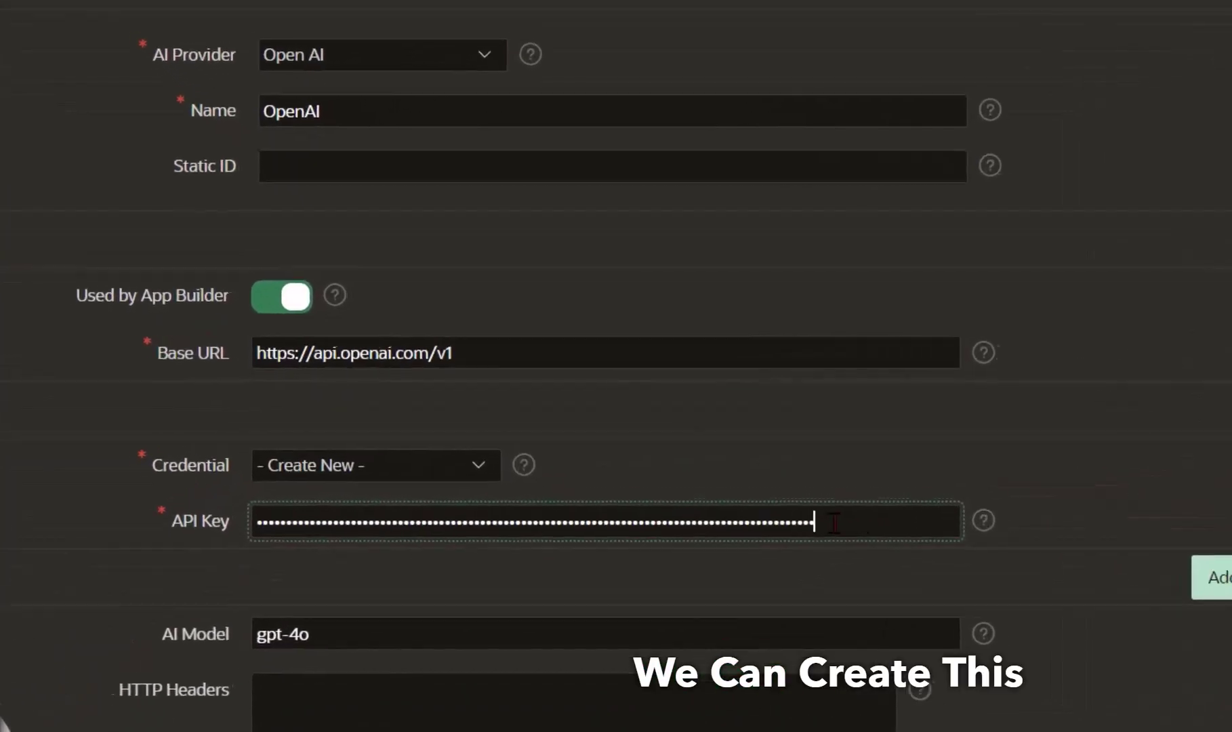
- Review the API key and the AI model setting on the AI service form
drag(717, 448, 274, 448)
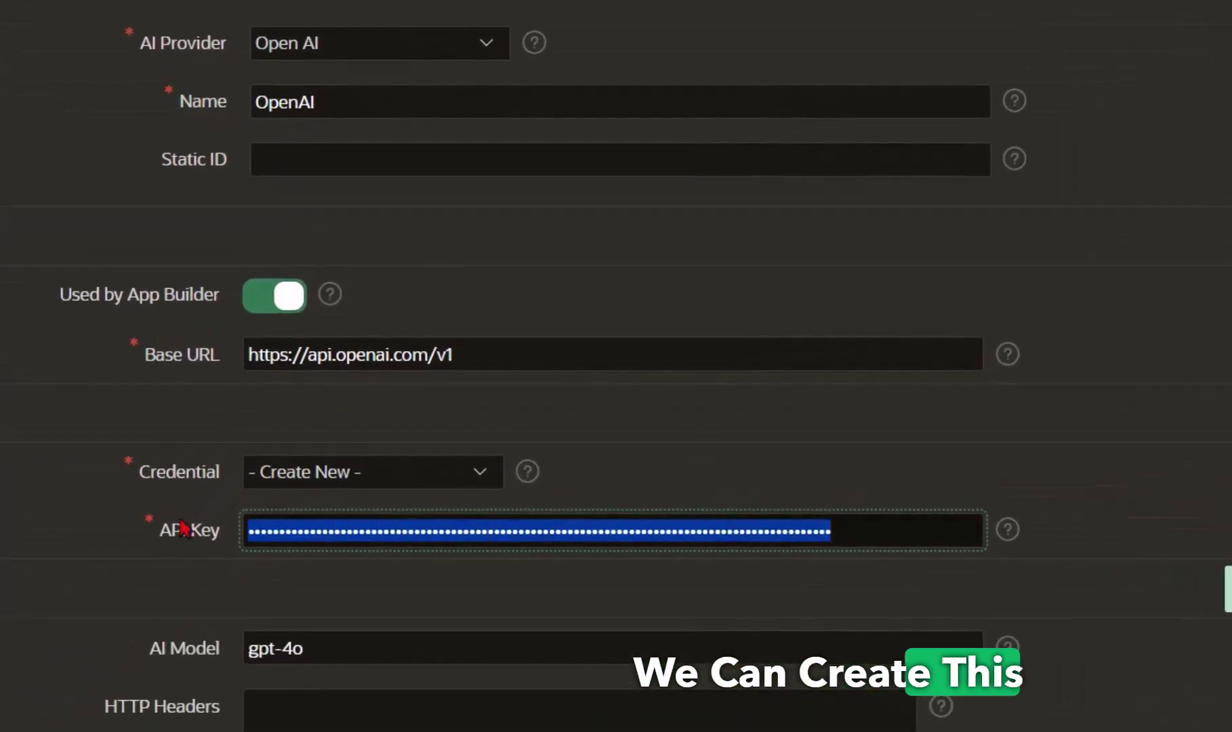
triple_click(278, 661)
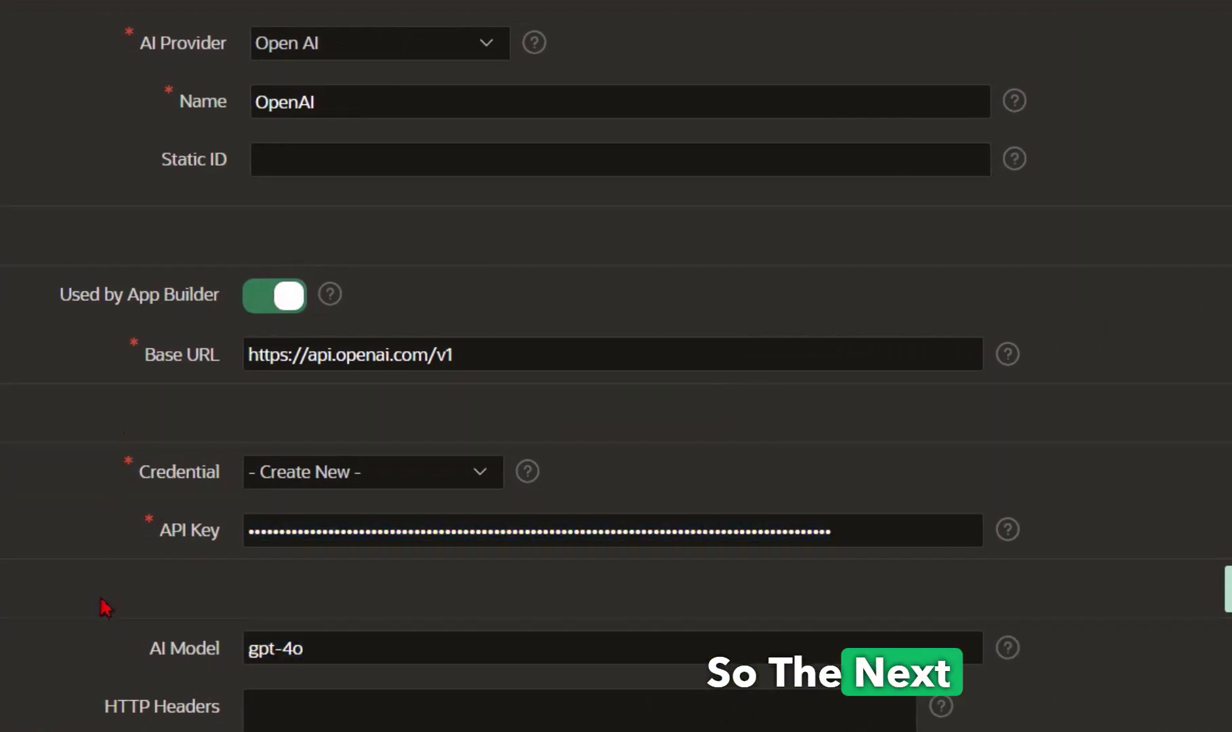
triple_click(334, 663)
click(279, 661)
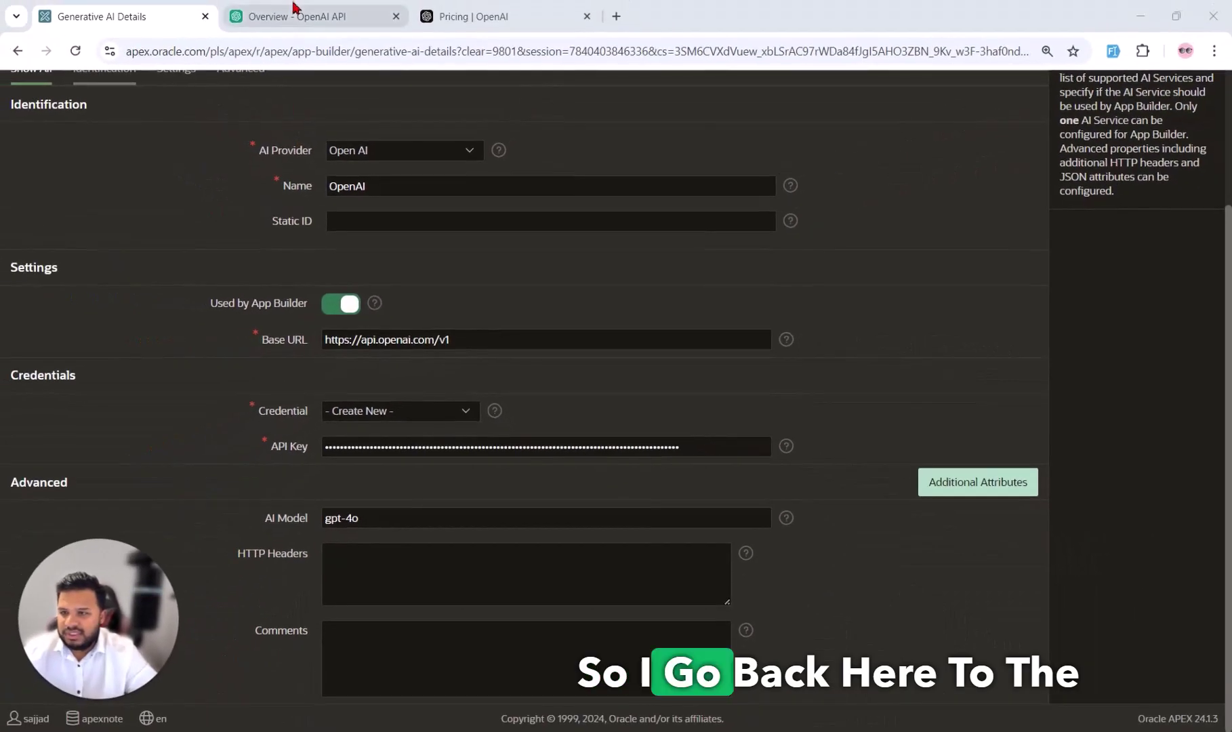
- Search the OpenAI platform docs for "model" and examine the Models overview for the available models
click(305, 16)
click(65, 139)
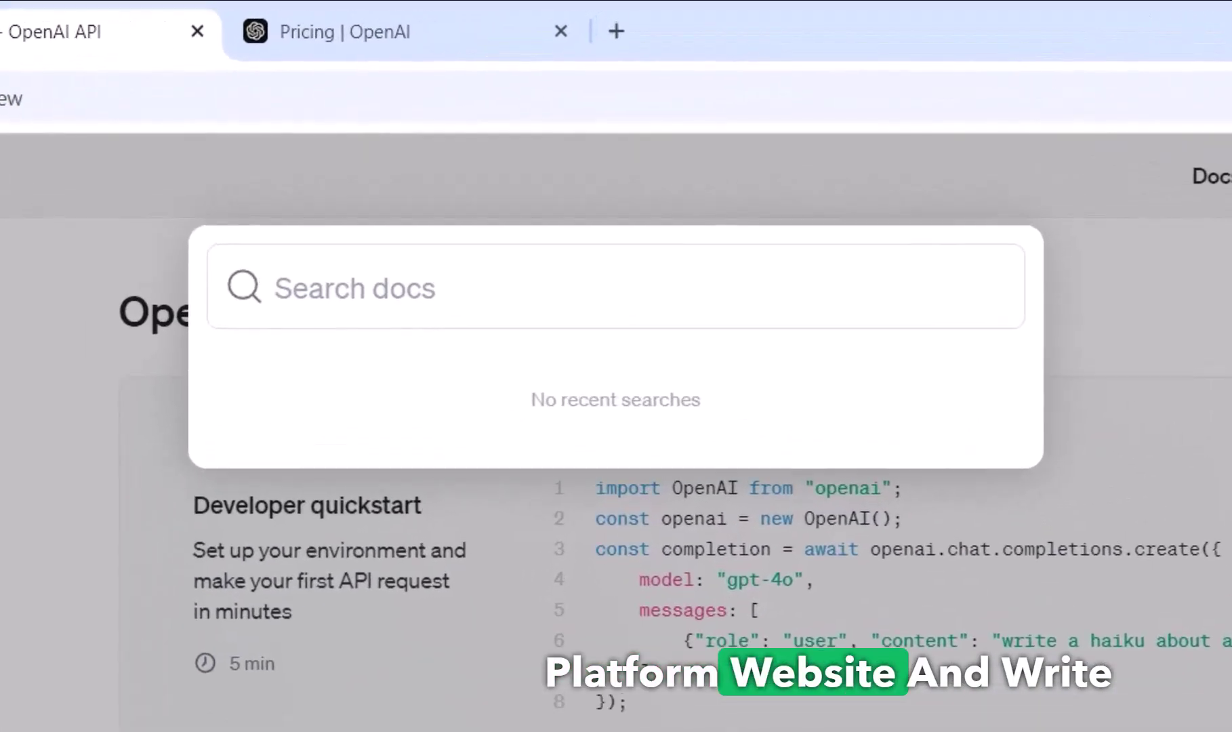
text(model)
key(Return)
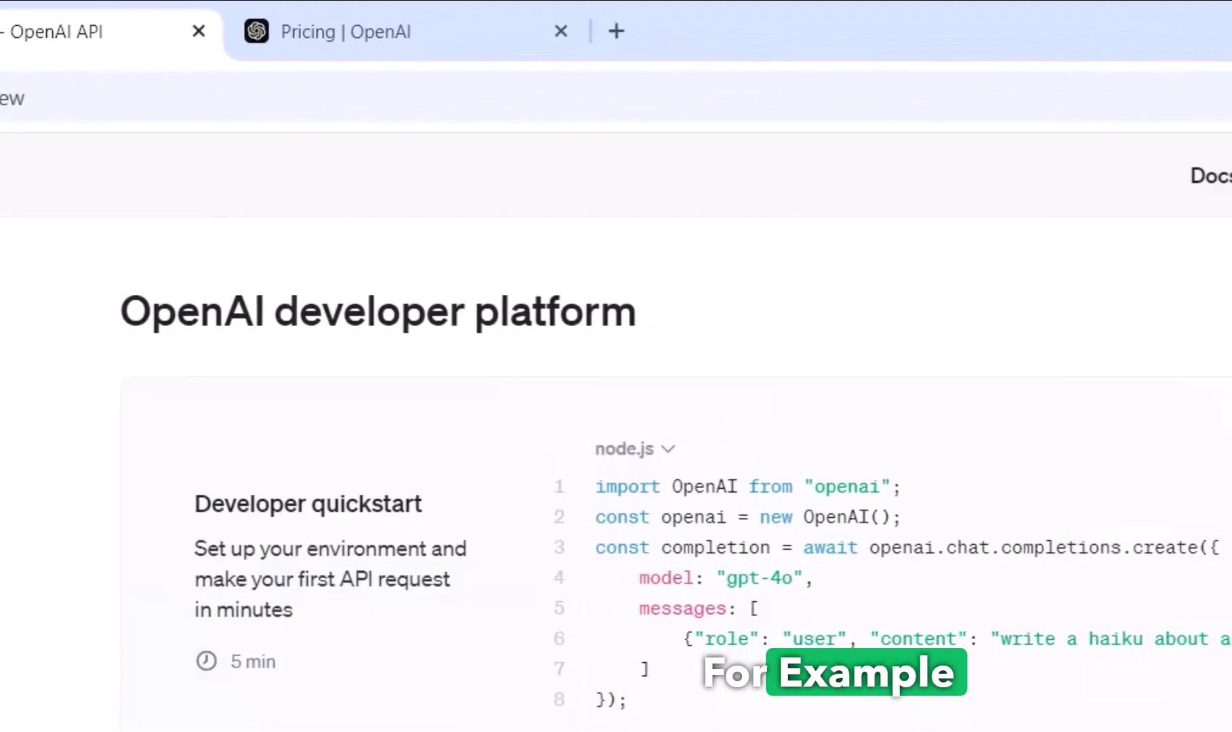
scroll(407, 542, down, 3)
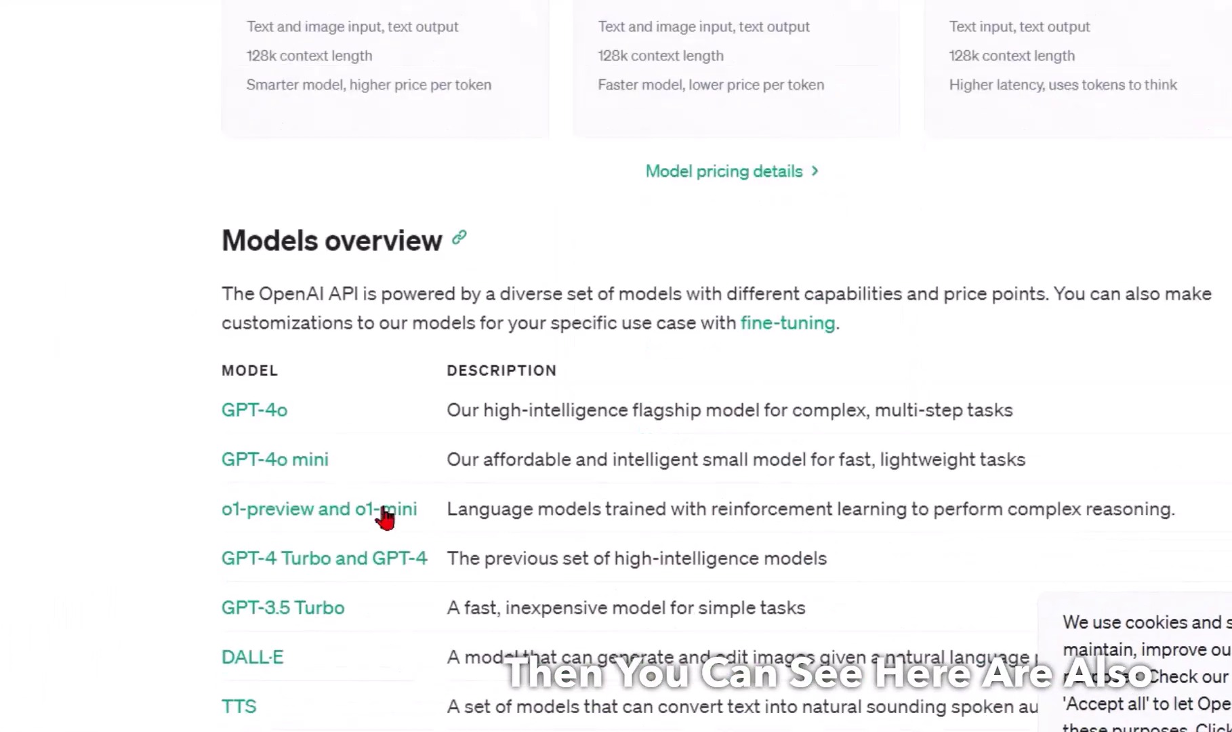
scroll(201, 363, down, 4)
drag(296, 422, 523, 432)
click(677, 341)
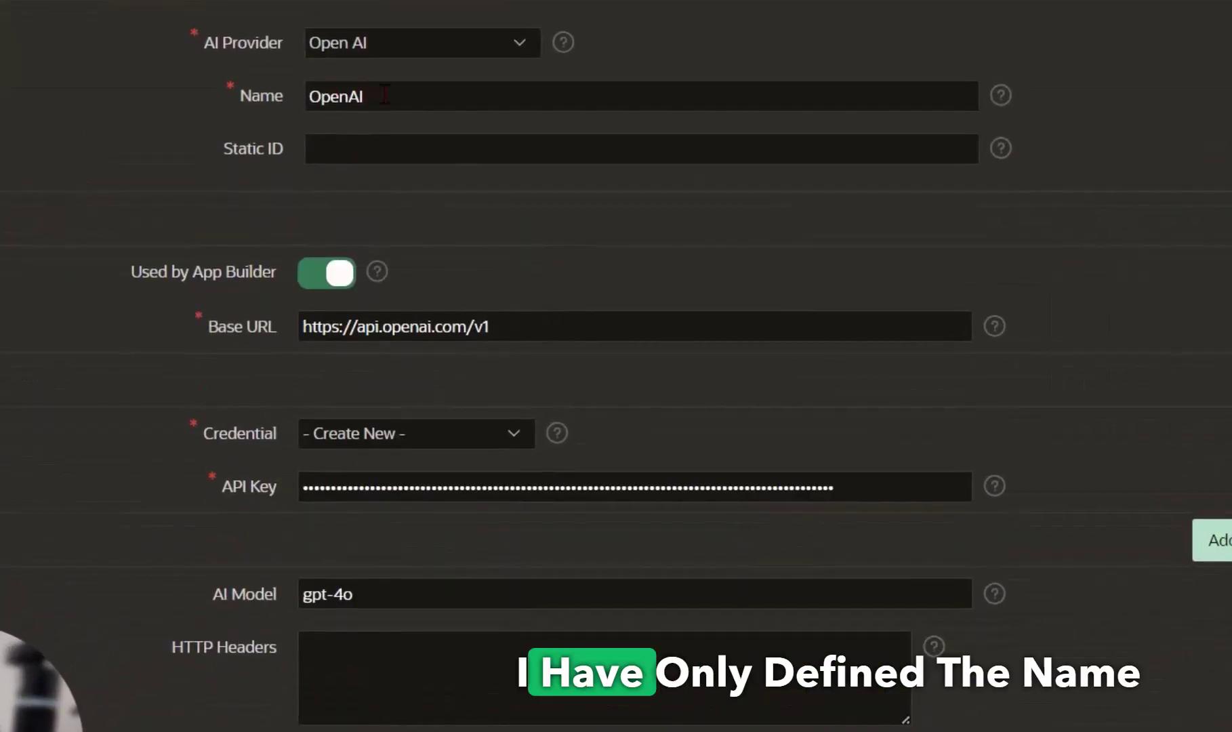
- Check the service name, API key and gpt-4o model, create the AI service, and check its Used by App Builder status
drag(385, 95, 292, 109)
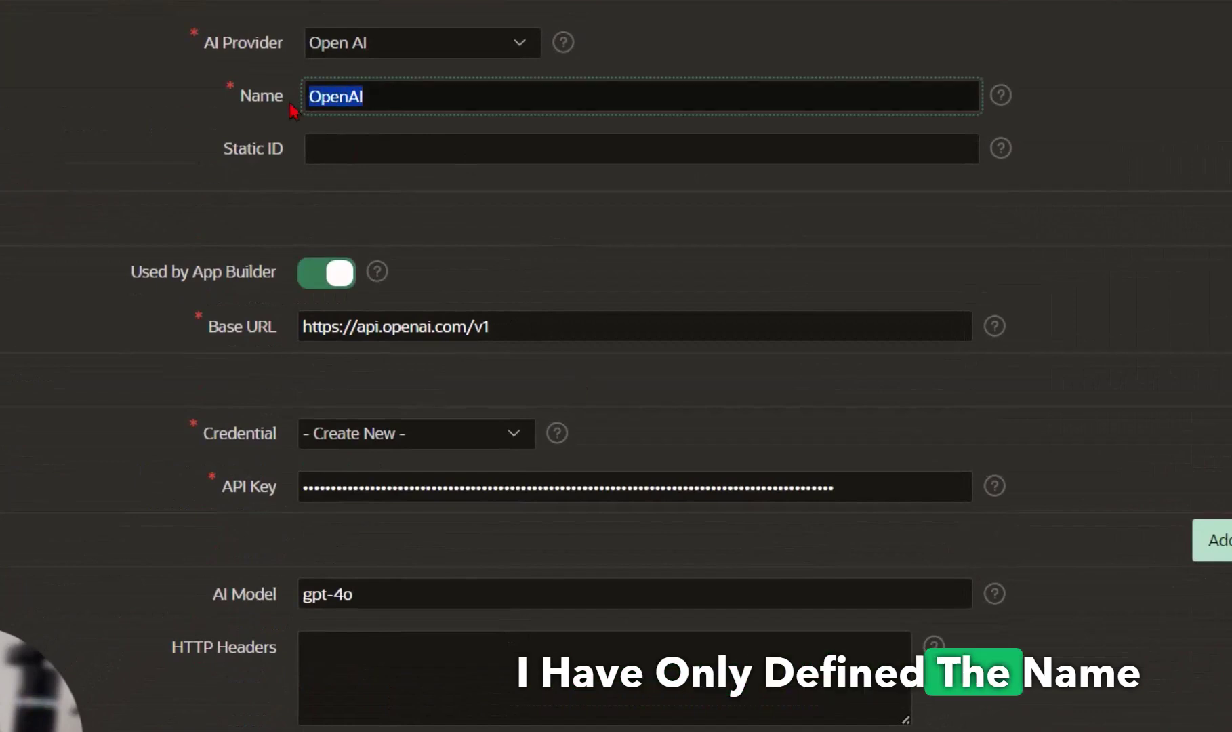
drag(837, 487, 390, 487)
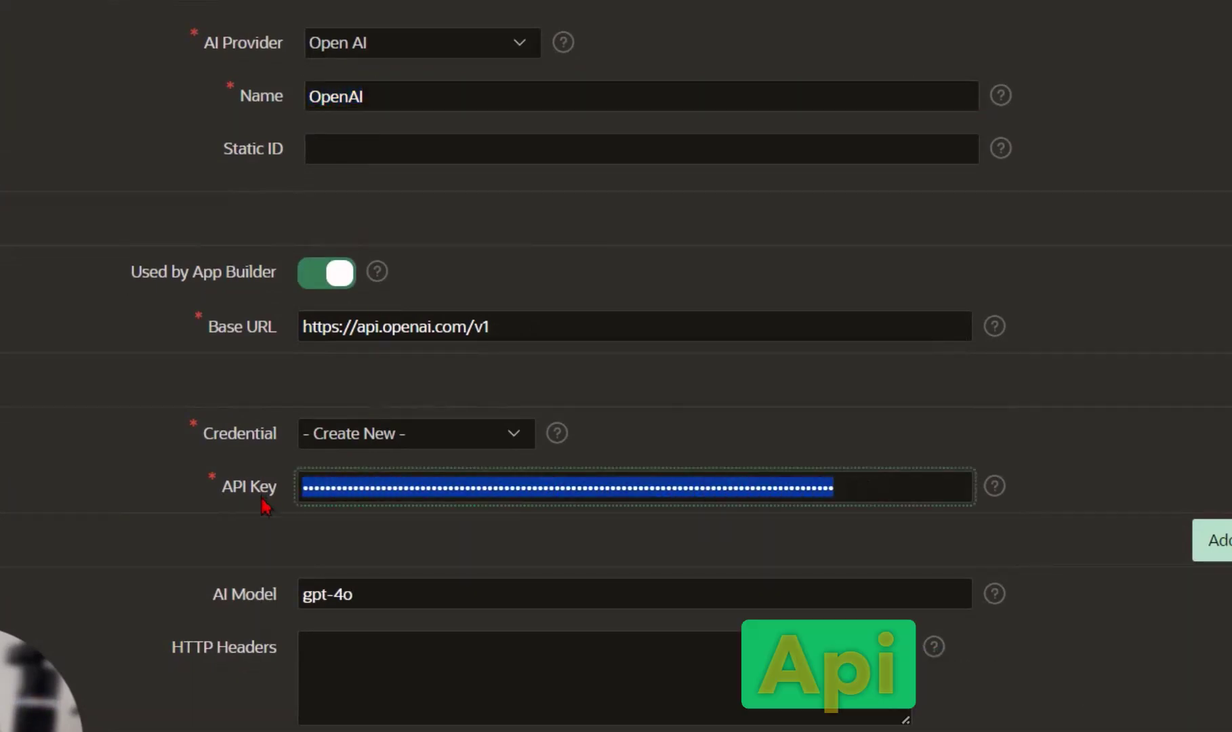
drag(397, 600, 302, 596)
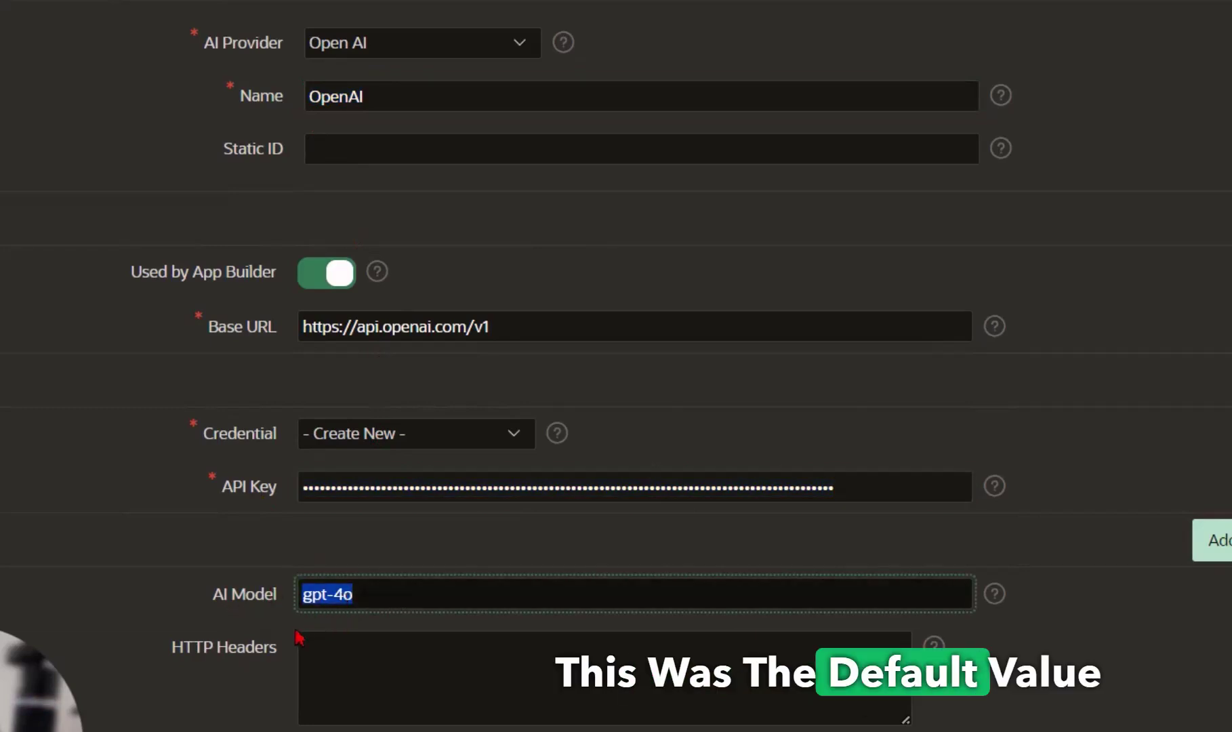
scroll(526, 643, up, 4)
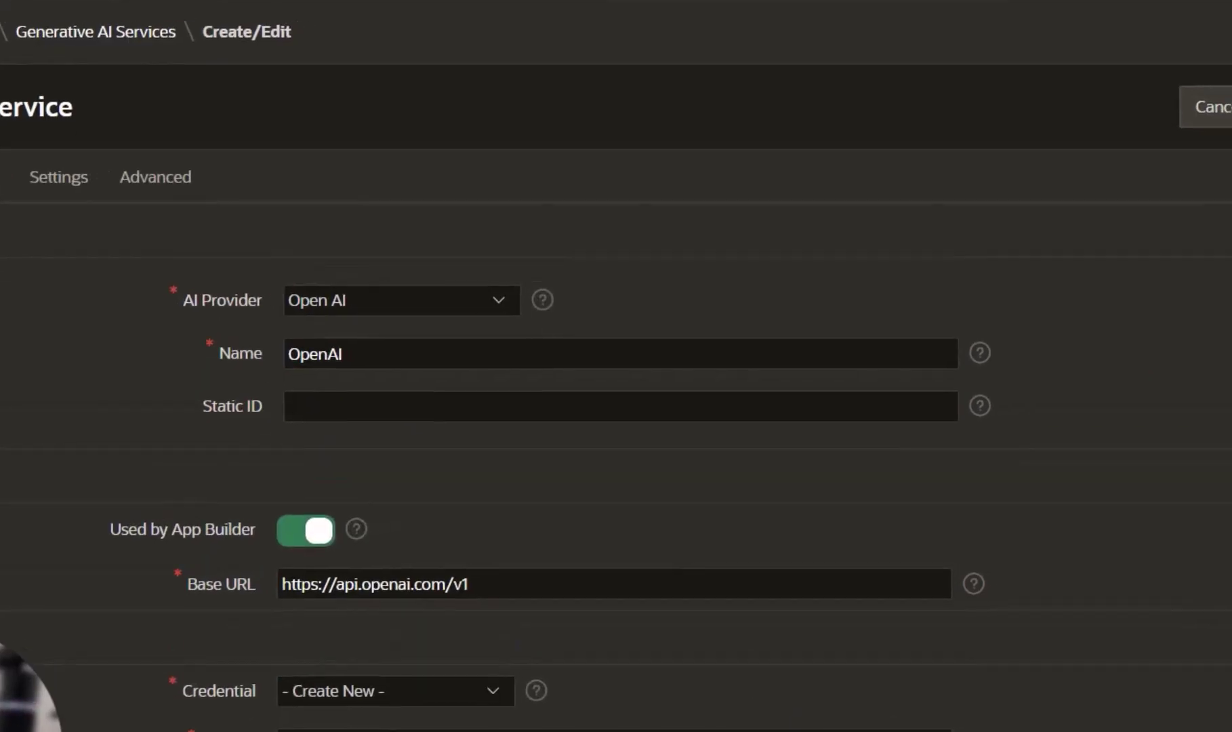
click(1231, 109)
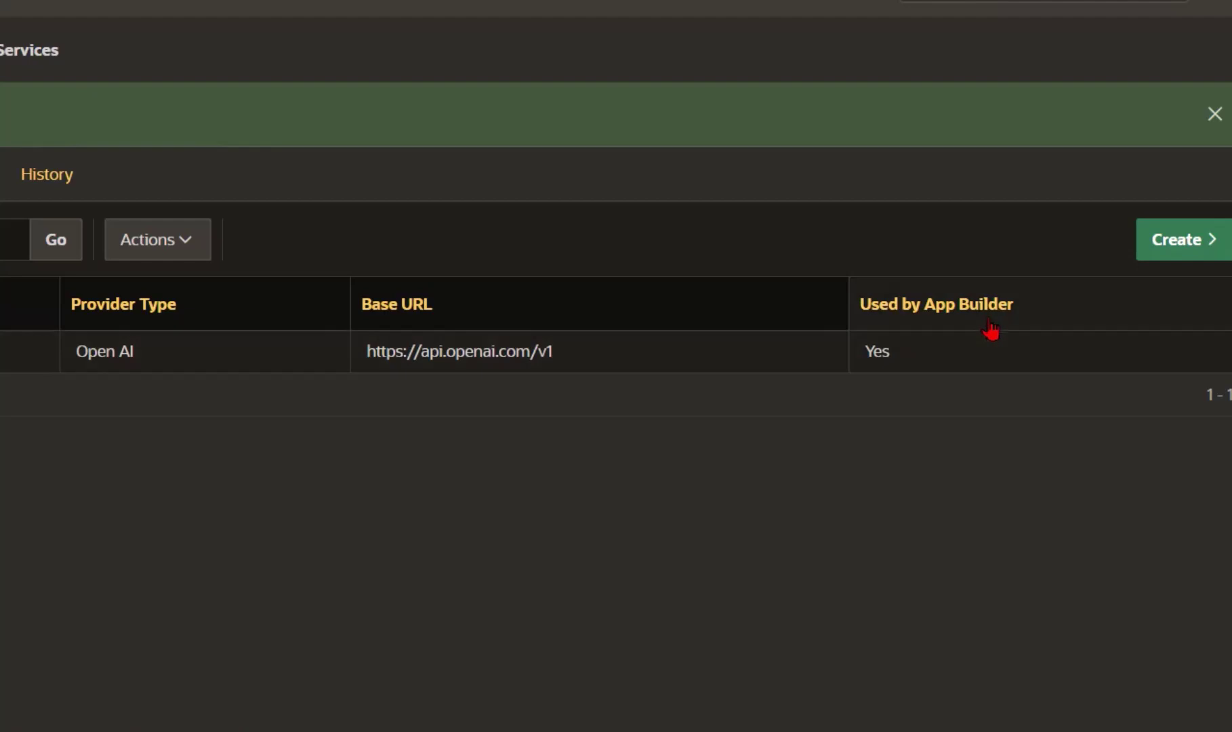
drag(868, 355, 864, 353)
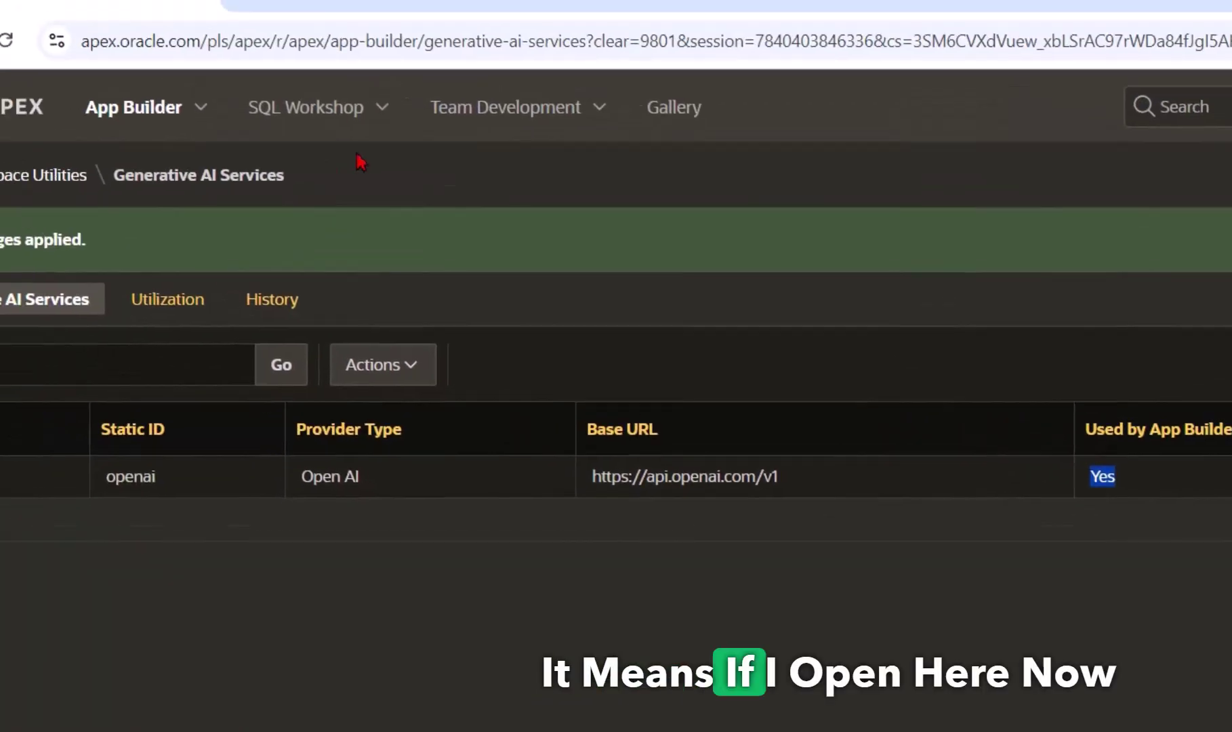
- Open SQL Commands from SQL Workshop in a new browser tab and open the APEX Assistant there
click(447, 156)
right_click(392, 261)
click(429, 273)
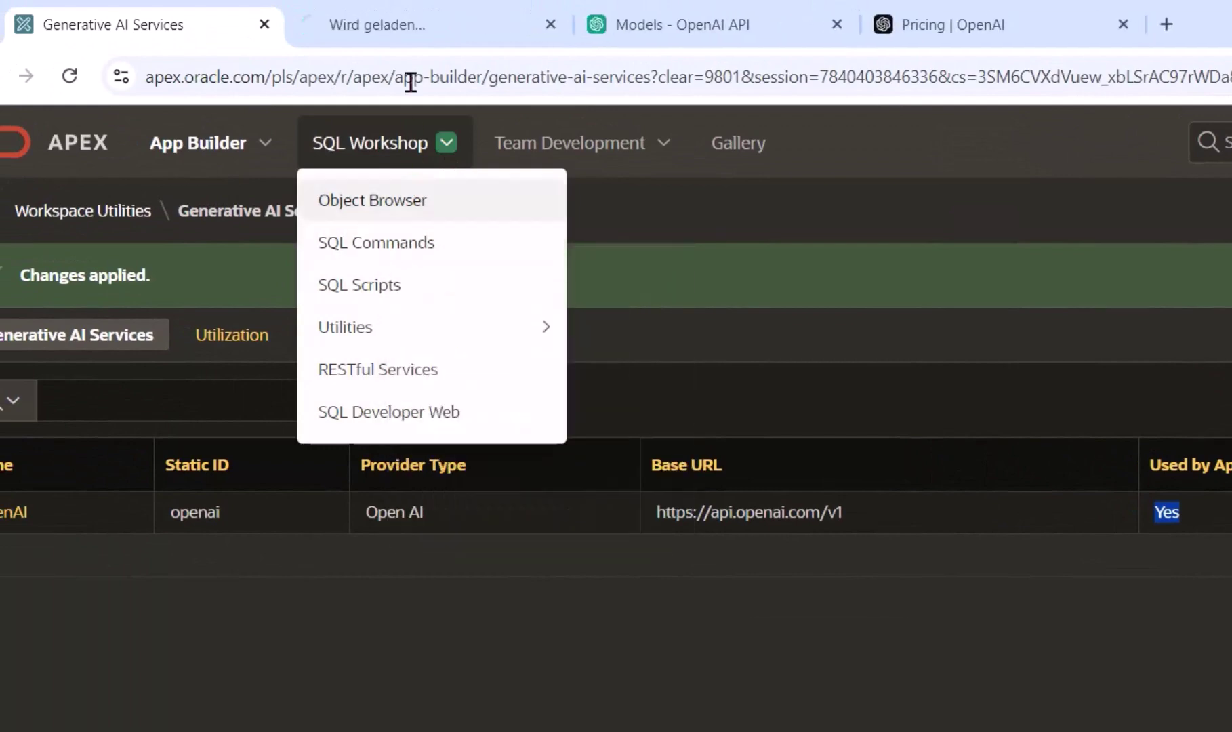
click(401, 27)
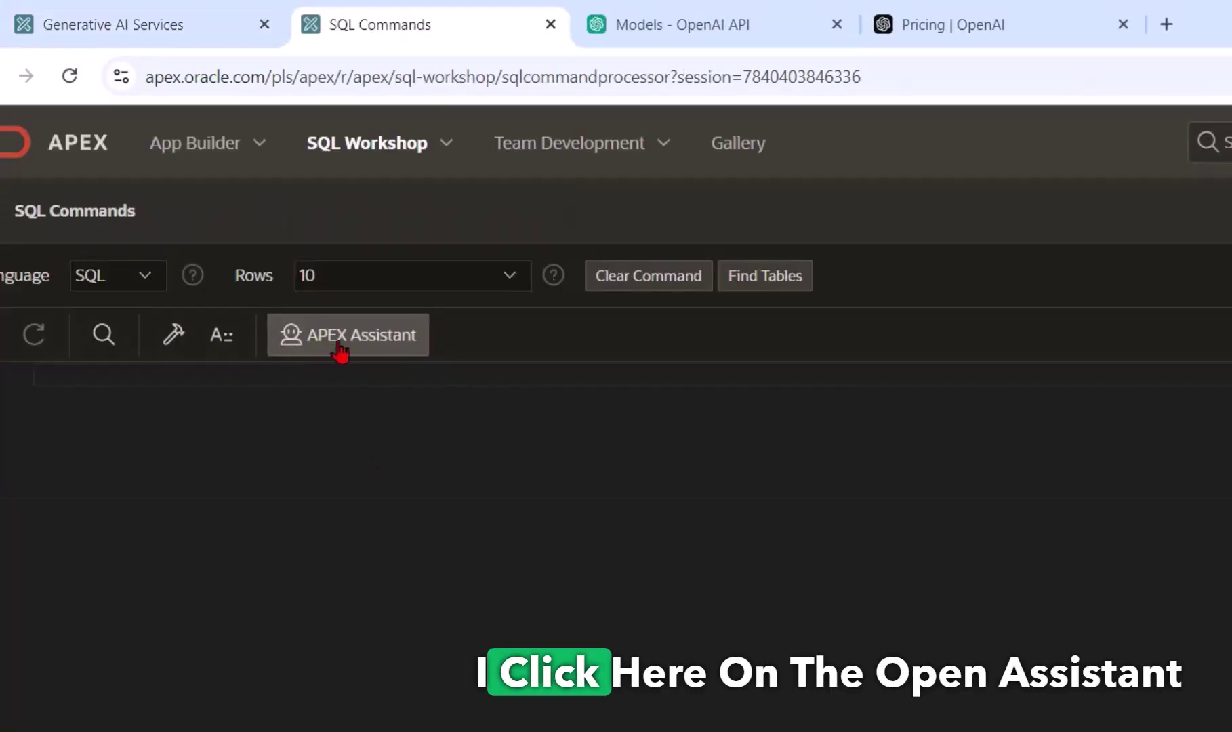
click(339, 349)
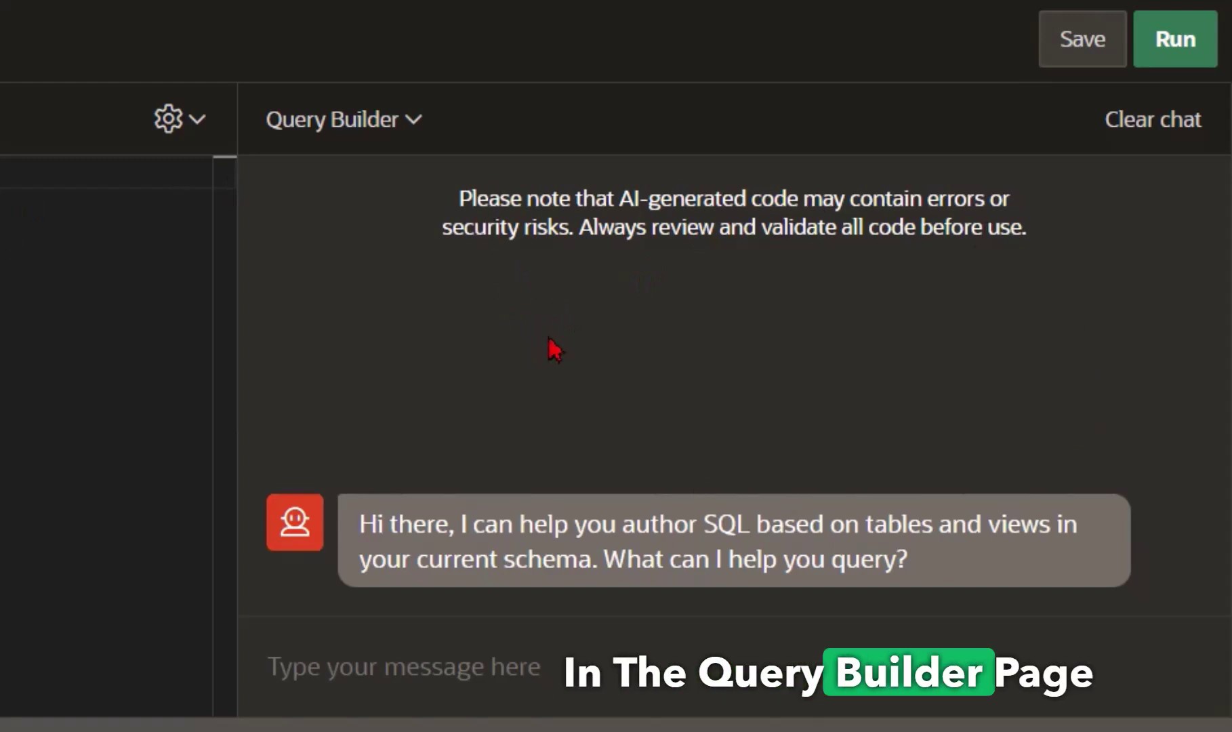
- Send the message "how are you" to the APEX Assistant in Query Builder mode and read its reply
click(498, 673)
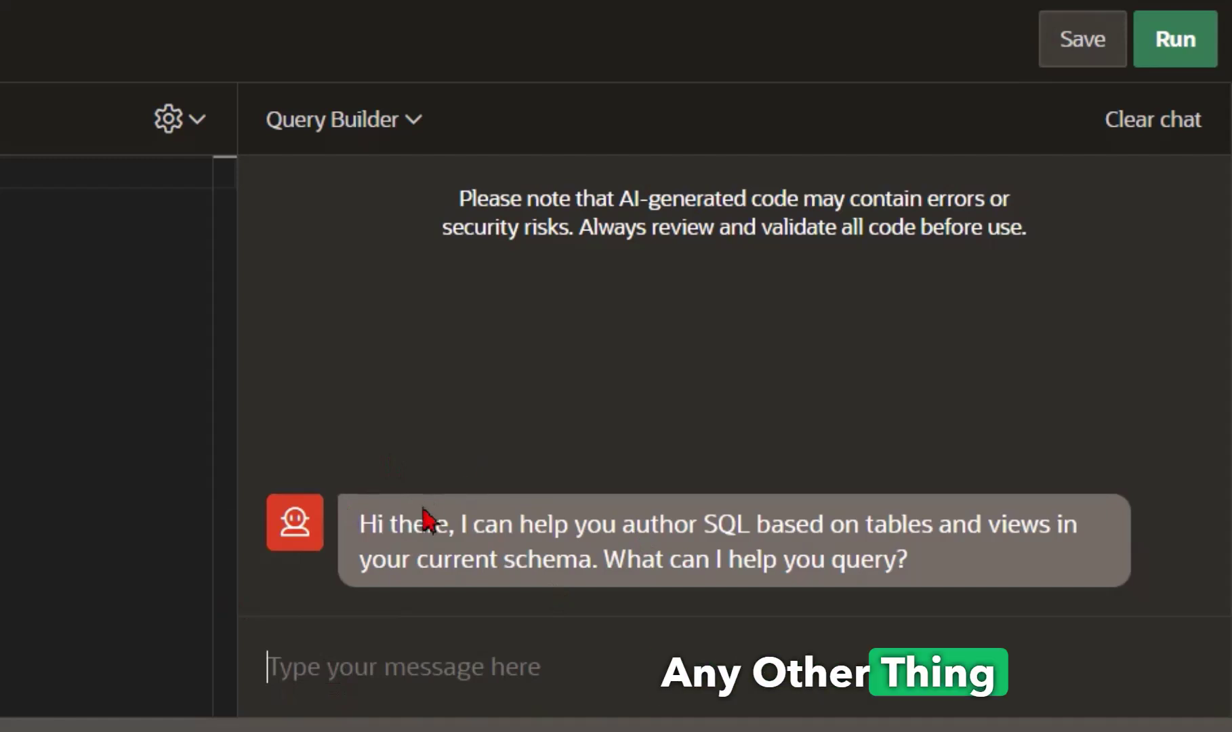
text(how are )
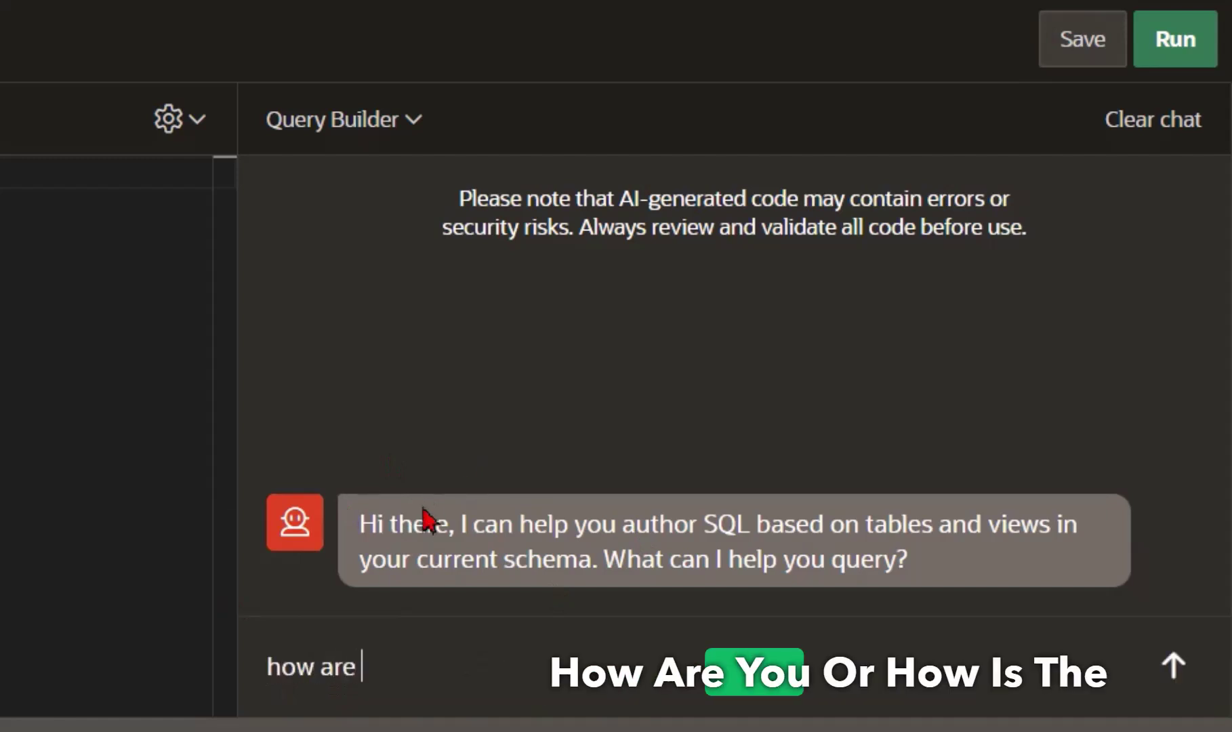
text(you)
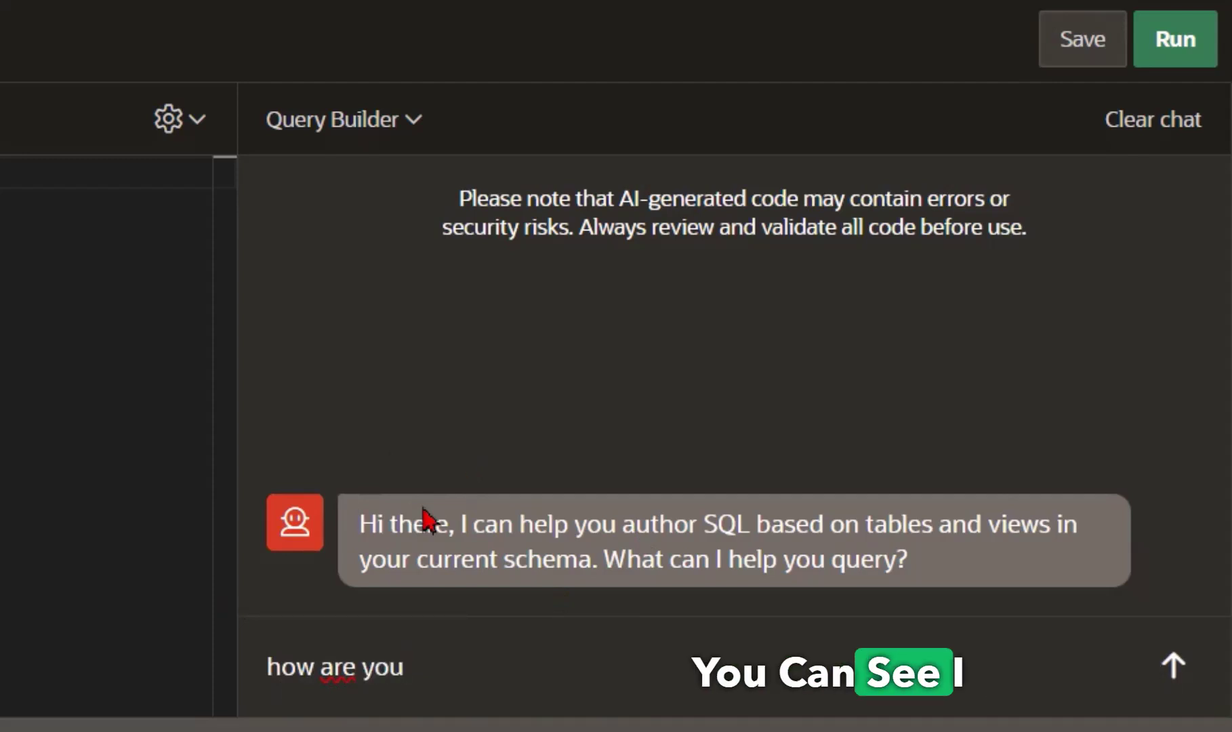
key(Return)
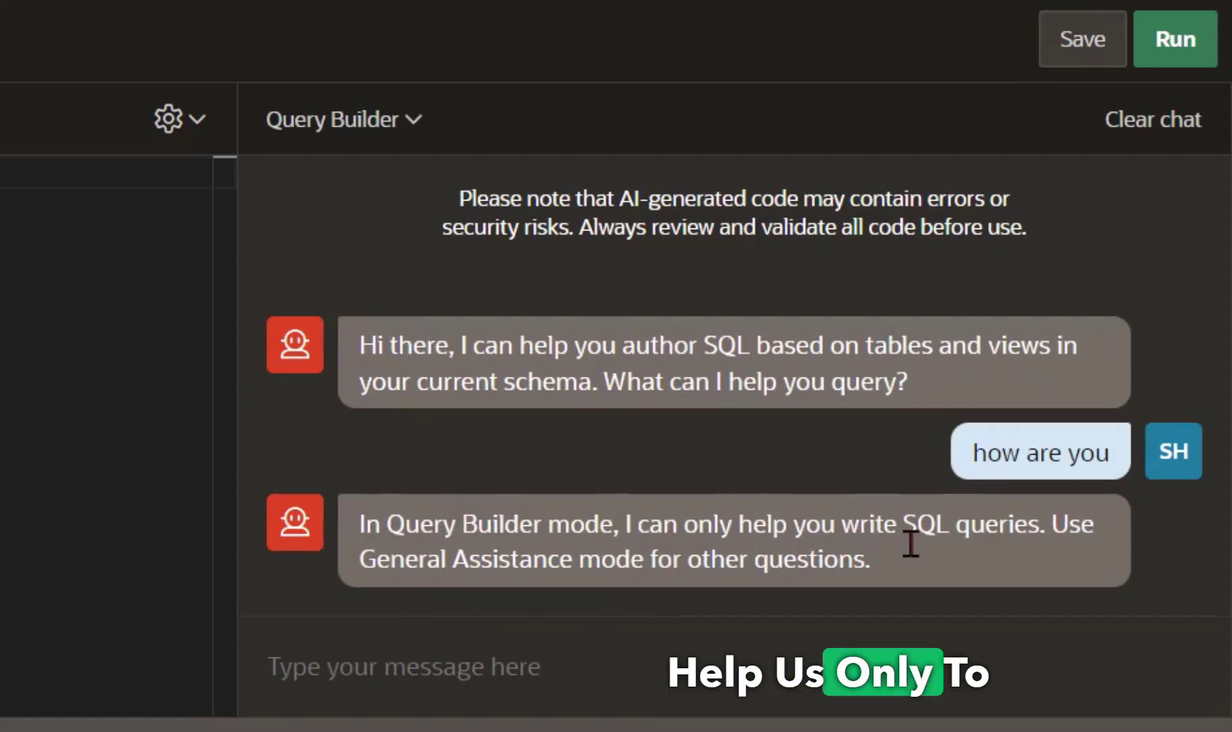
drag(950, 532, 860, 533)
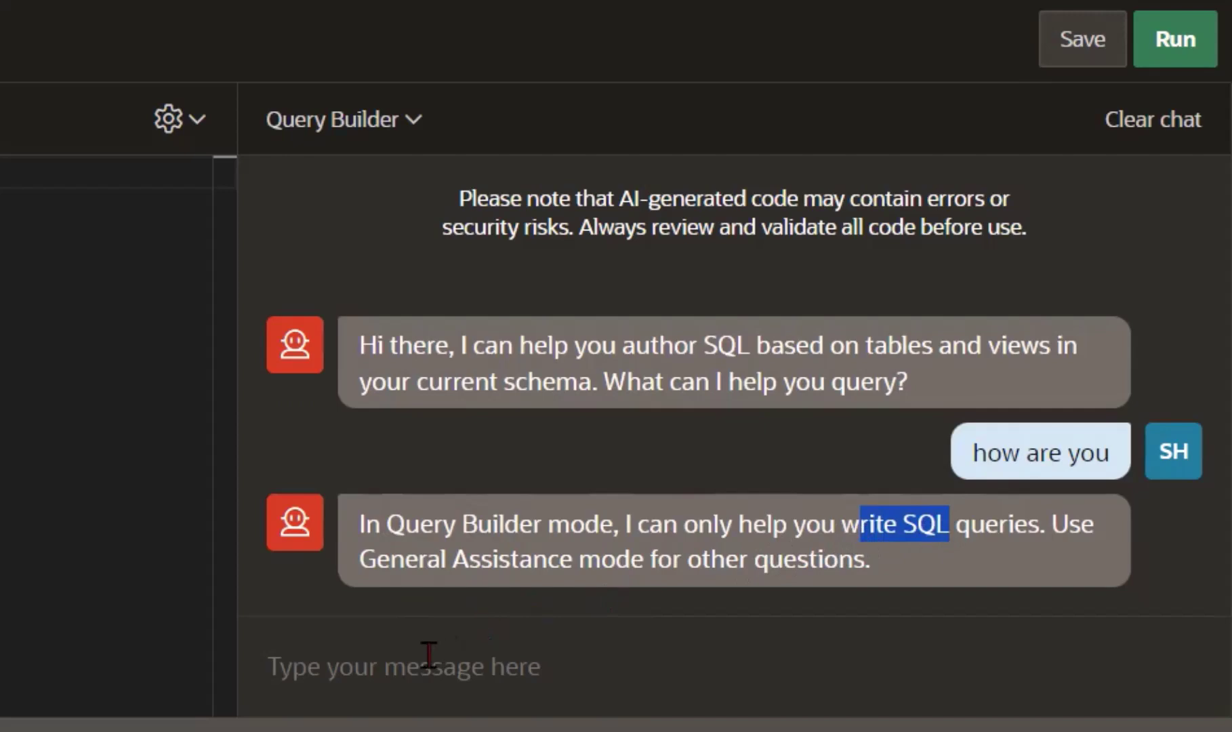
click(263, 351)
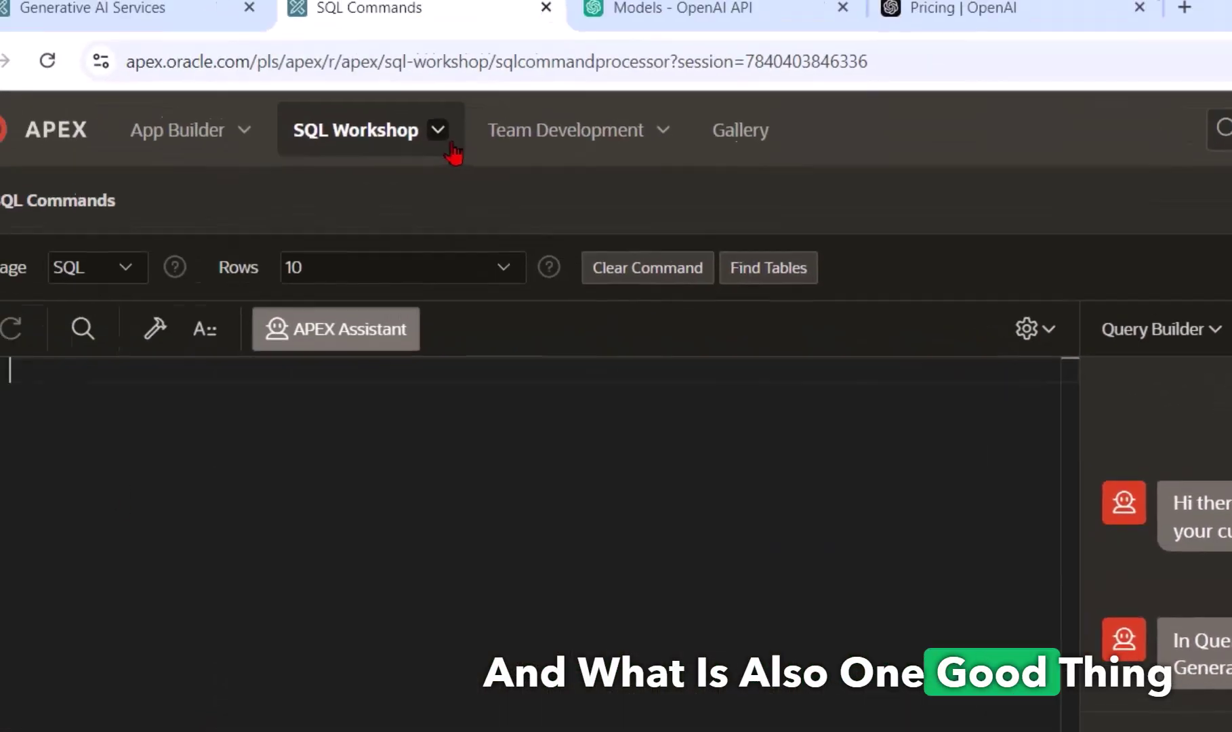
- Open the Object Browser from SQL Workshop in a new browser tab and return to SQL Commands
click(439, 129)
right_click(392, 200)
click(412, 220)
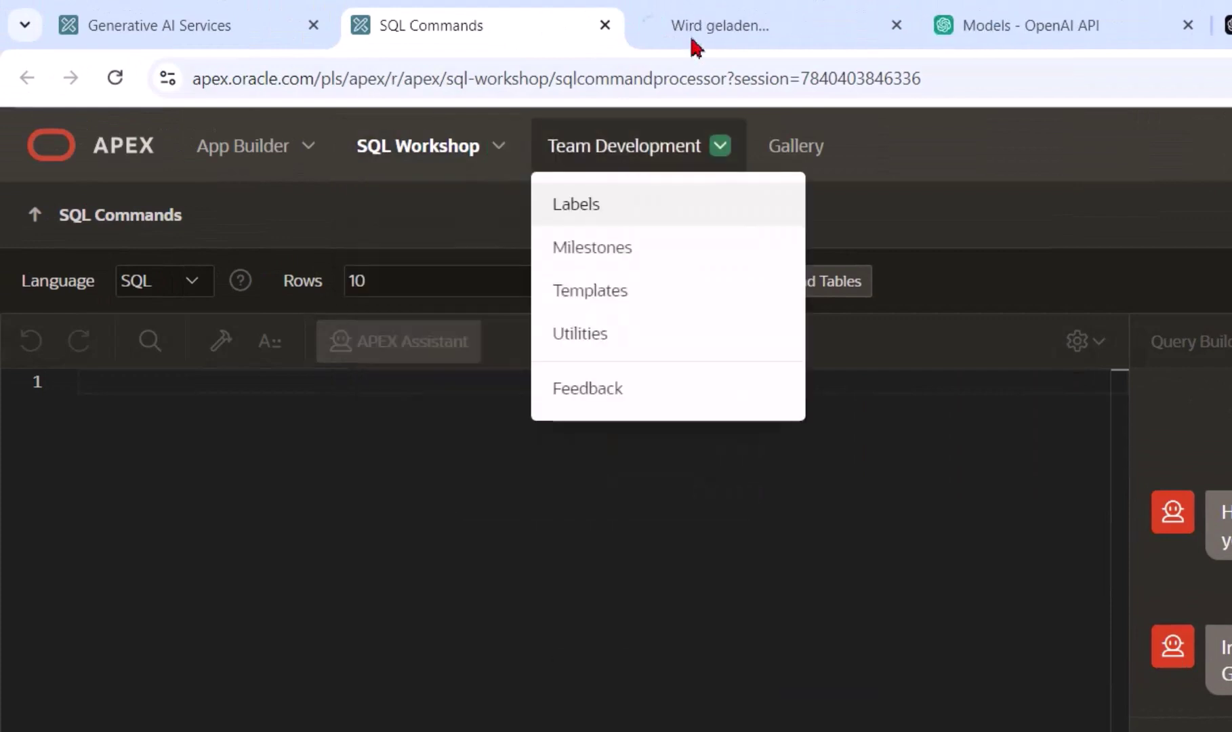
click(691, 10)
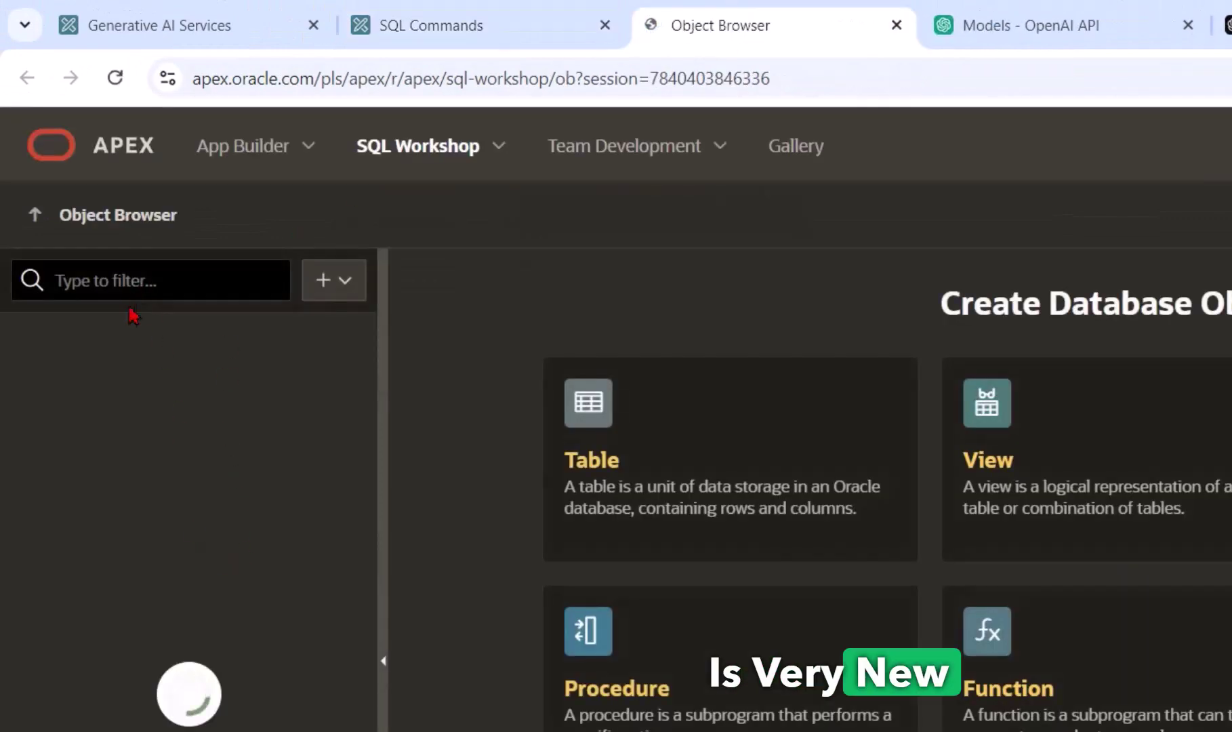
click(509, 8)
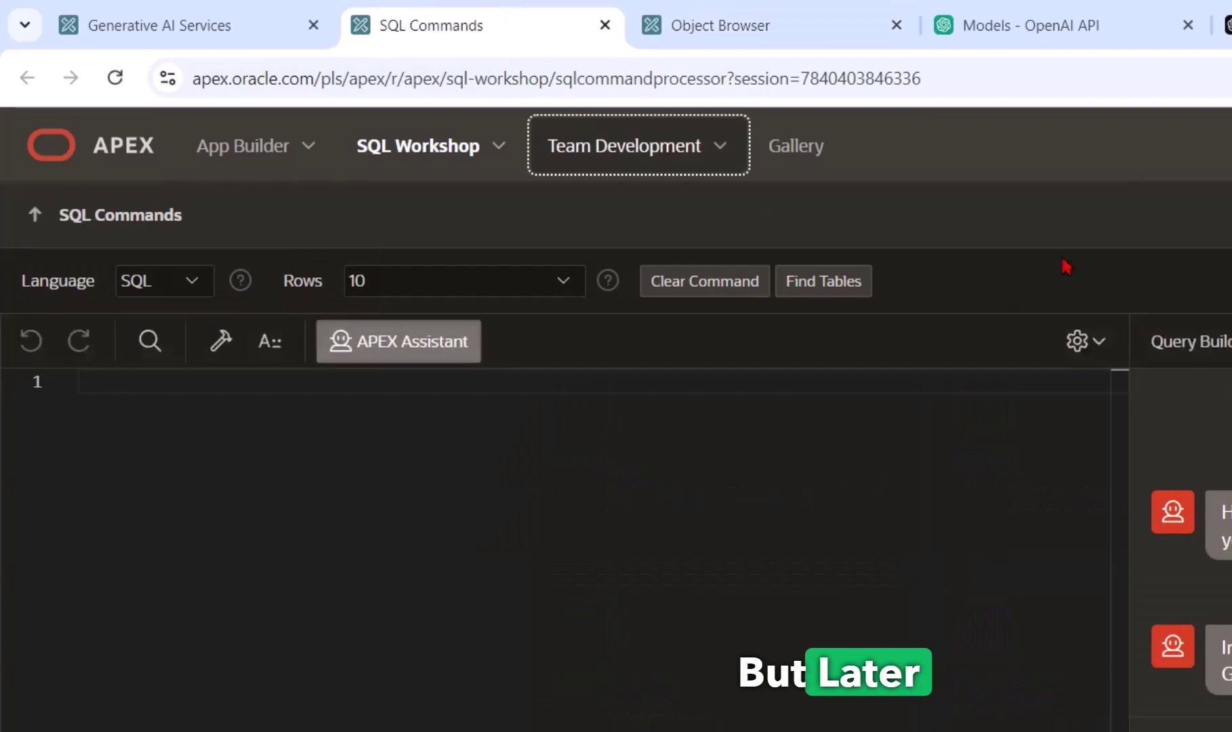
- Ask the APEX Assistant in SQL Commands to "give a dummy sql with the current date"
key(ctrl+Tab)
click(427, 16)
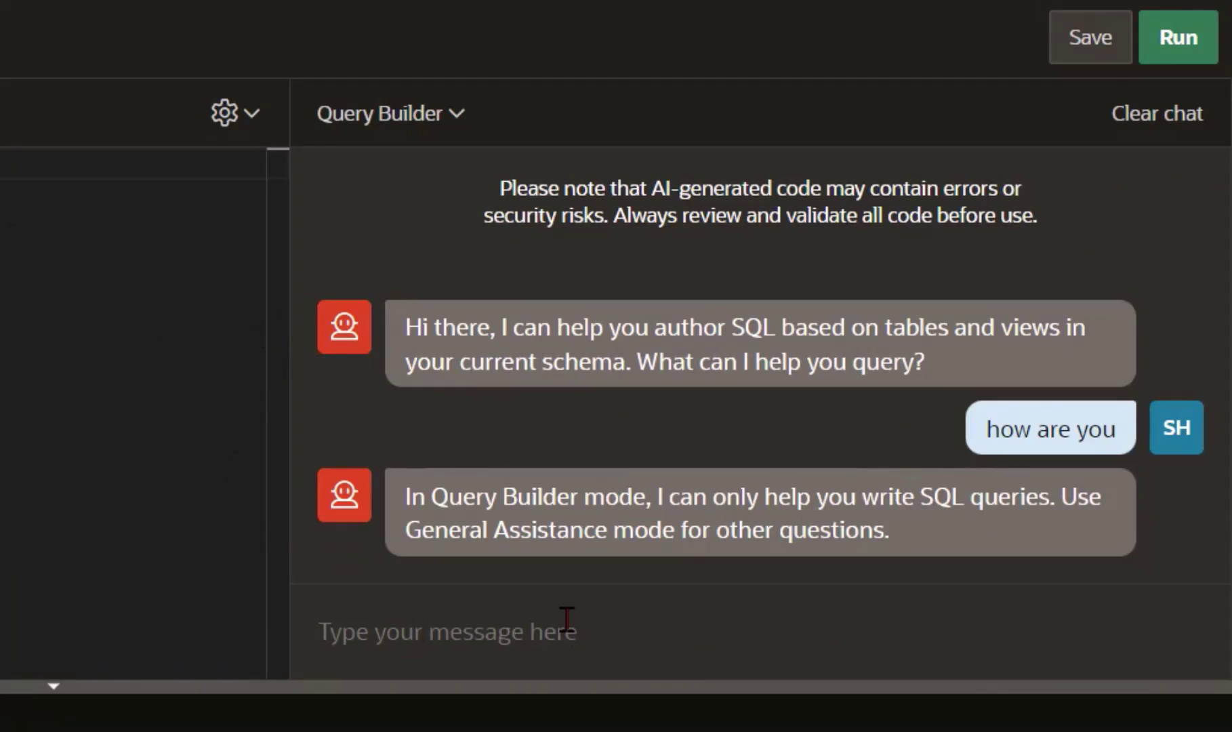
text(ive )
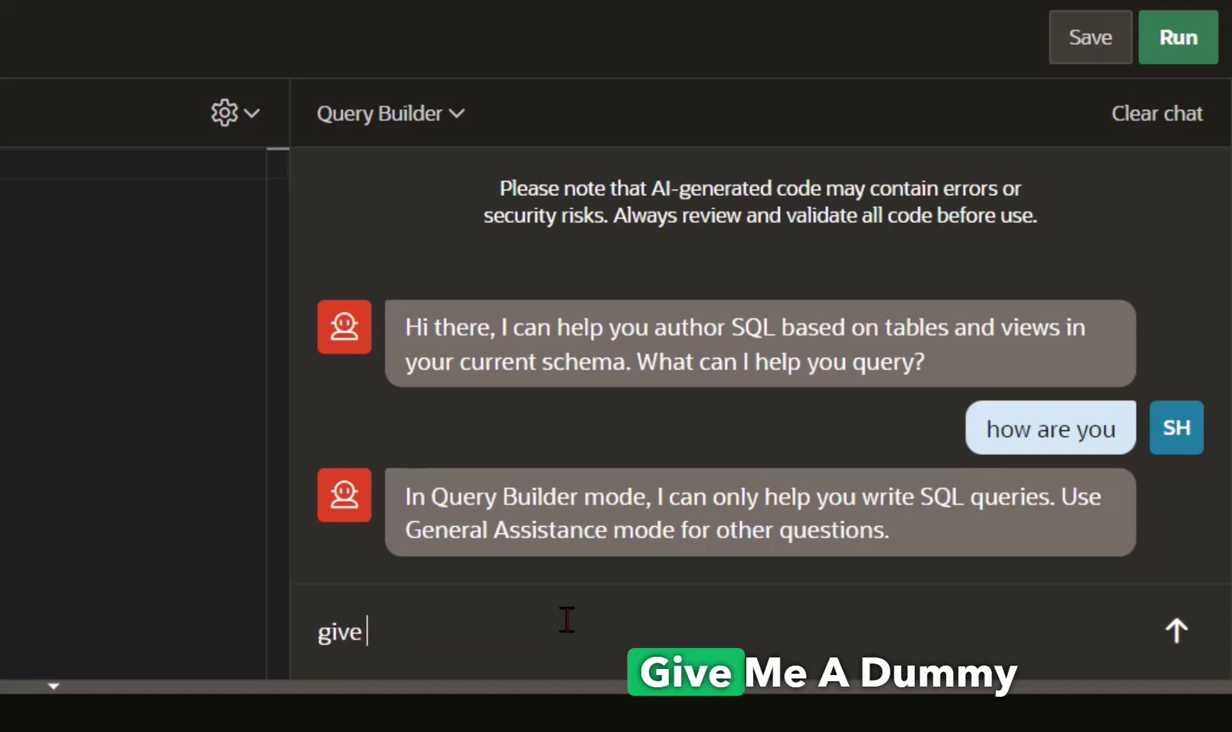
text(a dummy sql with the curren)
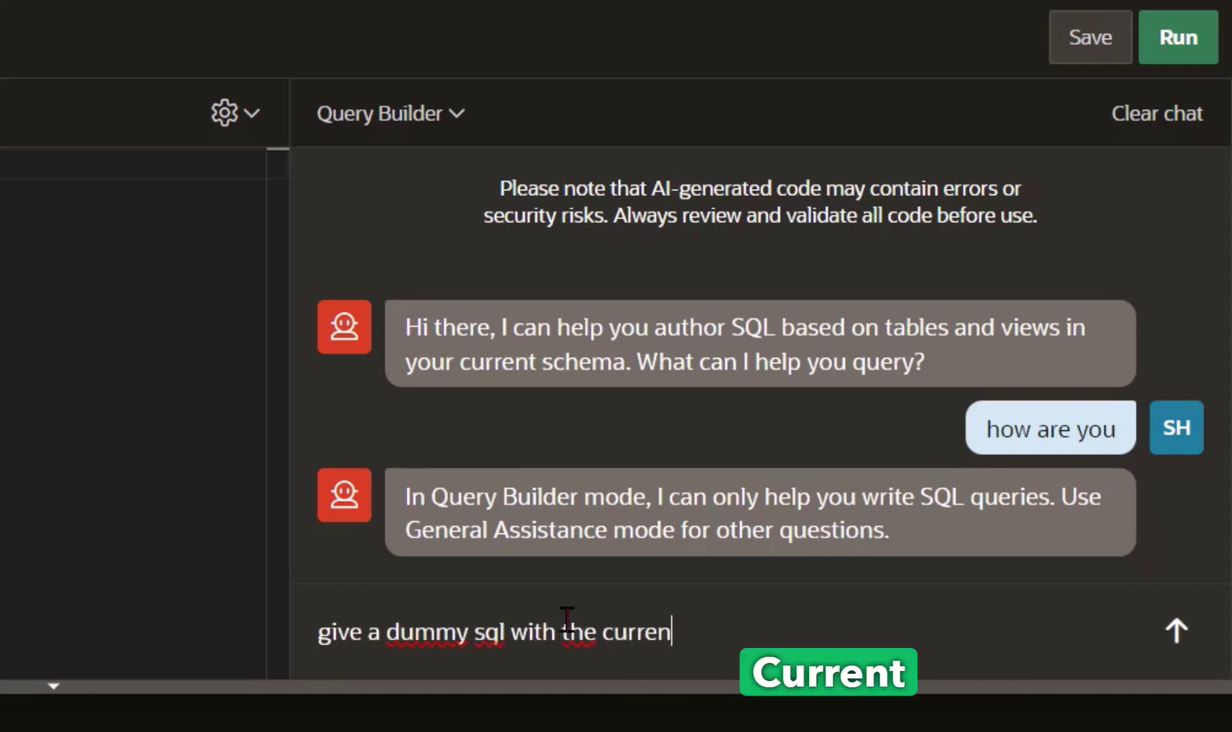
text(t date)
key(Return)
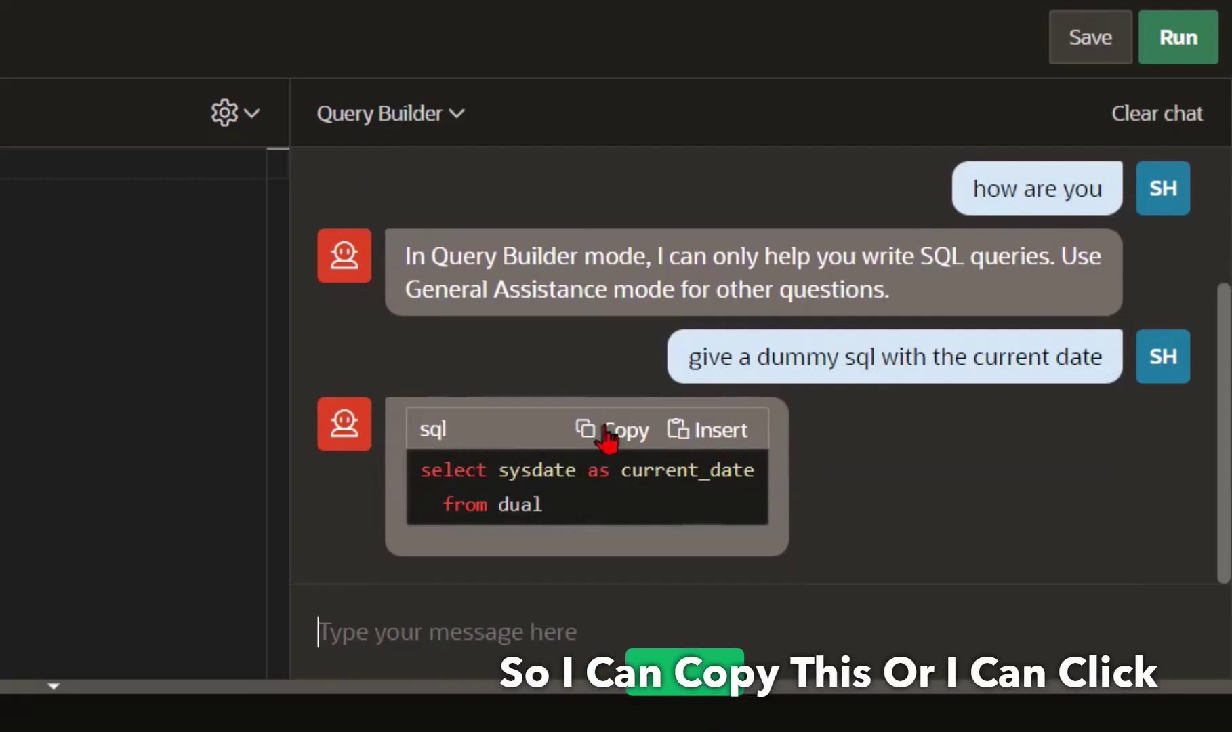
- Insert the assistant's generated sysdate query into the SQL editor and run it
click(745, 434)
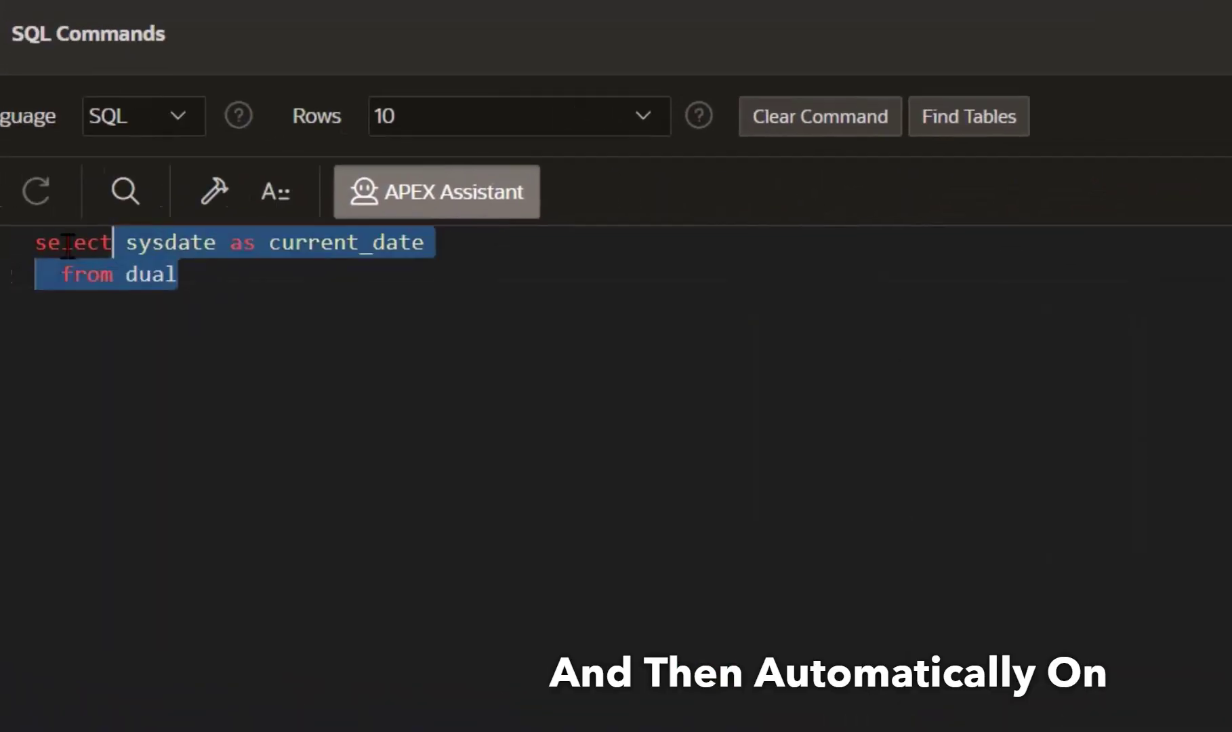
click(173, 274)
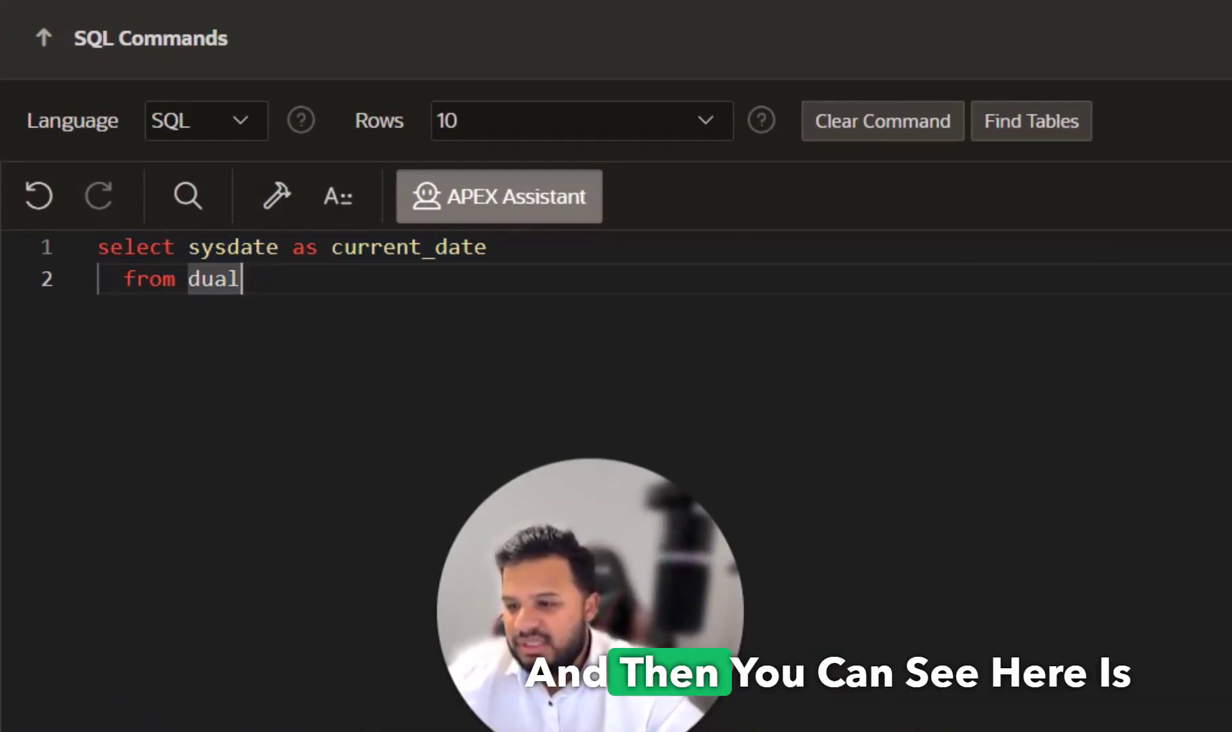
key(ctrl+Return)
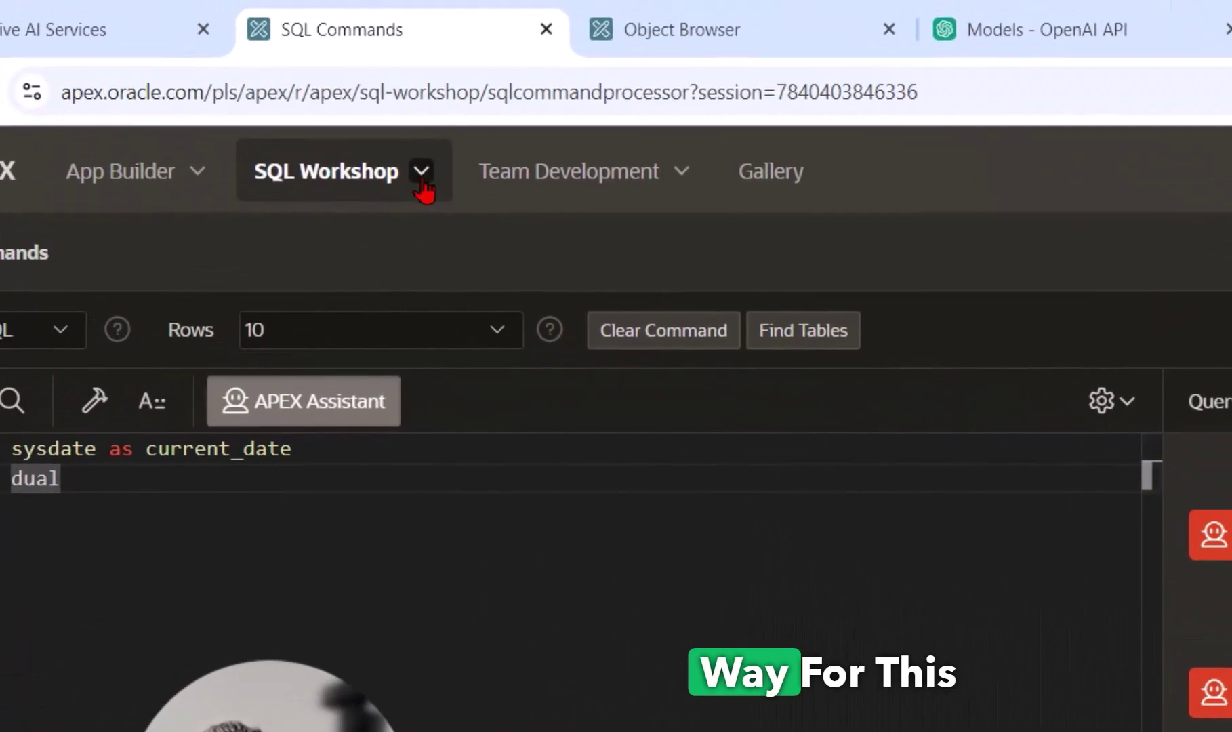
- Open a second SQL Commands page in a new browser tab and paste the prepared PL/SQL block calling the OpenAI chat completions API
click(422, 171)
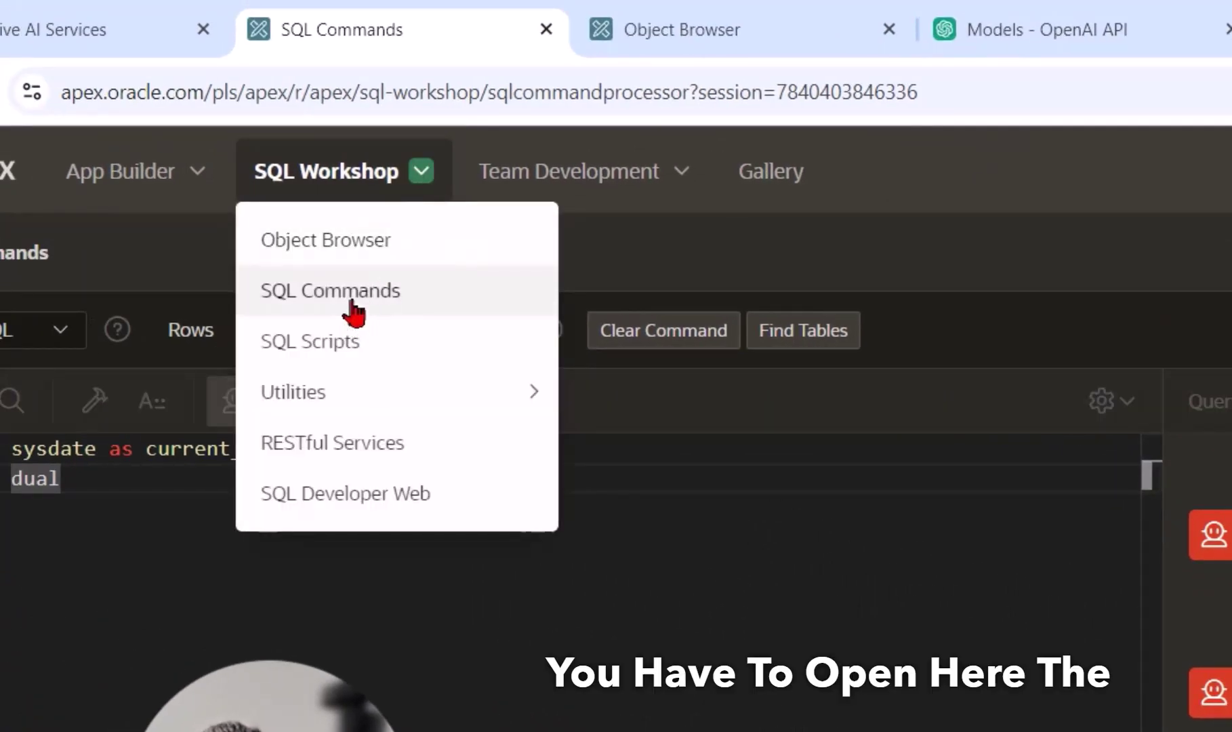
middle_click(369, 295)
click(894, 47)
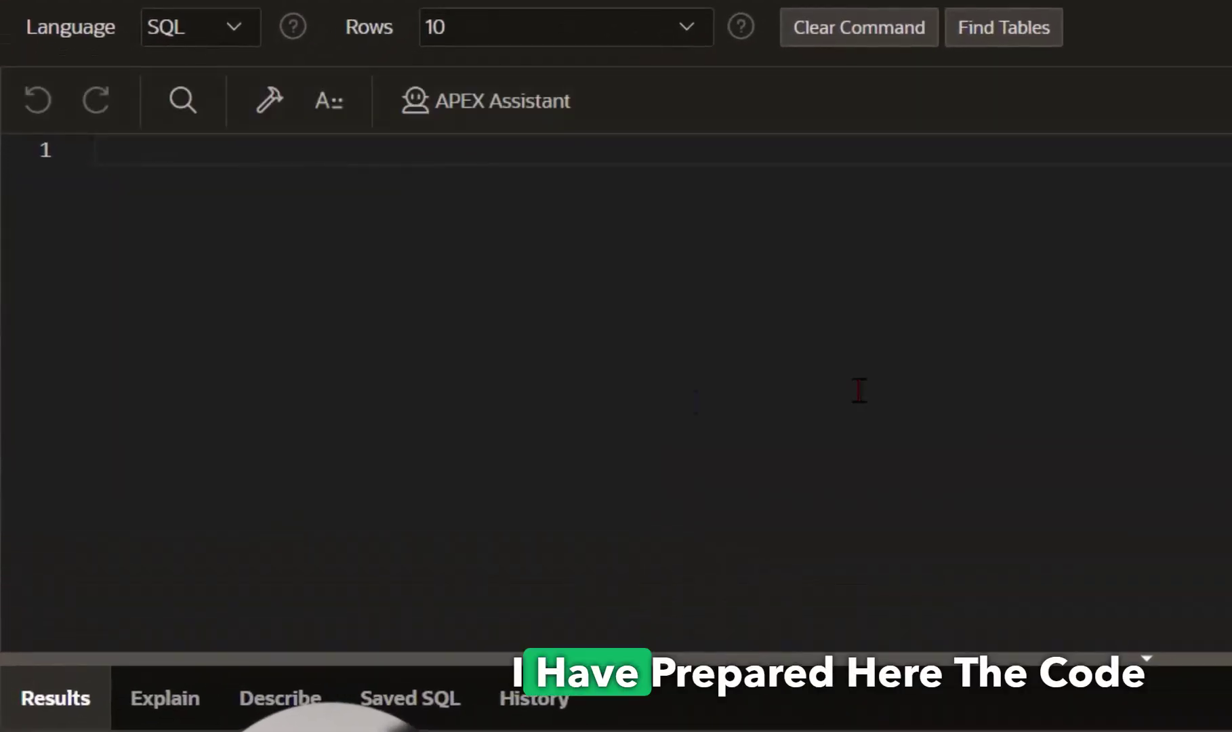
click(297, 299)
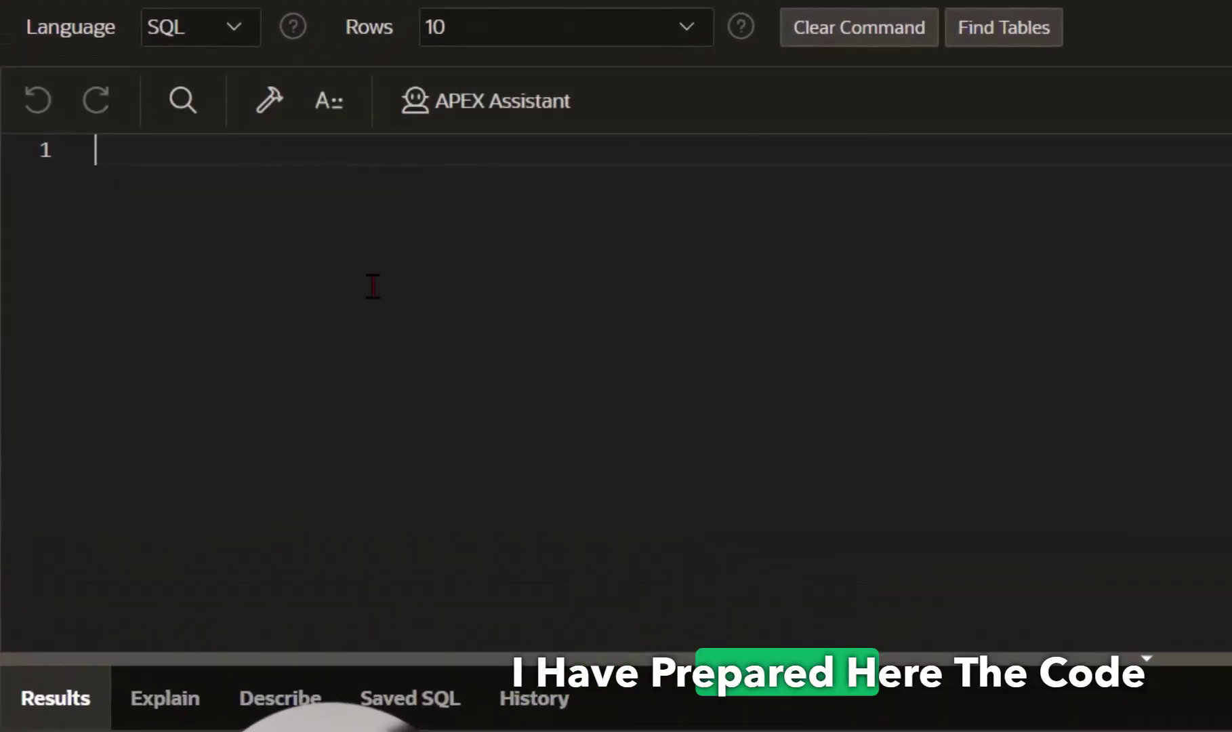
key(ctrl+v)
scroll(459, 335, up, 6)
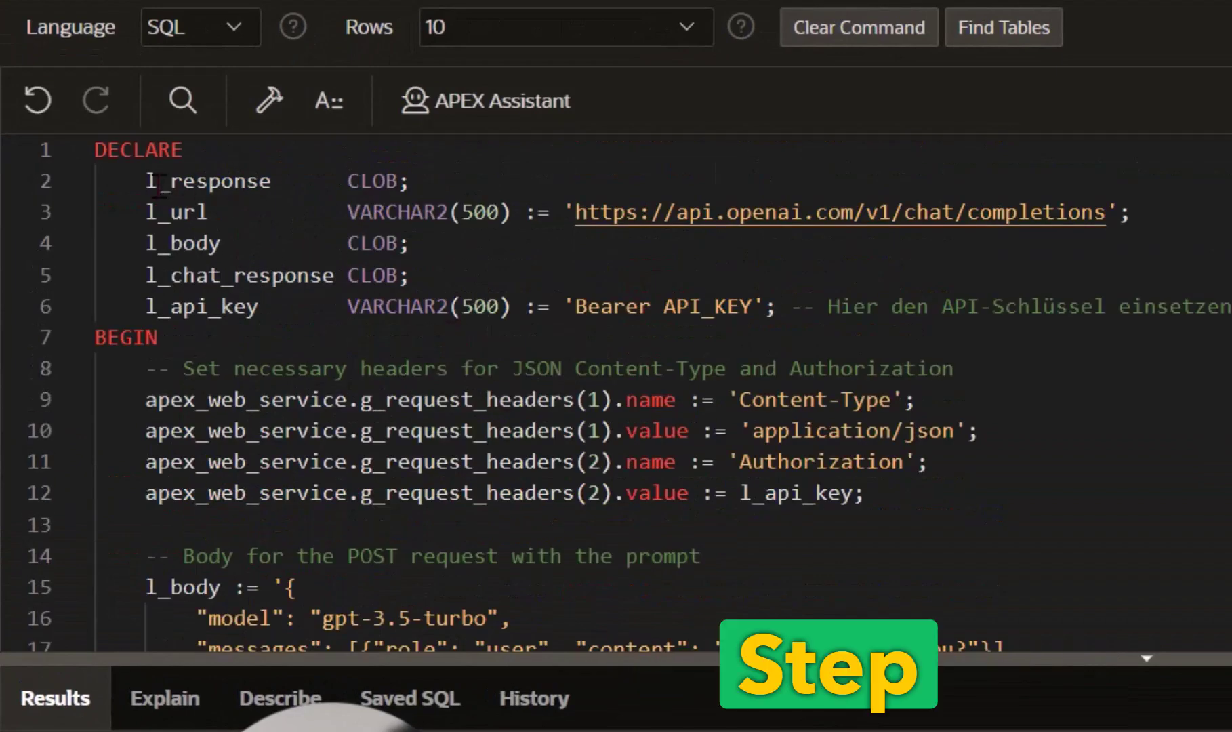
- Review the declared variables and compare the l_url endpoint with the base URL of the OpenAI generative AI service
drag(134, 181, 427, 278)
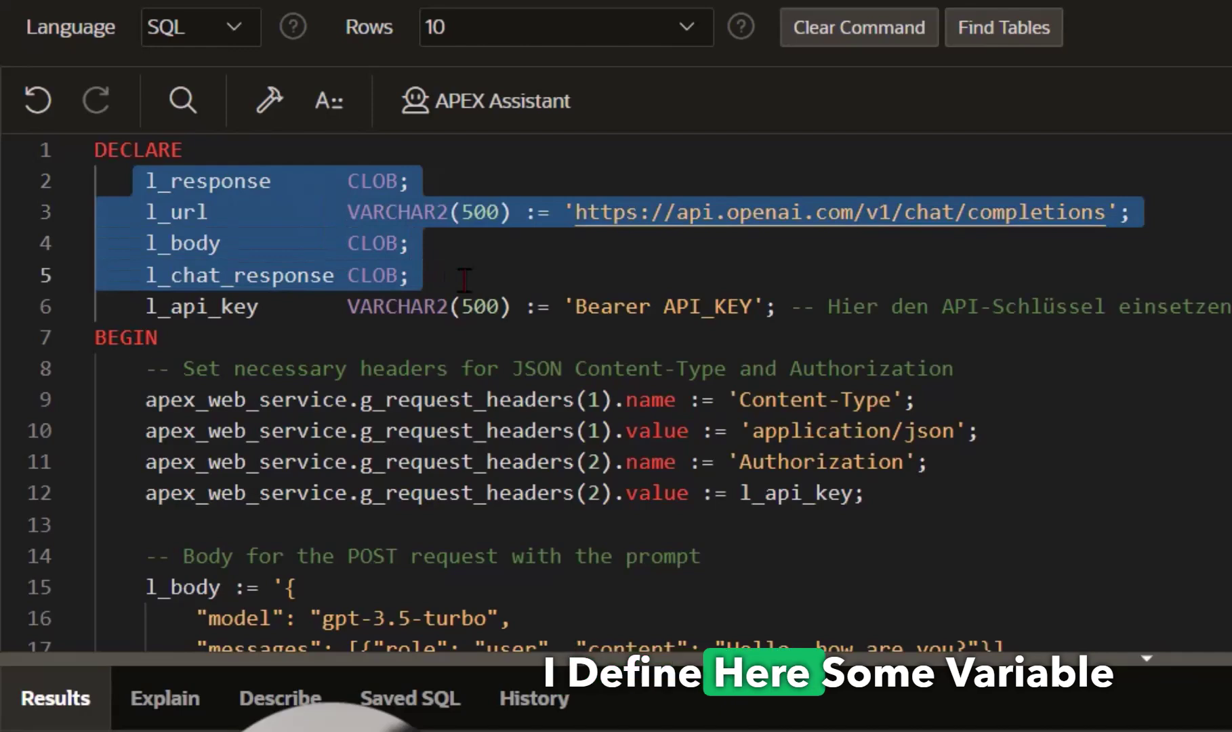
click(628, 237)
drag(575, 212, 1074, 220)
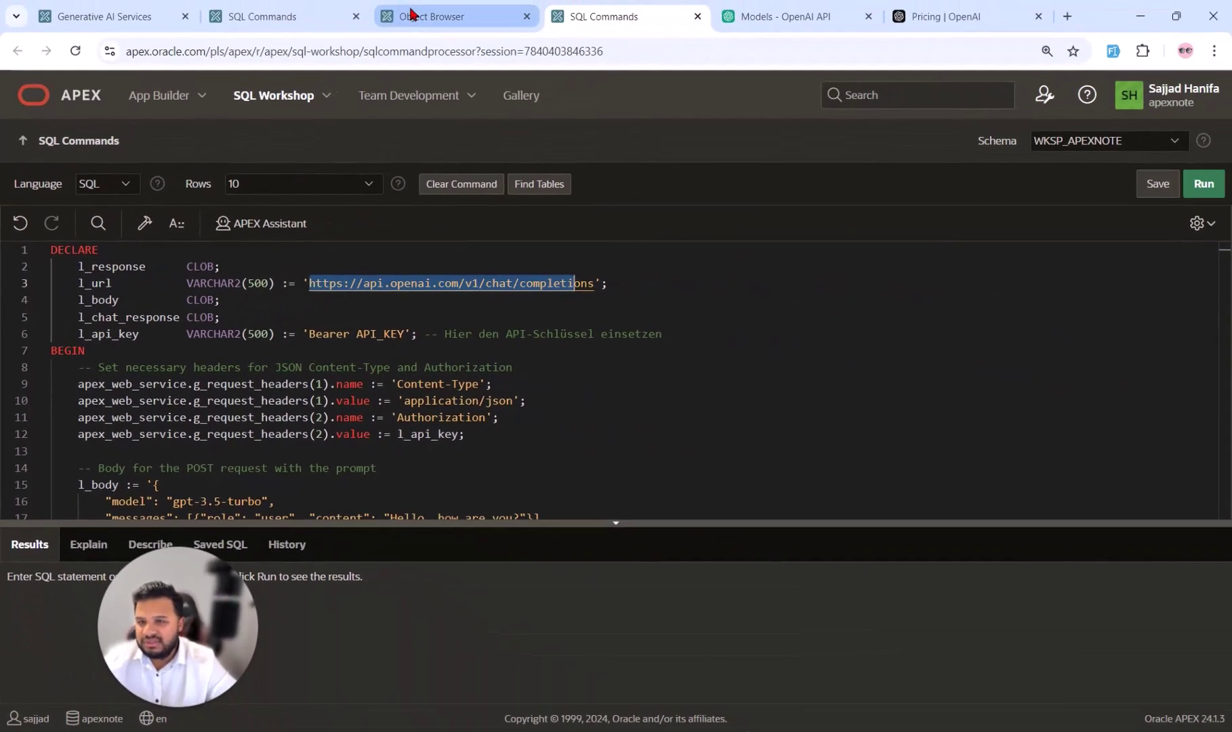
click(448, 17)
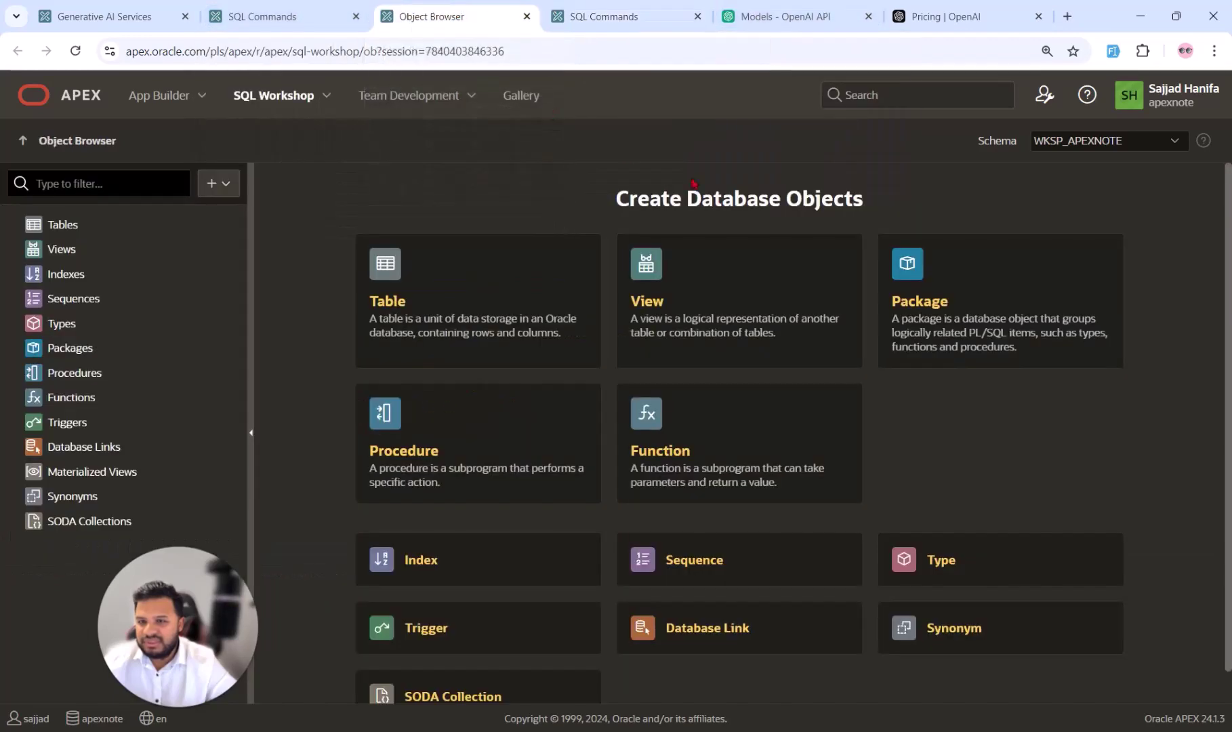
click(102, 17)
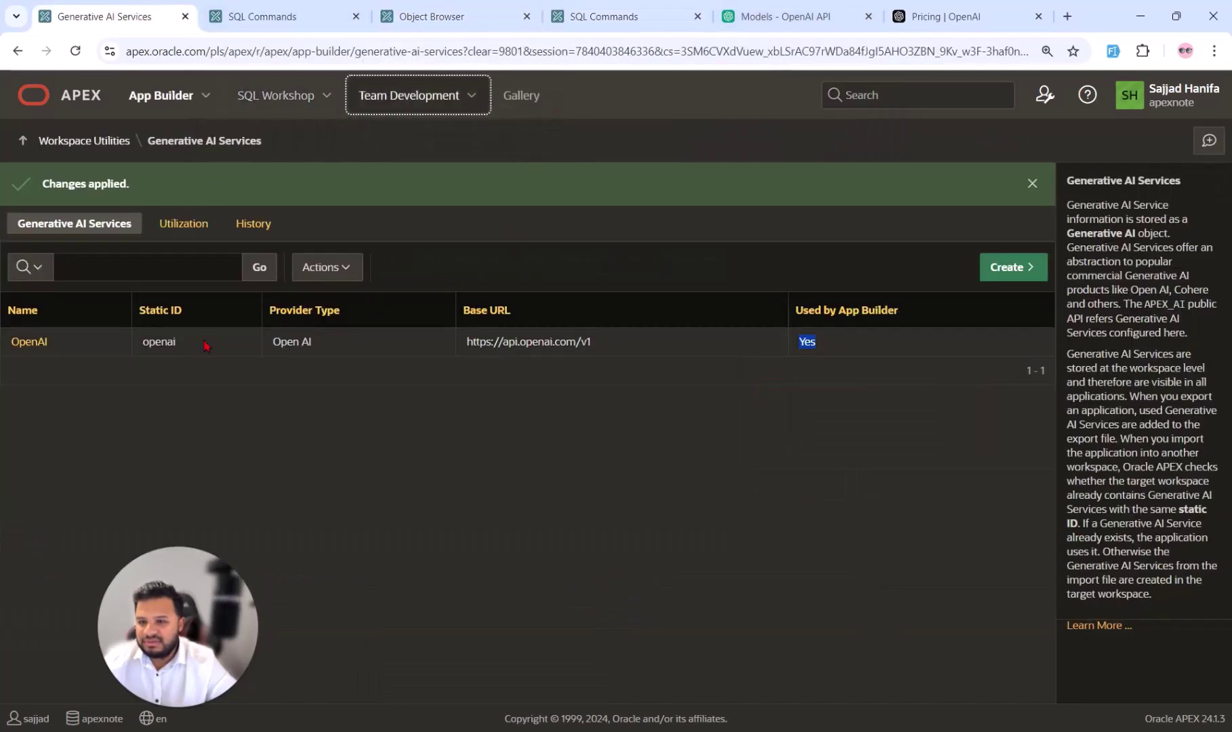
click(34, 343)
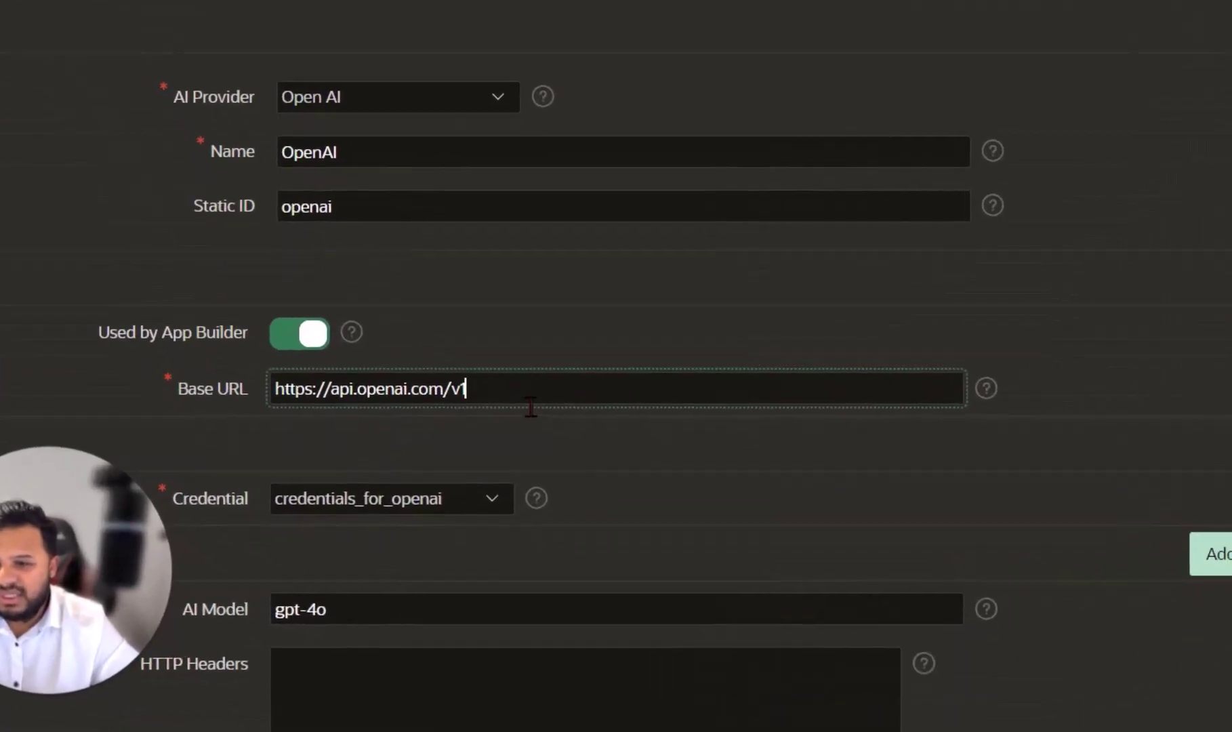
drag(499, 490, 308, 483)
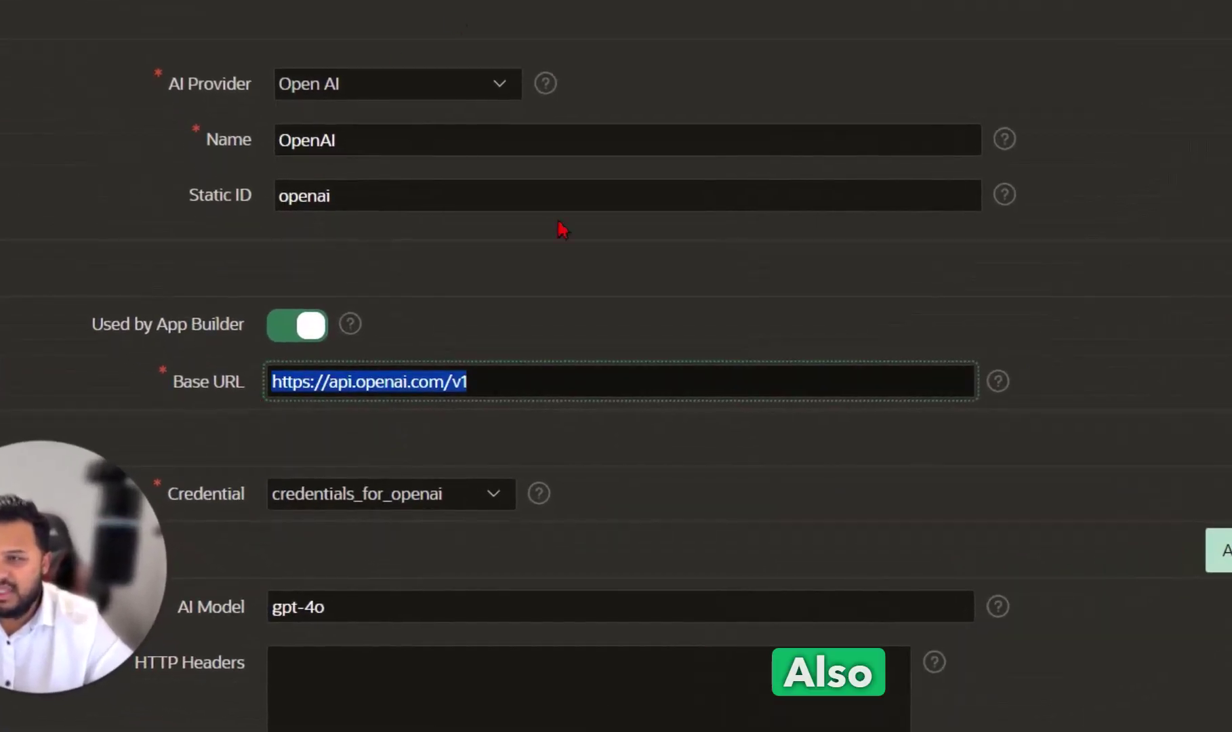
double_click(380, 383)
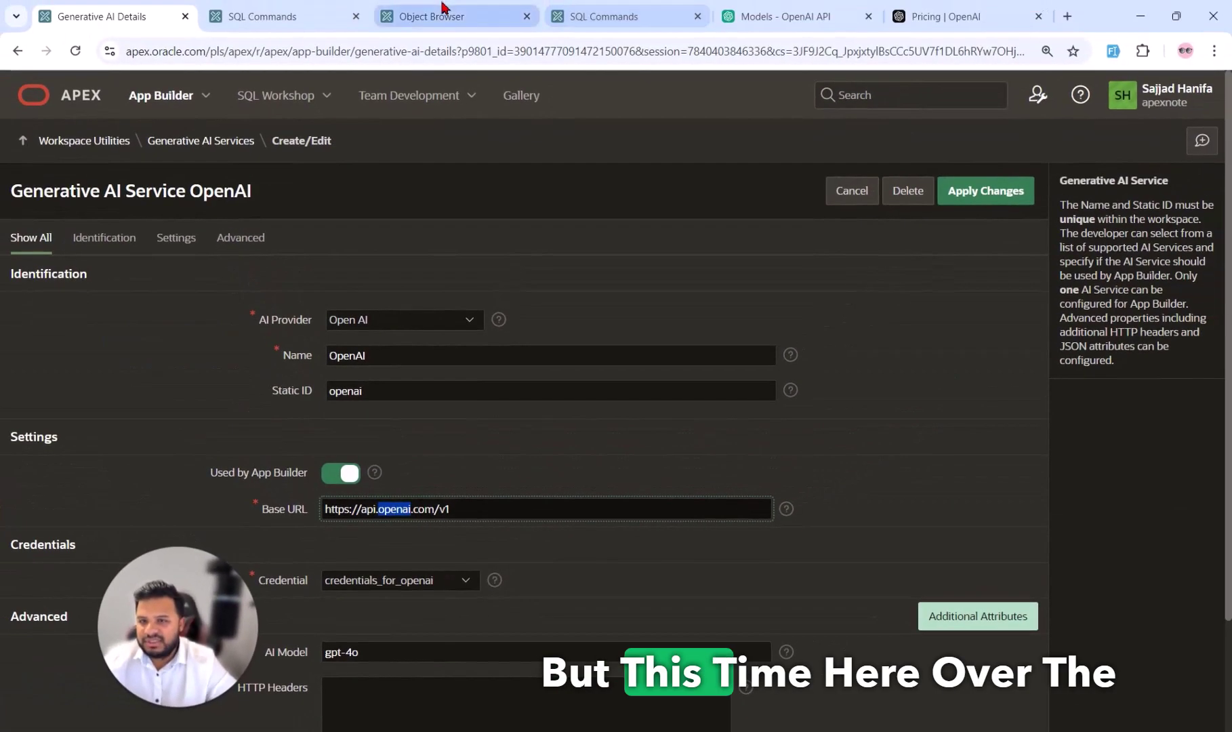
click(433, 16)
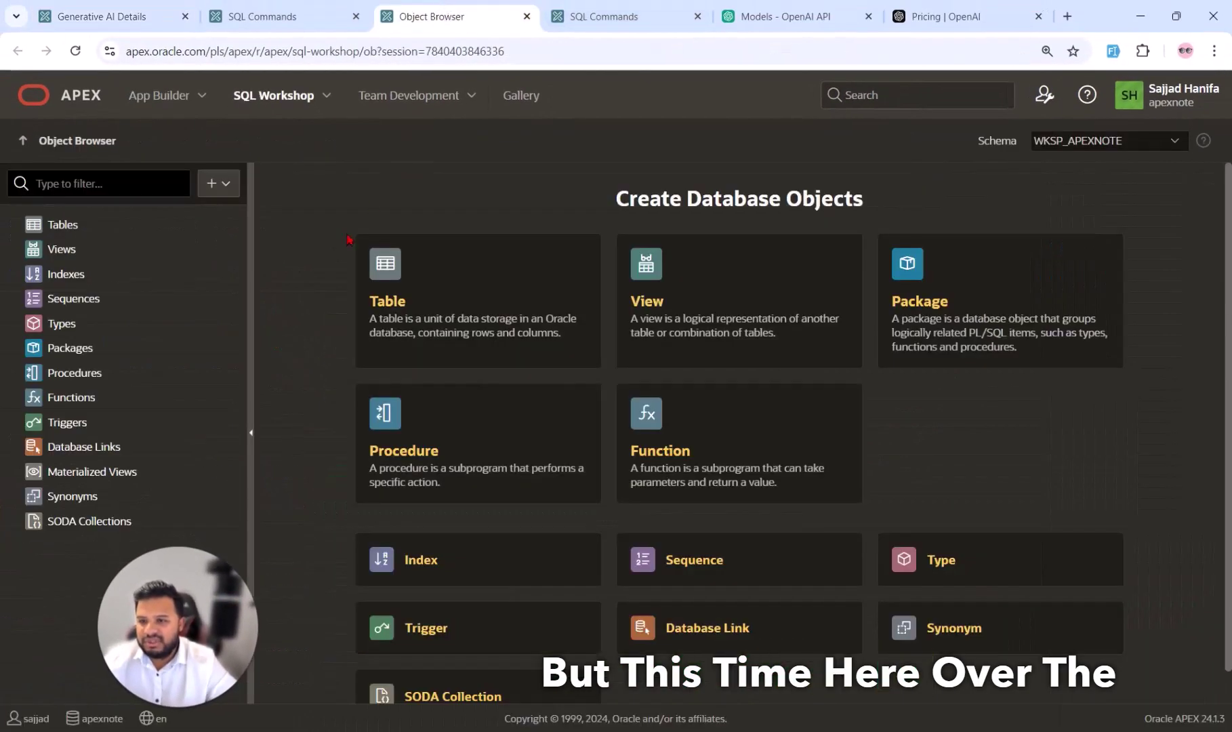
click(651, 10)
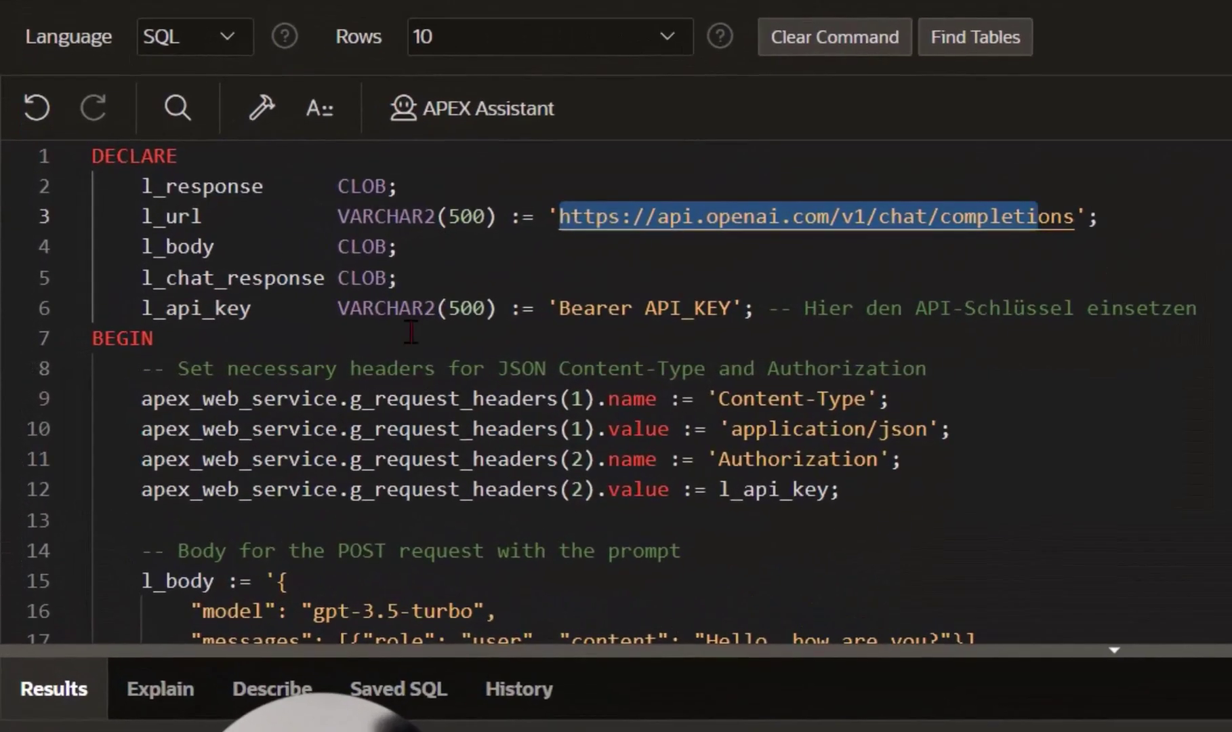
- Examine the API key placeholder, the JSON and authorization headers, and the request body with its prompt in the PL/SQL block
click(488, 250)
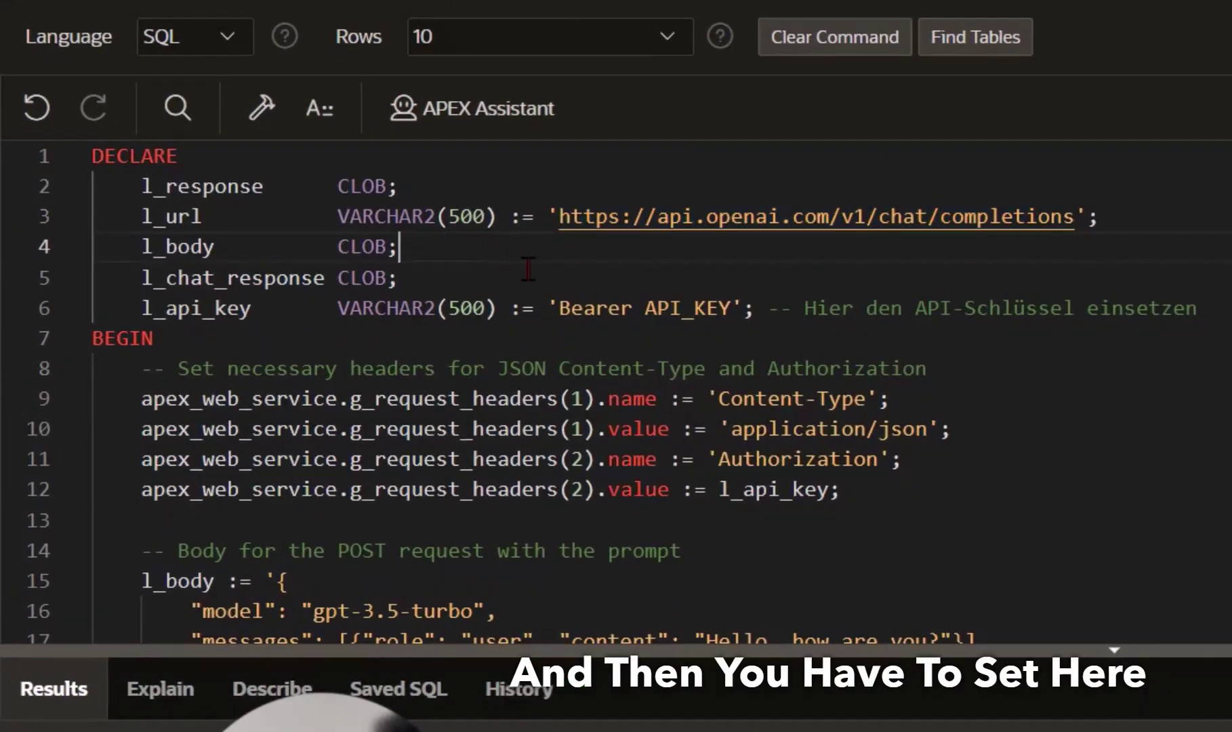
double_click(674, 305)
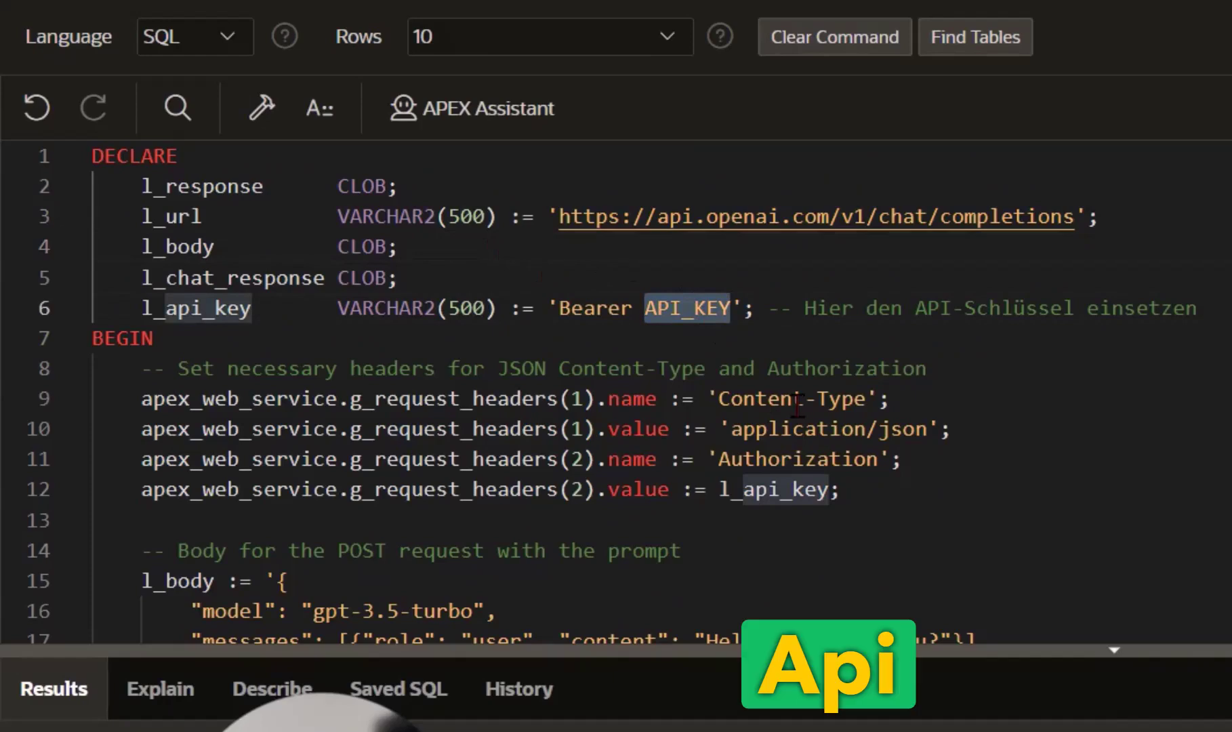
scroll(847, 369, down, 1)
drag(129, 326, 744, 385)
scroll(955, 333, down, 2)
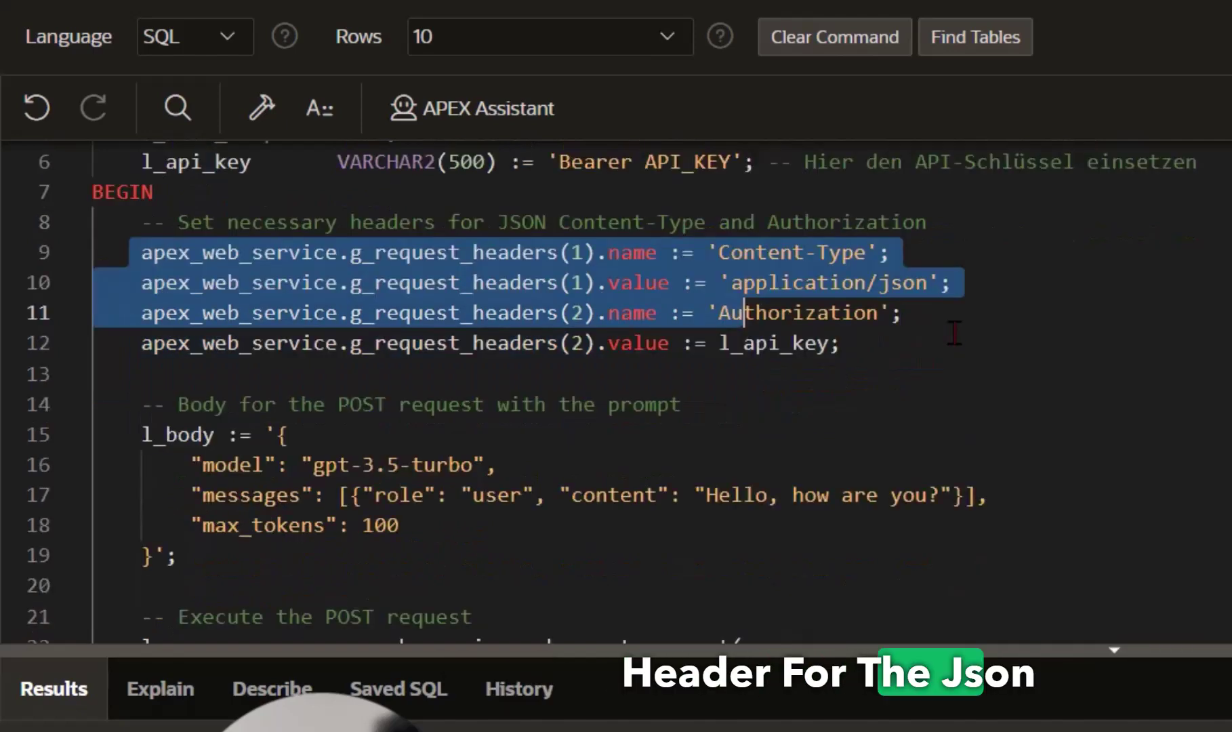
drag(148, 362, 262, 478)
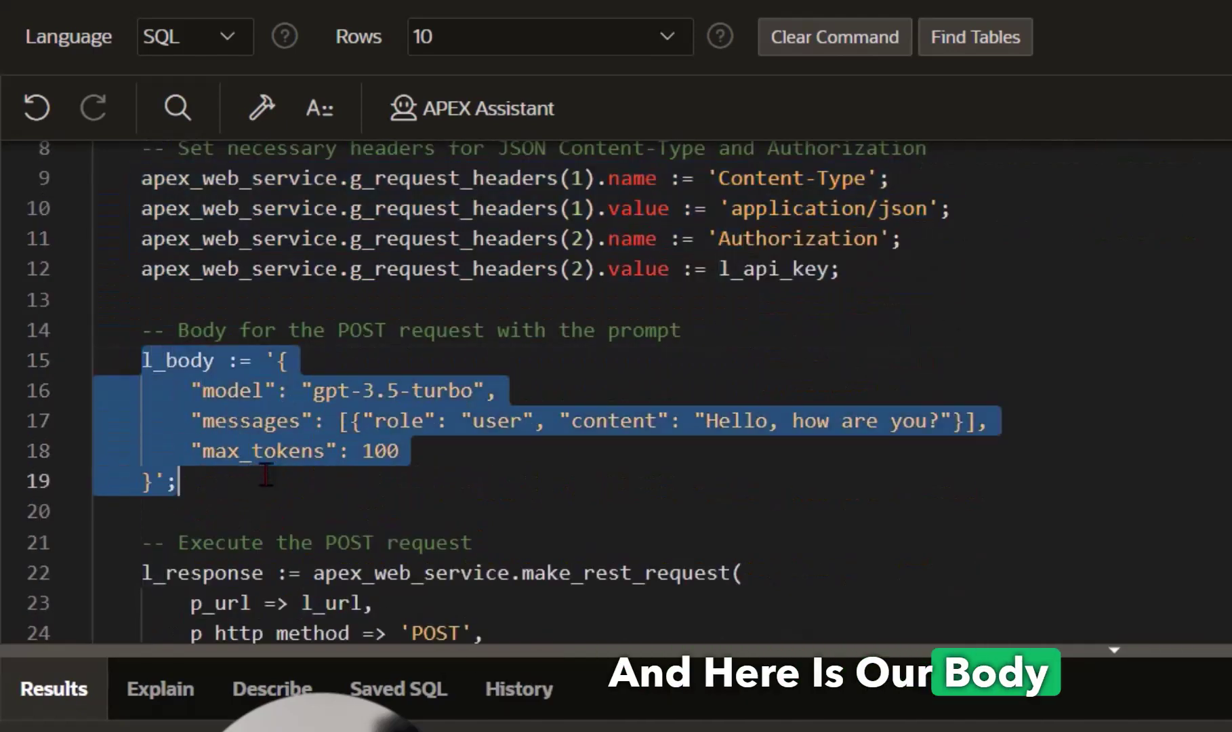
click(702, 403)
drag(706, 426, 936, 427)
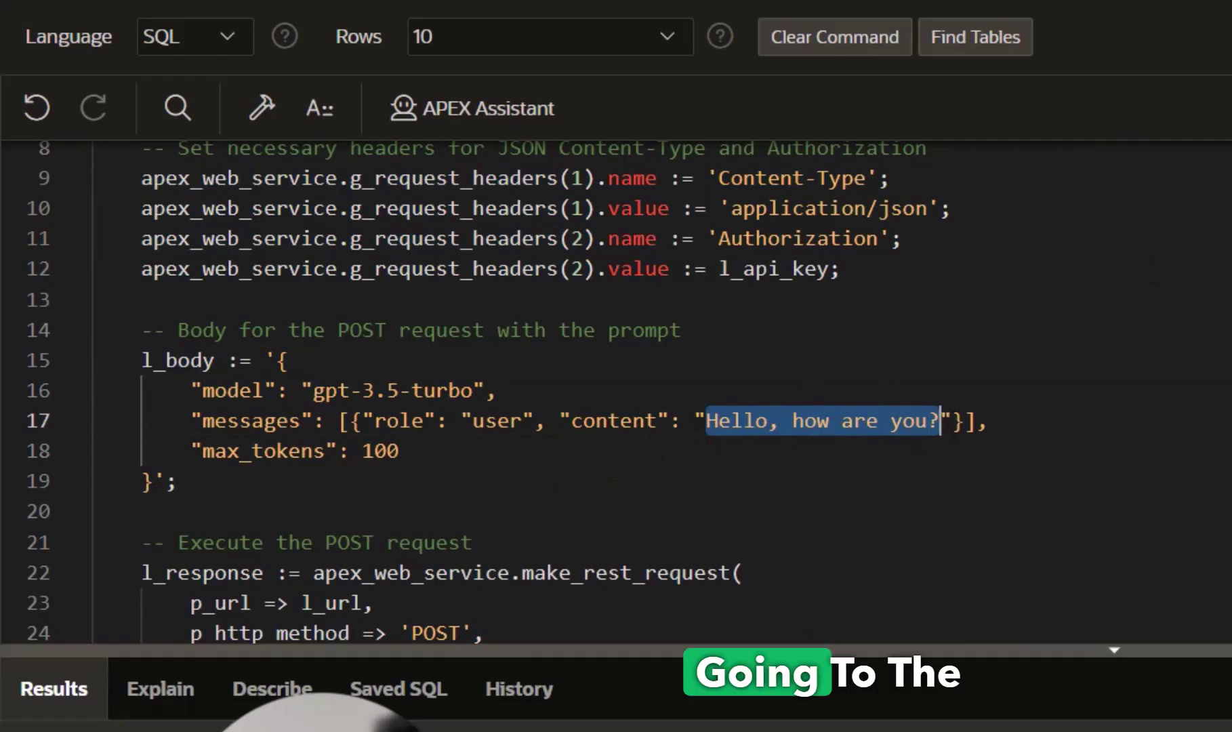
- Examine the make_rest_request POST call, its l_body parameter and the l_response variable that receives the result
scroll(1038, 255, down, 3)
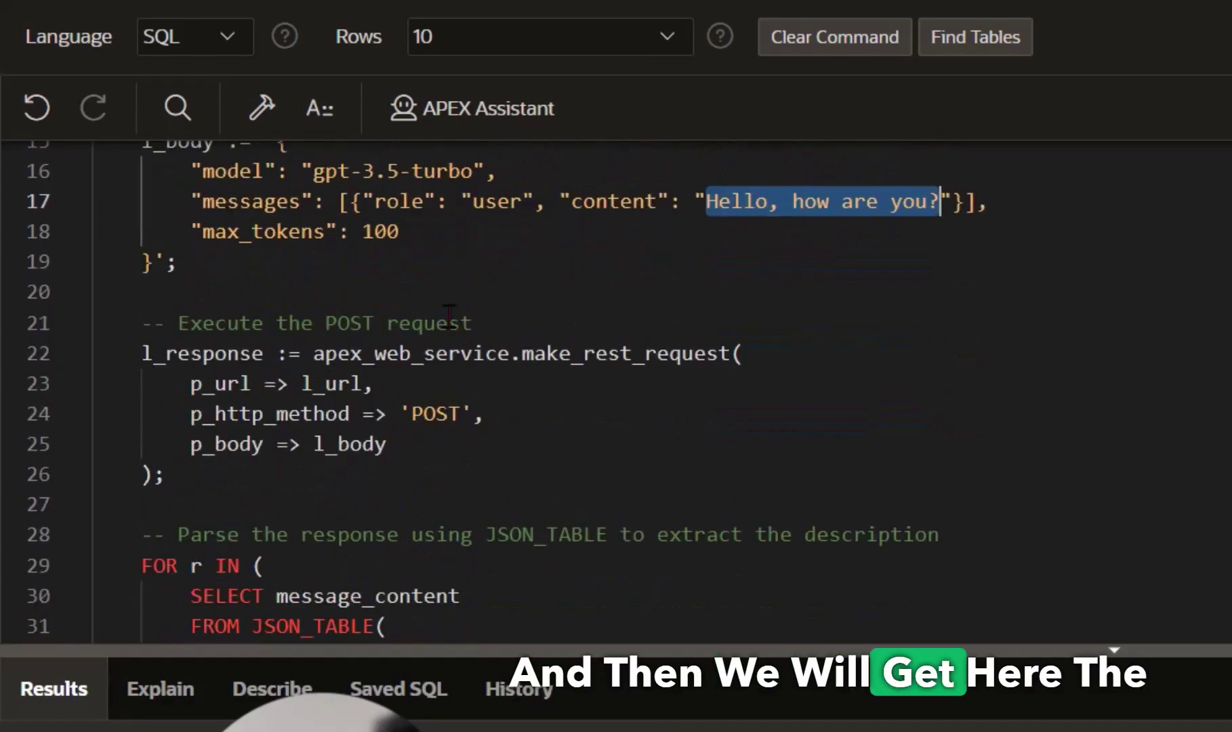
double_click(205, 353)
click(349, 444)
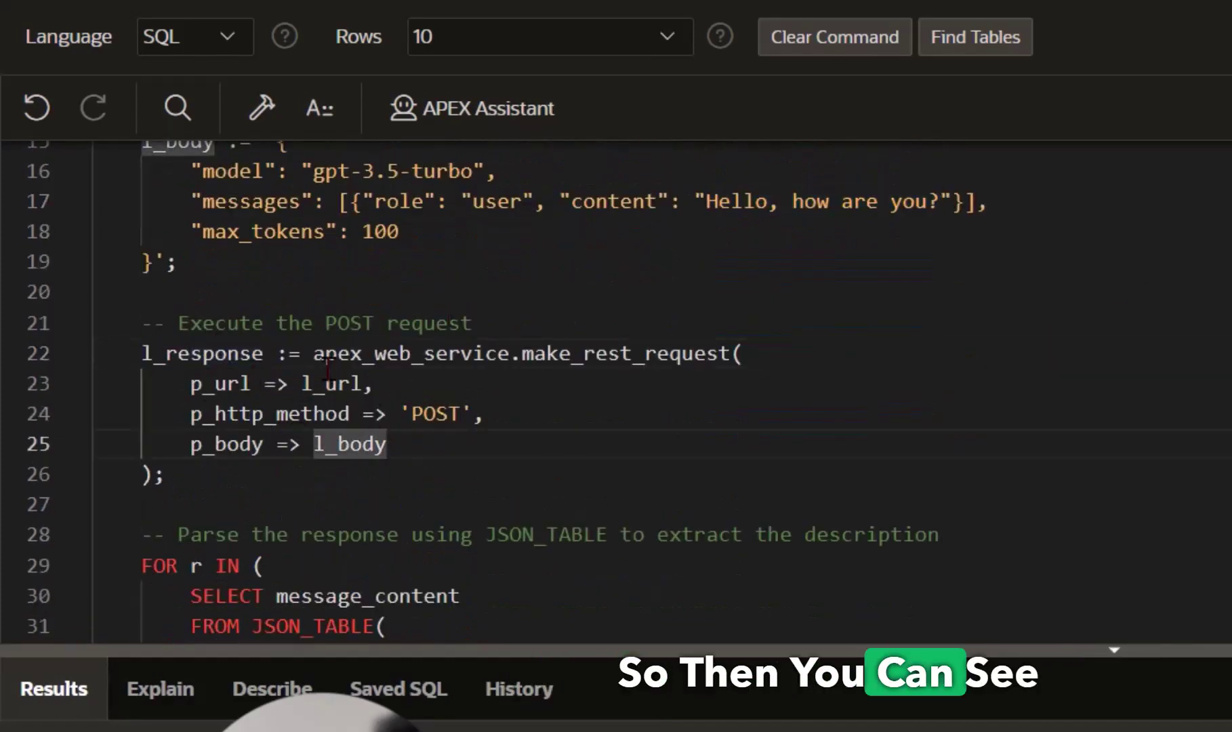
drag(314, 353, 435, 464)
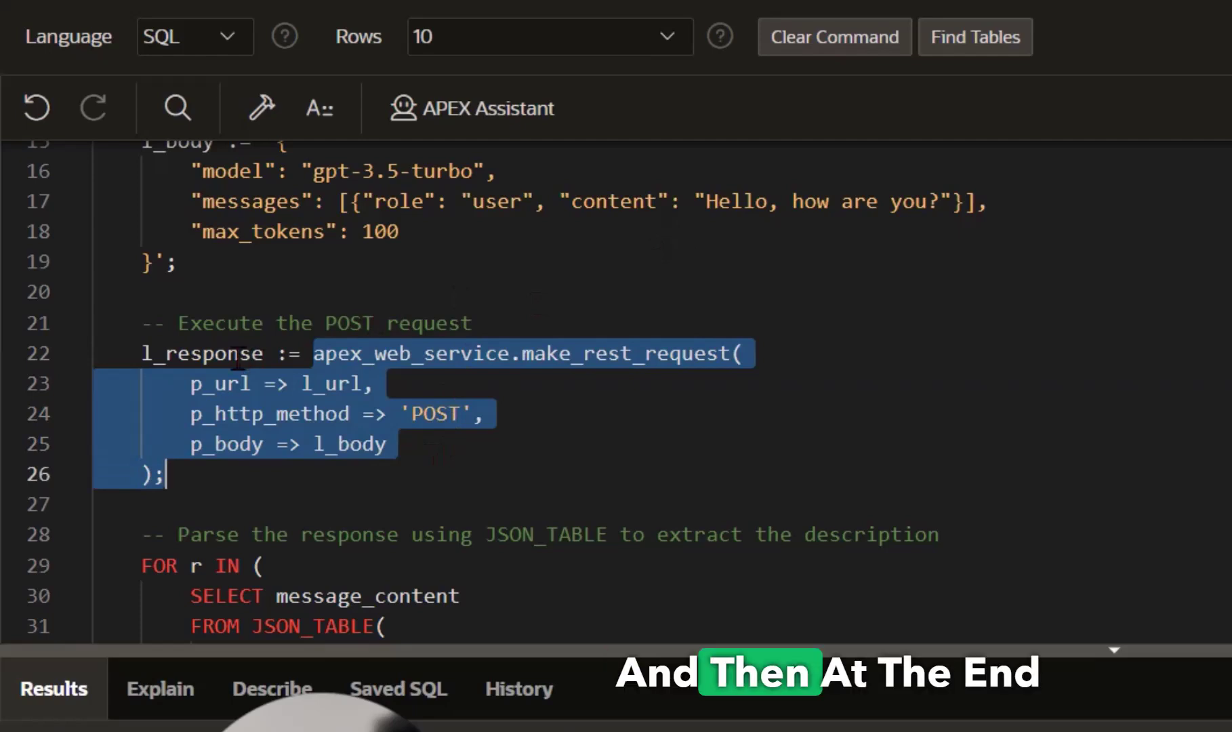
double_click(213, 353)
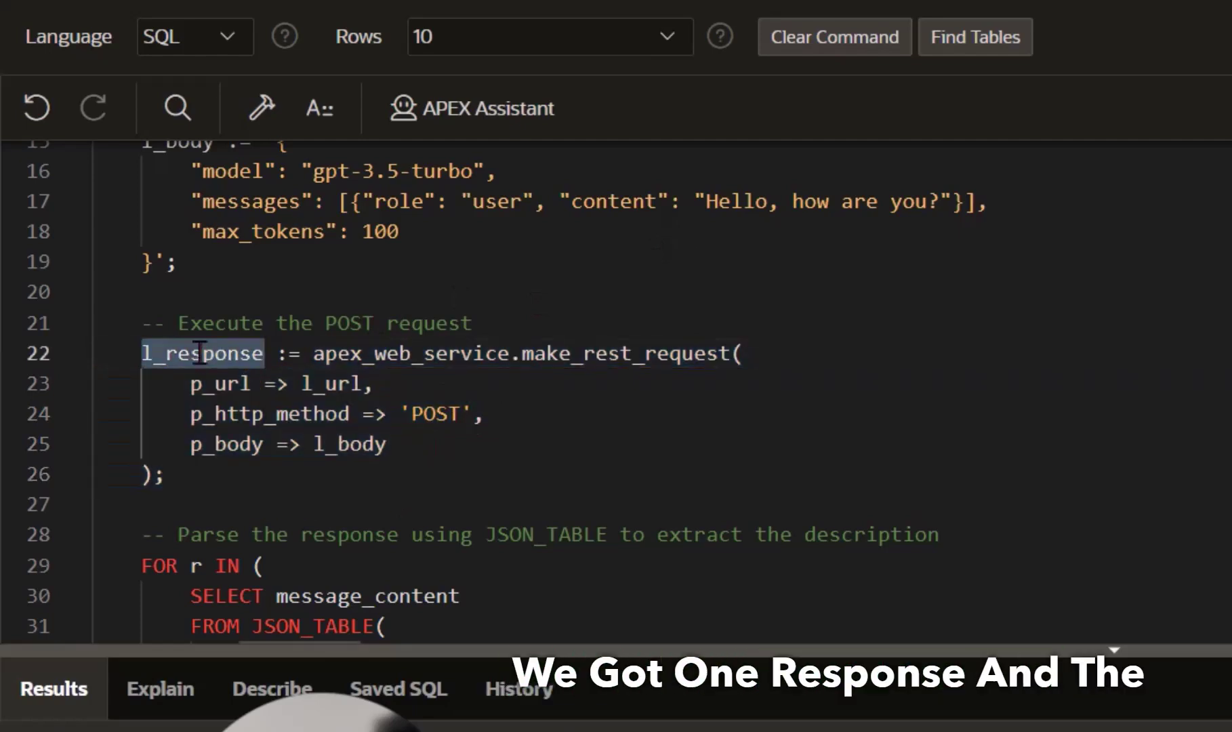
scroll(218, 347, down, 2)
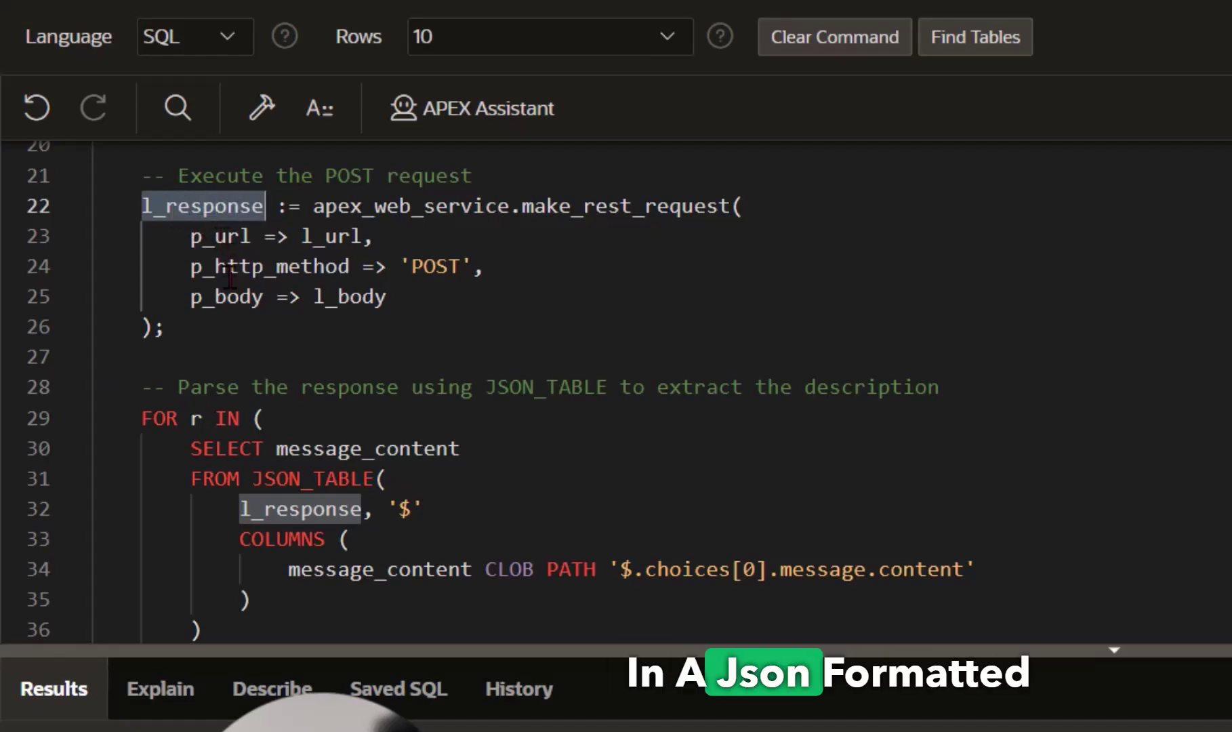
- Review the JSON_TABLE loop that extracts the message content and the DBMS_OUTPUT line that prints l_chat_response
scroll(263, 298, down, 2)
drag(142, 272, 339, 608)
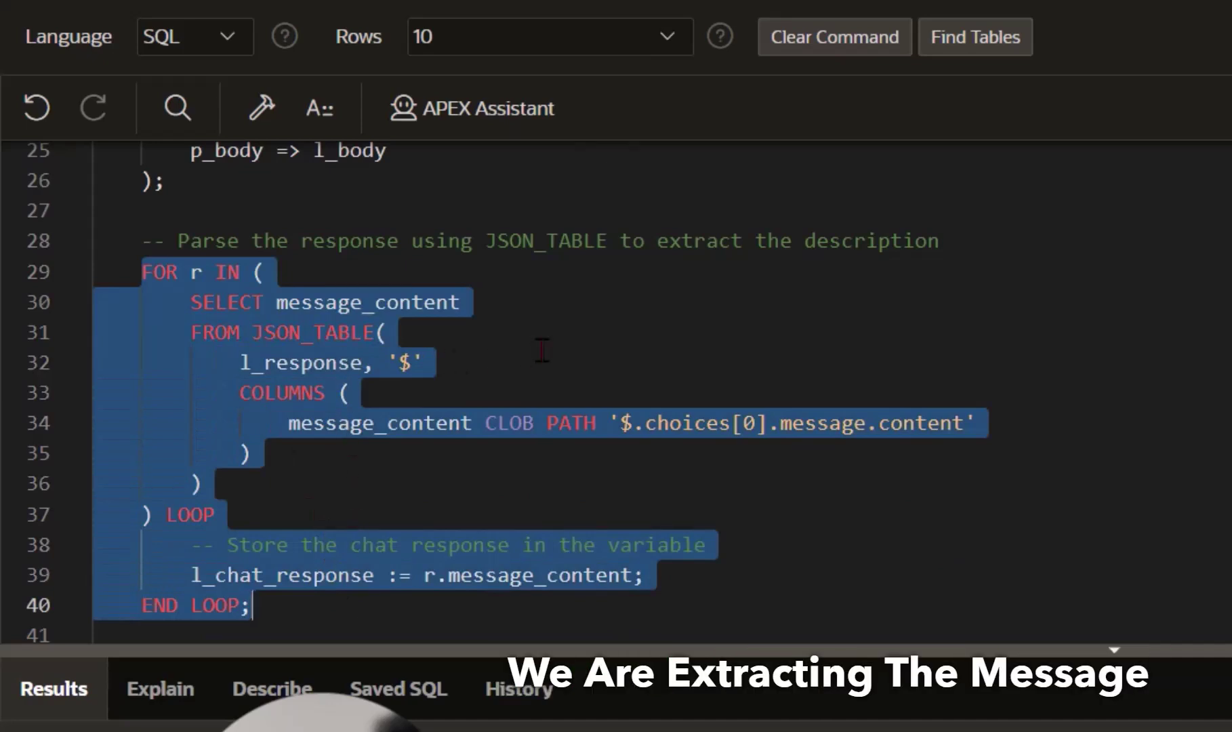
scroll(527, 382, down, 2)
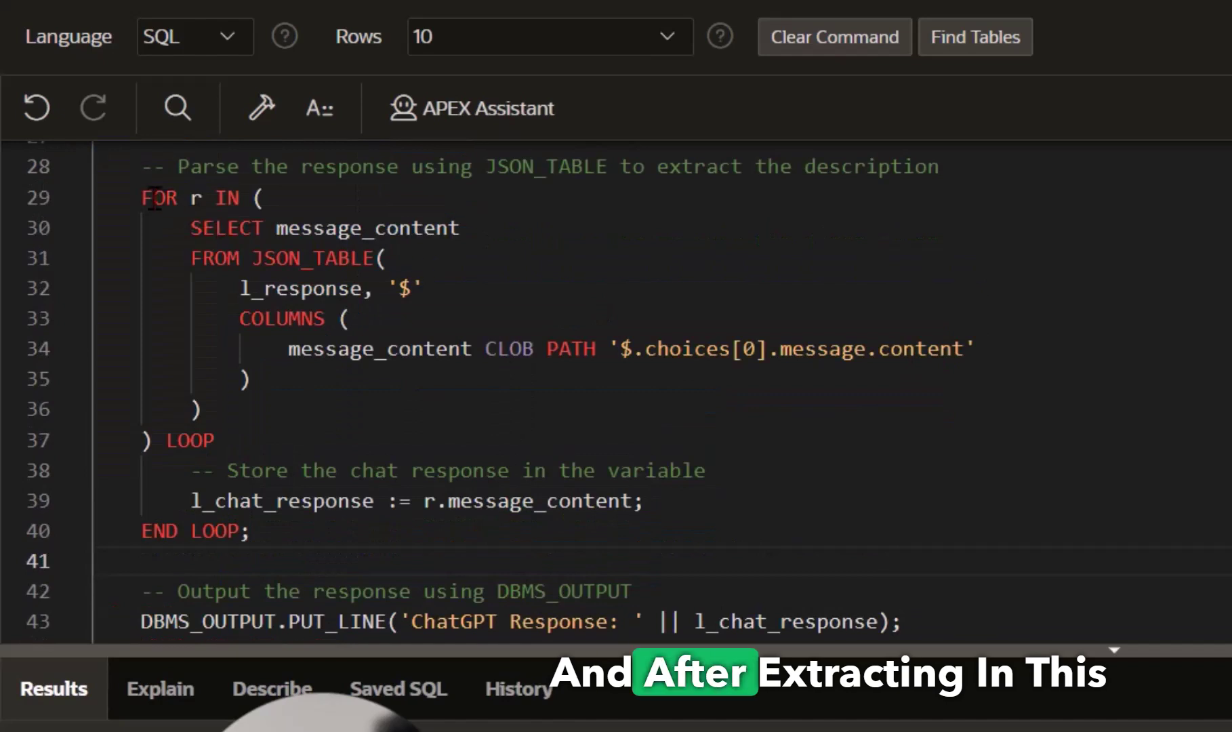
drag(143, 198, 405, 490)
scroll(404, 489, down, 1)
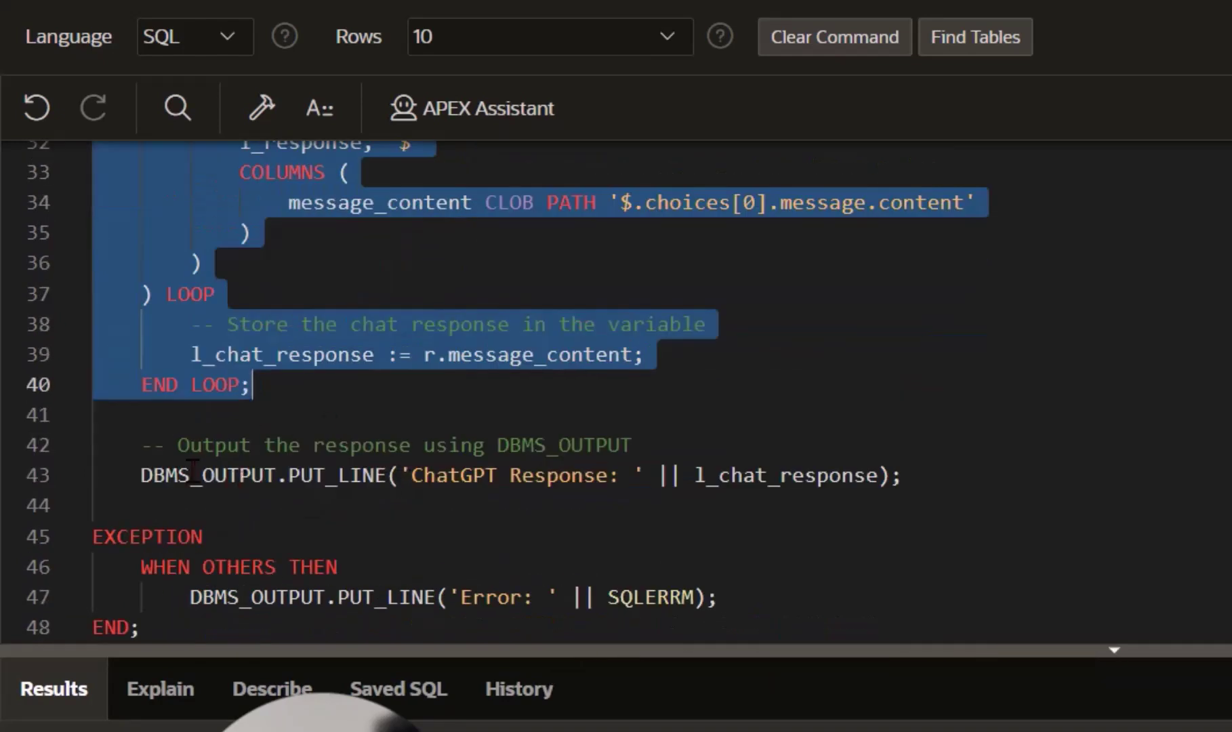
drag(137, 474, 290, 475)
double_click(805, 477)
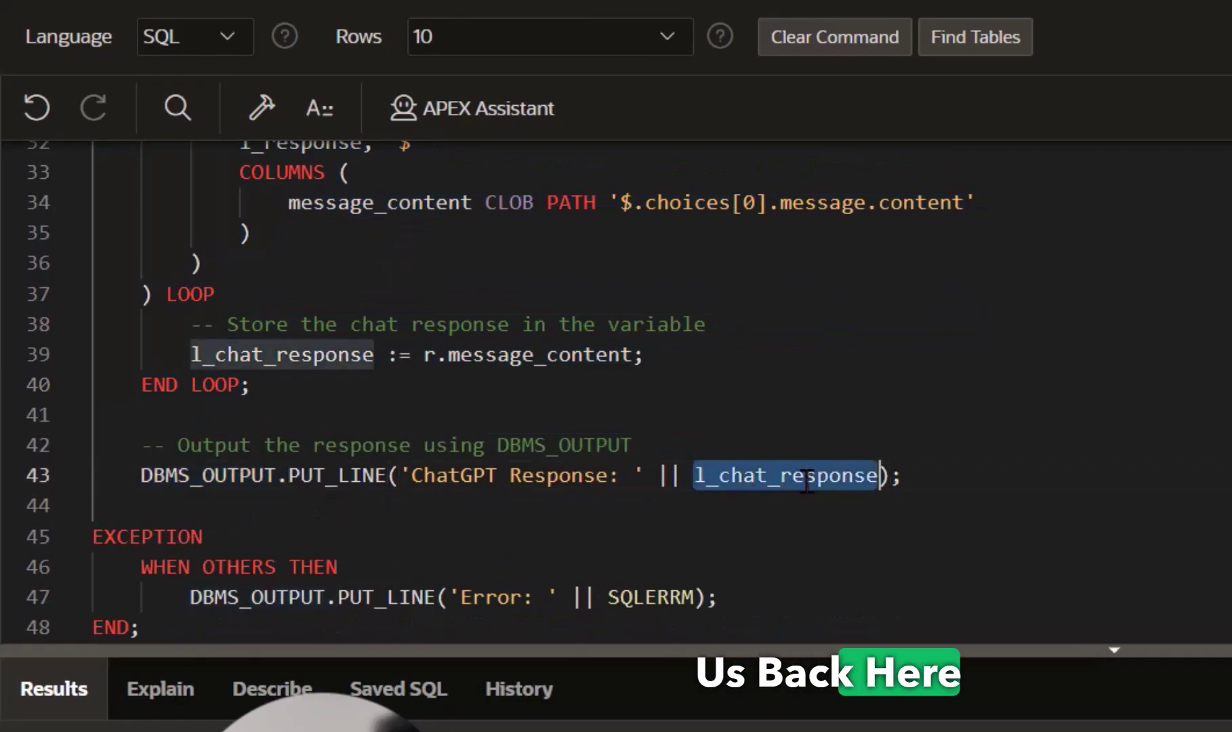
scroll(765, 479, down, 2)
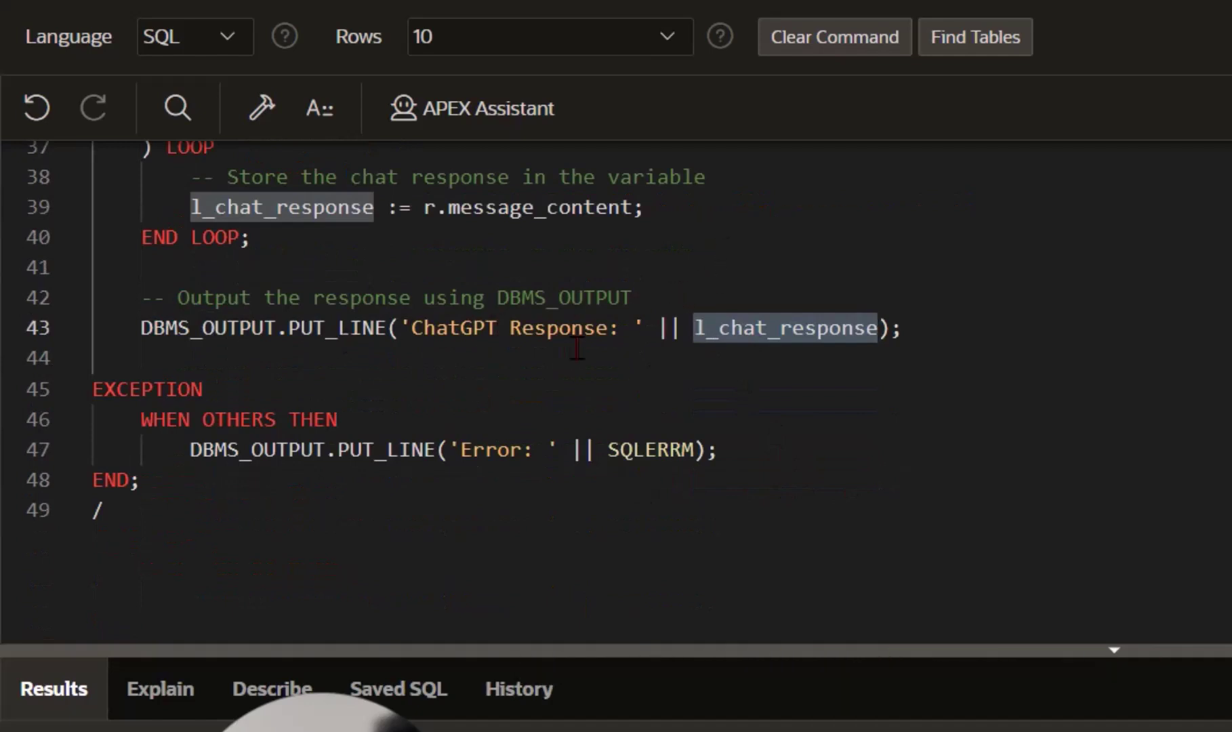
- Replace the API_KEY placeholder in the l_api_key declaration with the OpenAI API key, after the Bearer prefix
click(576, 350)
scroll(591, 405, up, 12)
click(143, 520)
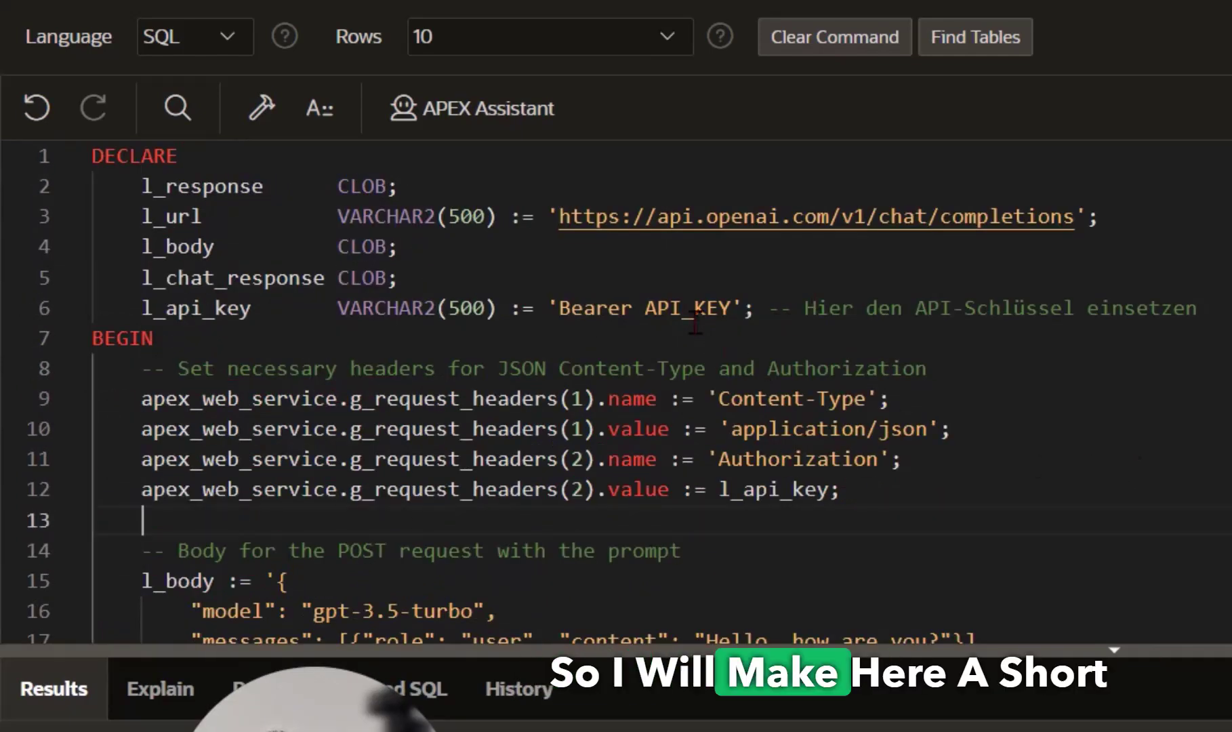
double_click(688, 308)
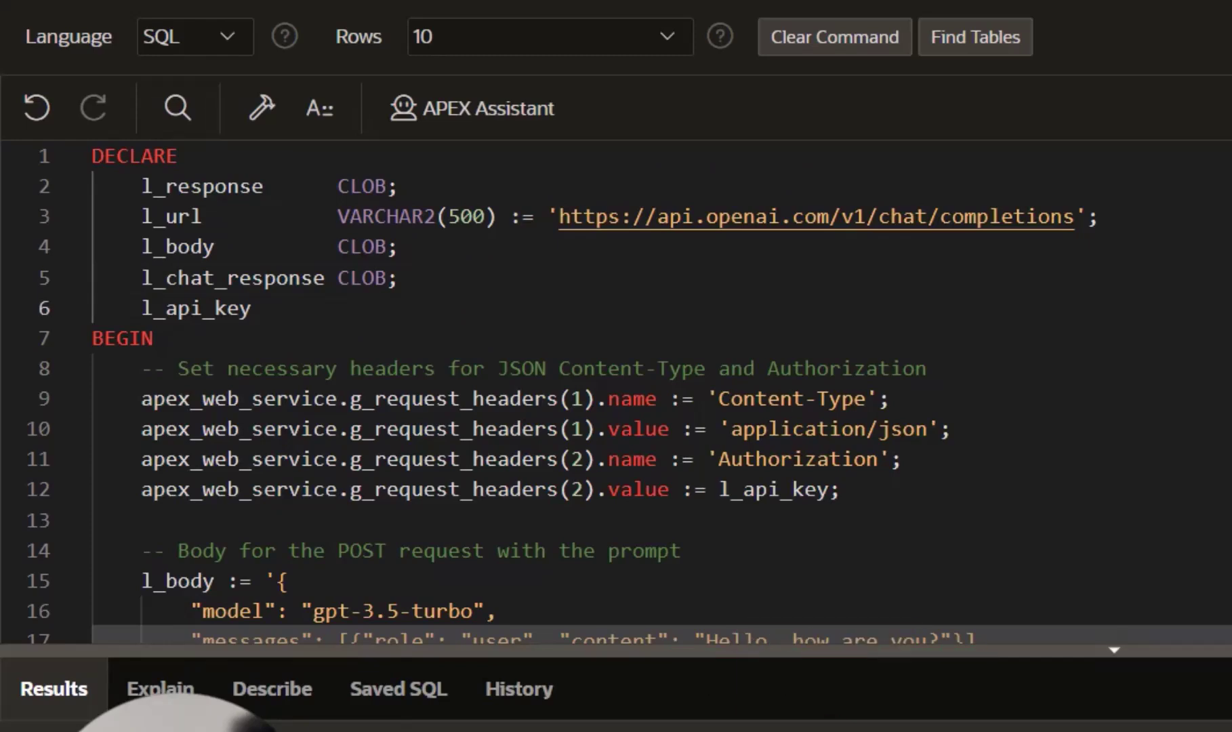
- Run the PL/SQL block with the user message "Hello, how are you?" in the request body and review the ChatGPT response
scroll(820, 407, down, 5)
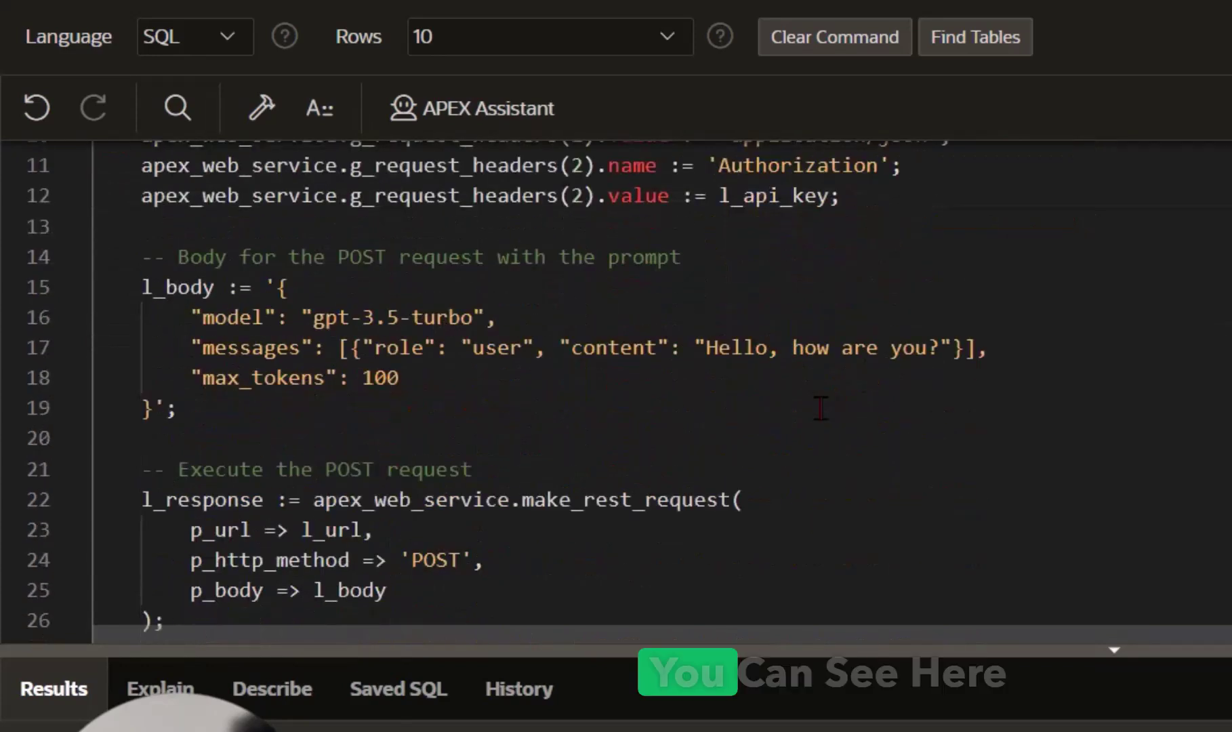
drag(711, 350, 808, 350)
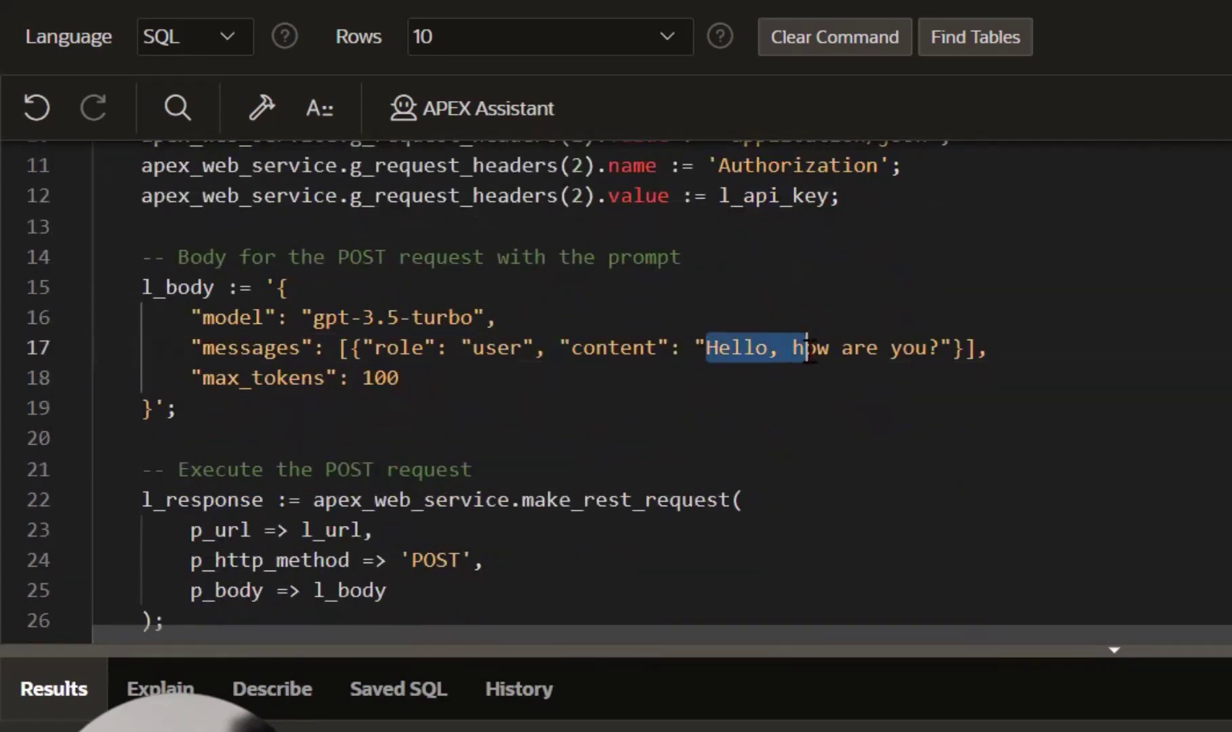
click(988, 351)
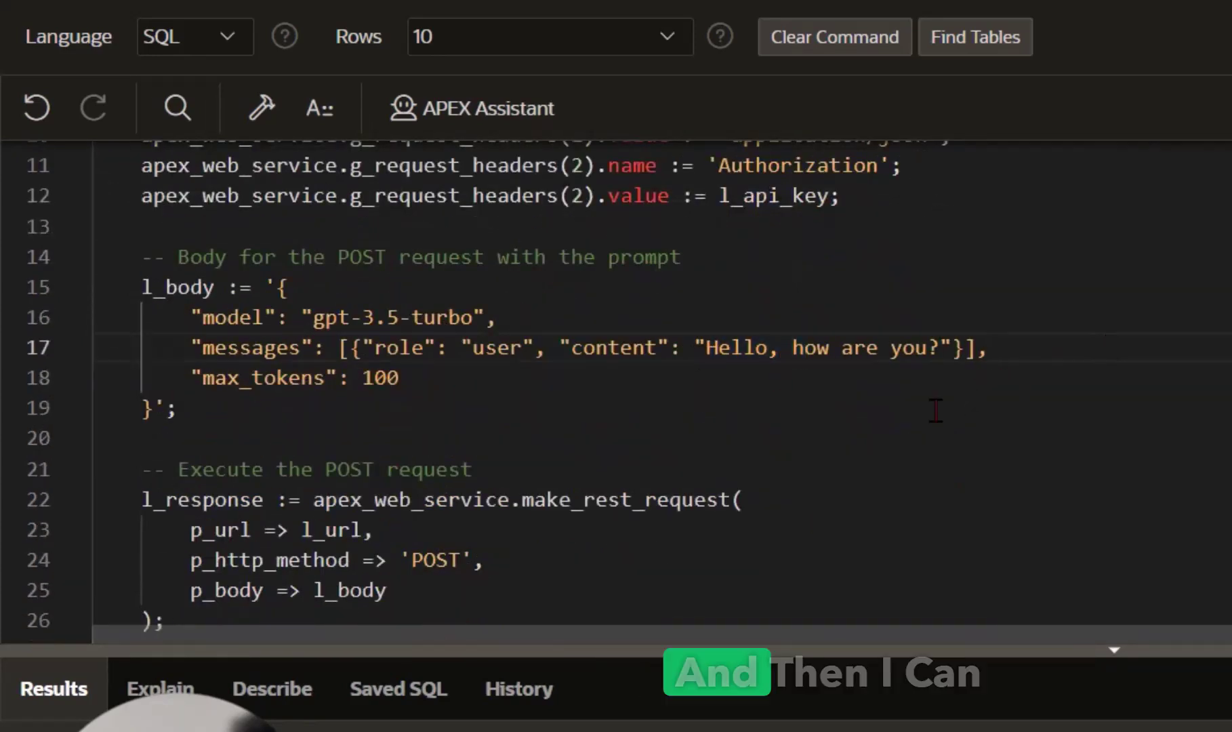
key(ctrl+Return)
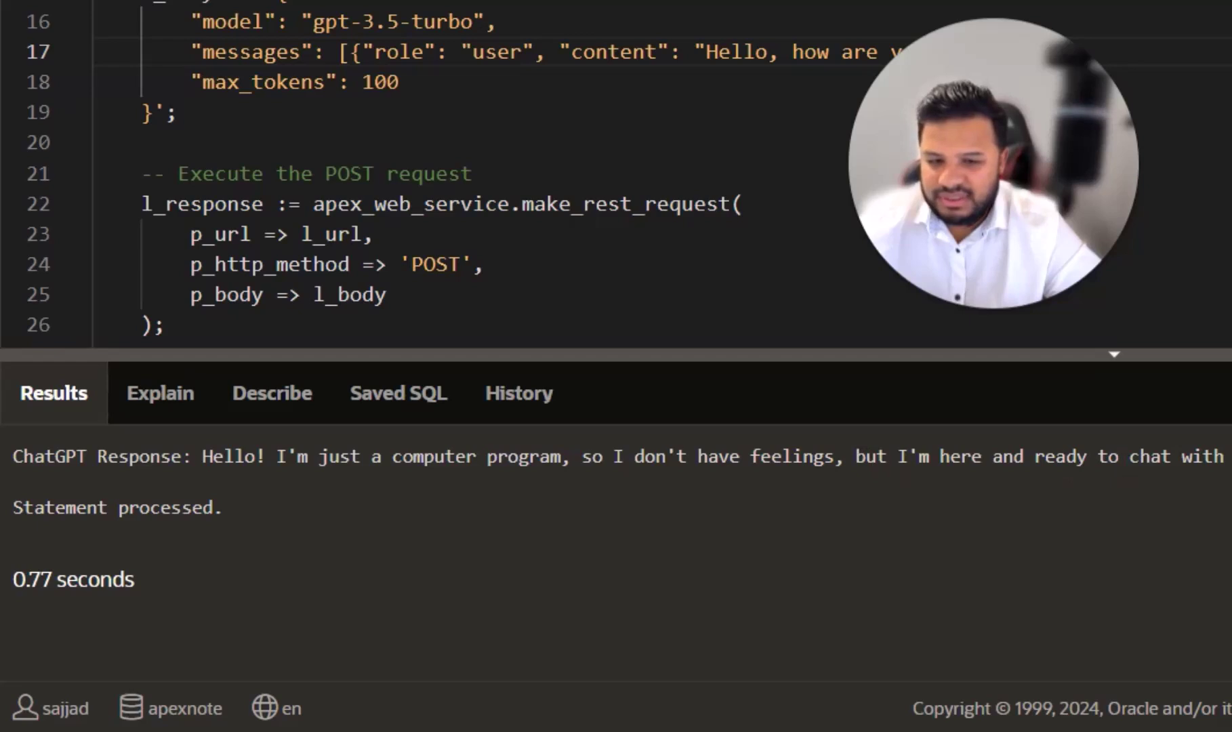
drag(1224, 456, 76, 456)
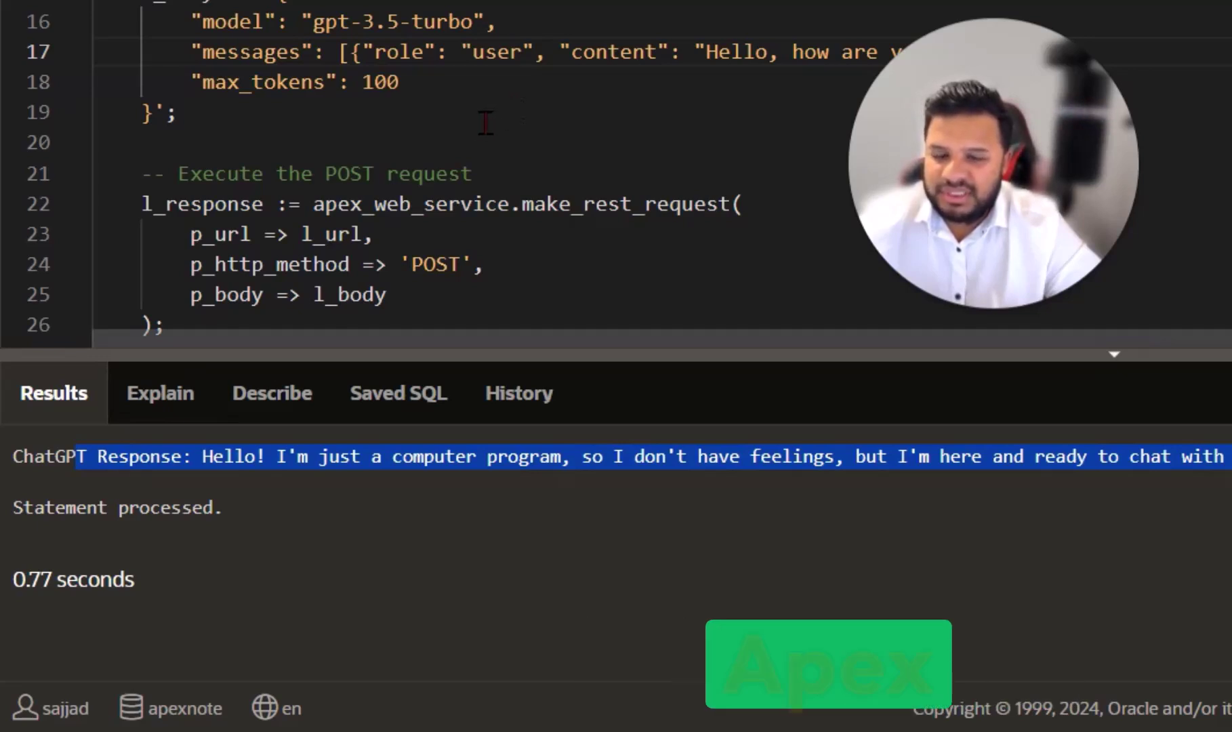
click(711, 90)
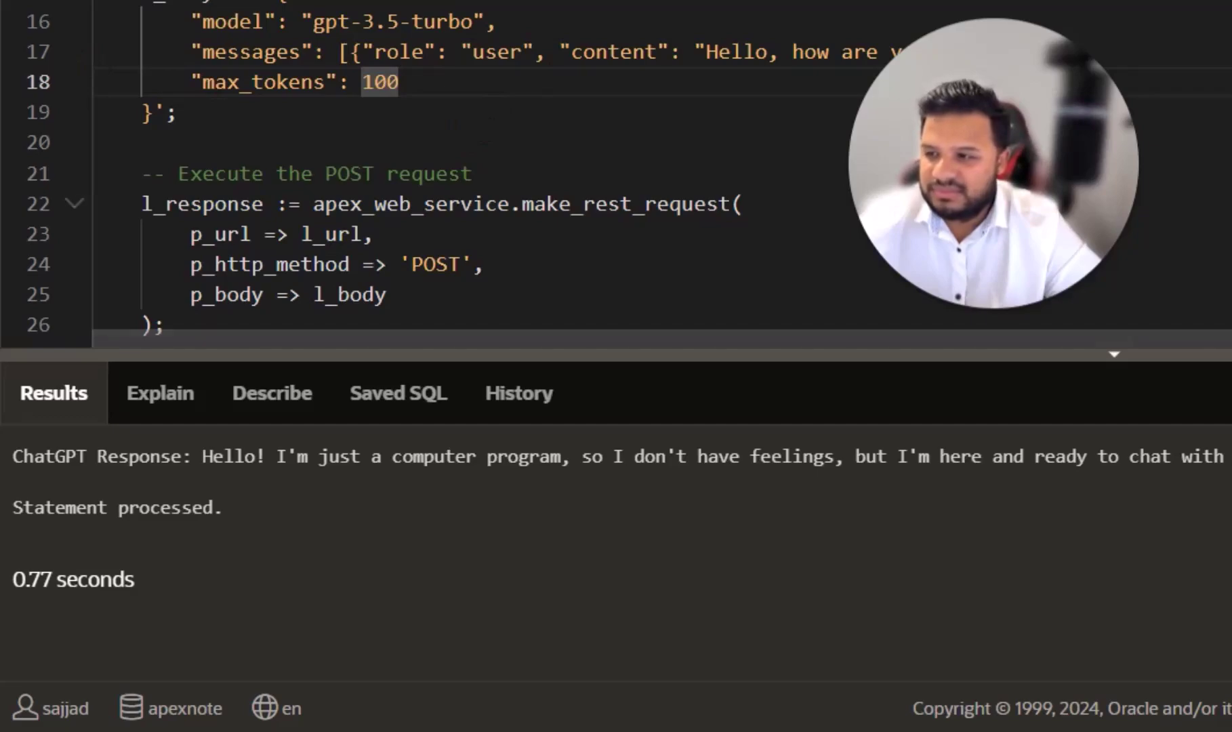
- Revisit the Generative AI Services list and the PL/SQL block with its output in SQL Commands, ending on the services list
mouse_move(1055, 197)
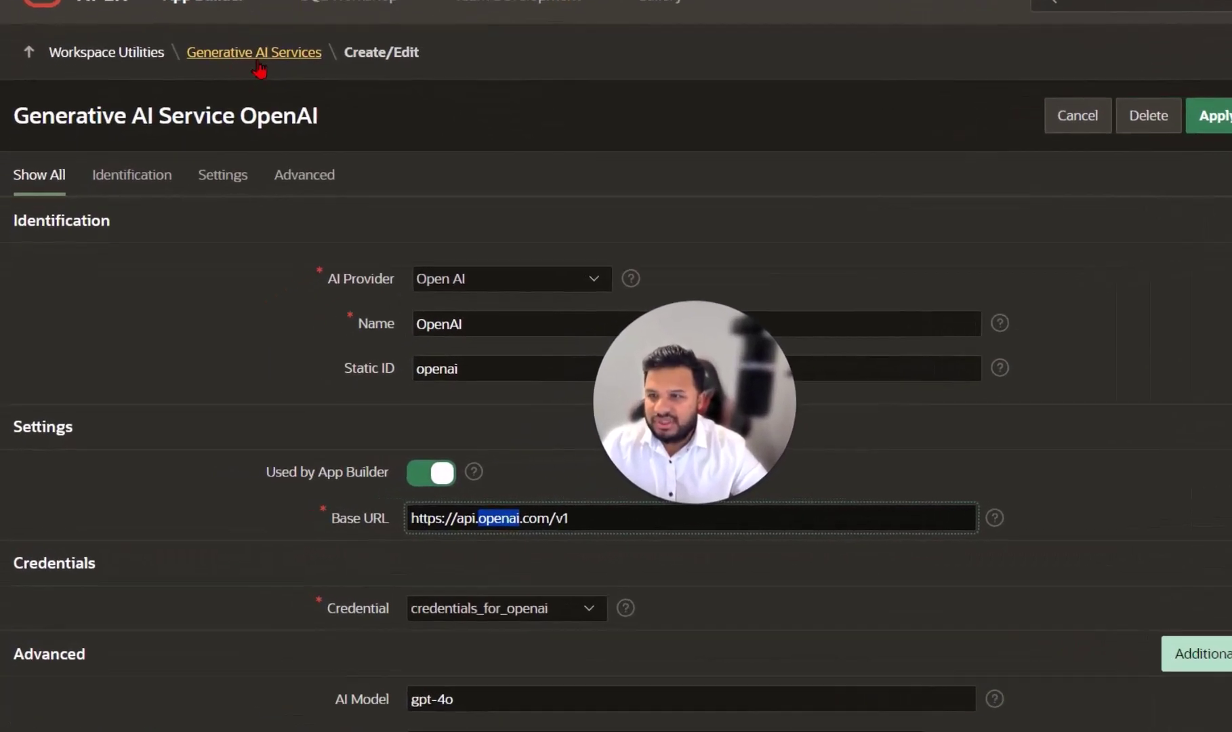
click(206, 140)
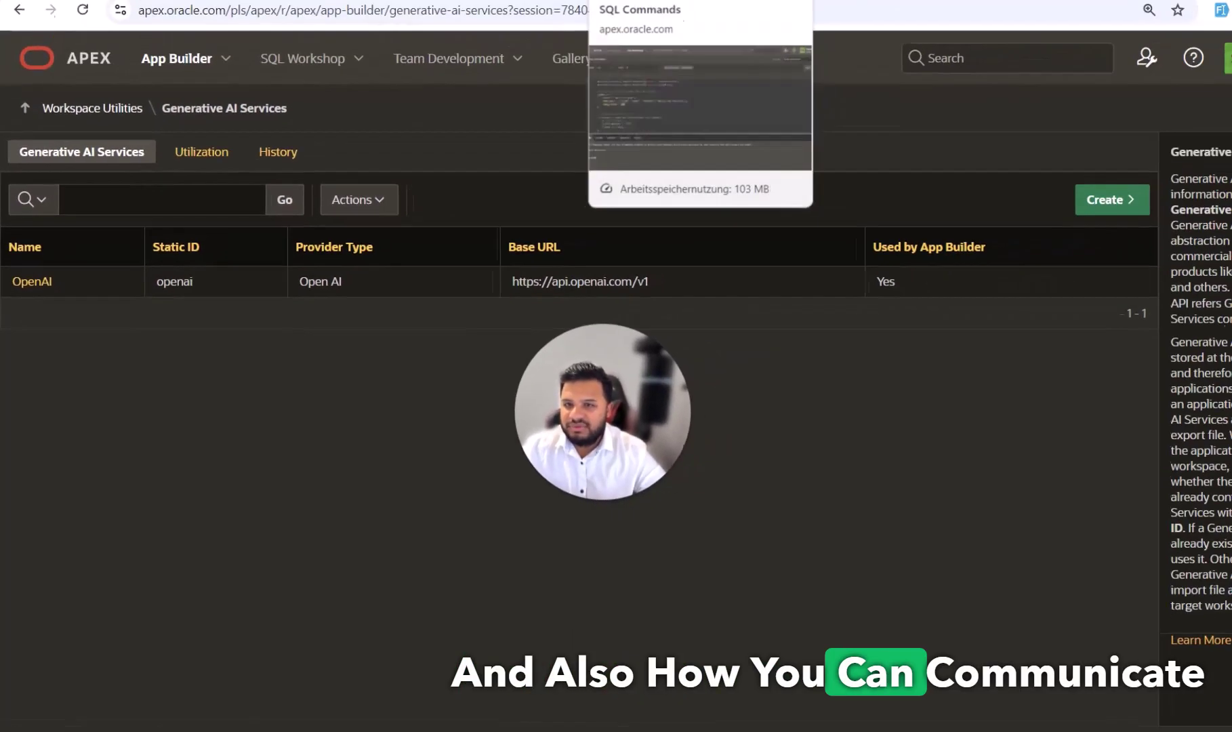
click(613, 14)
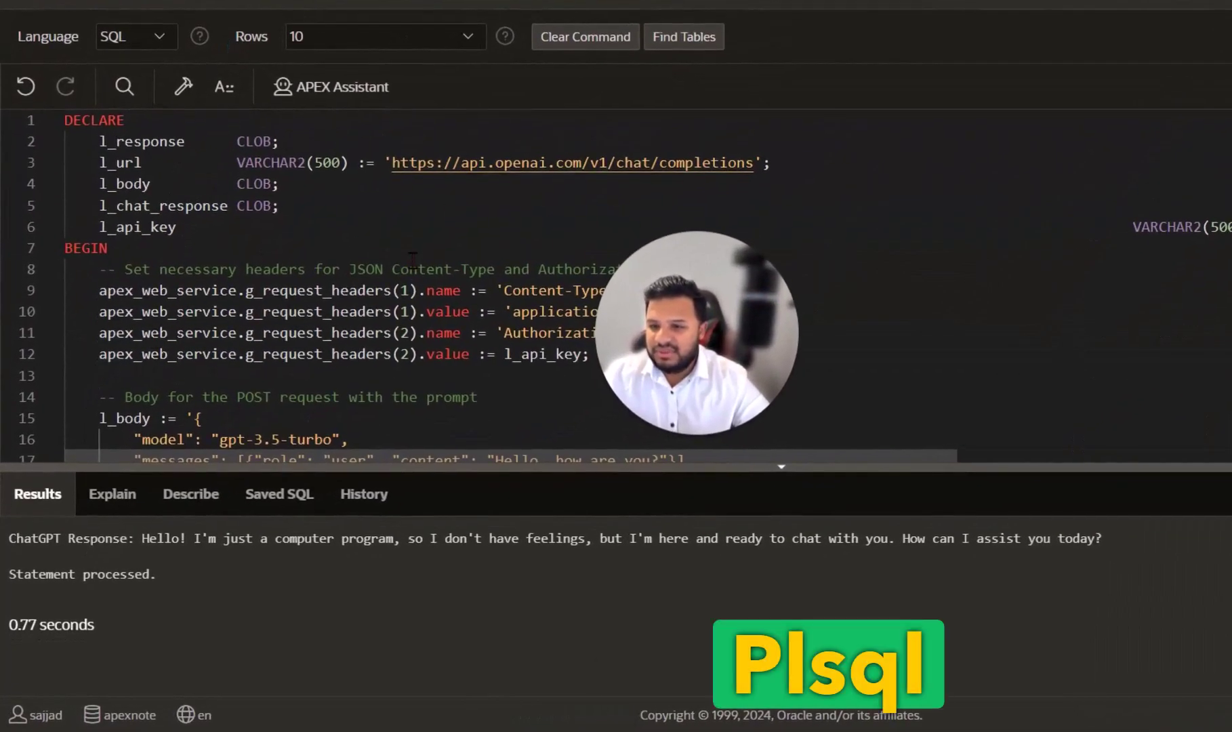
scroll(412, 259, down, 3)
click(109, 17)
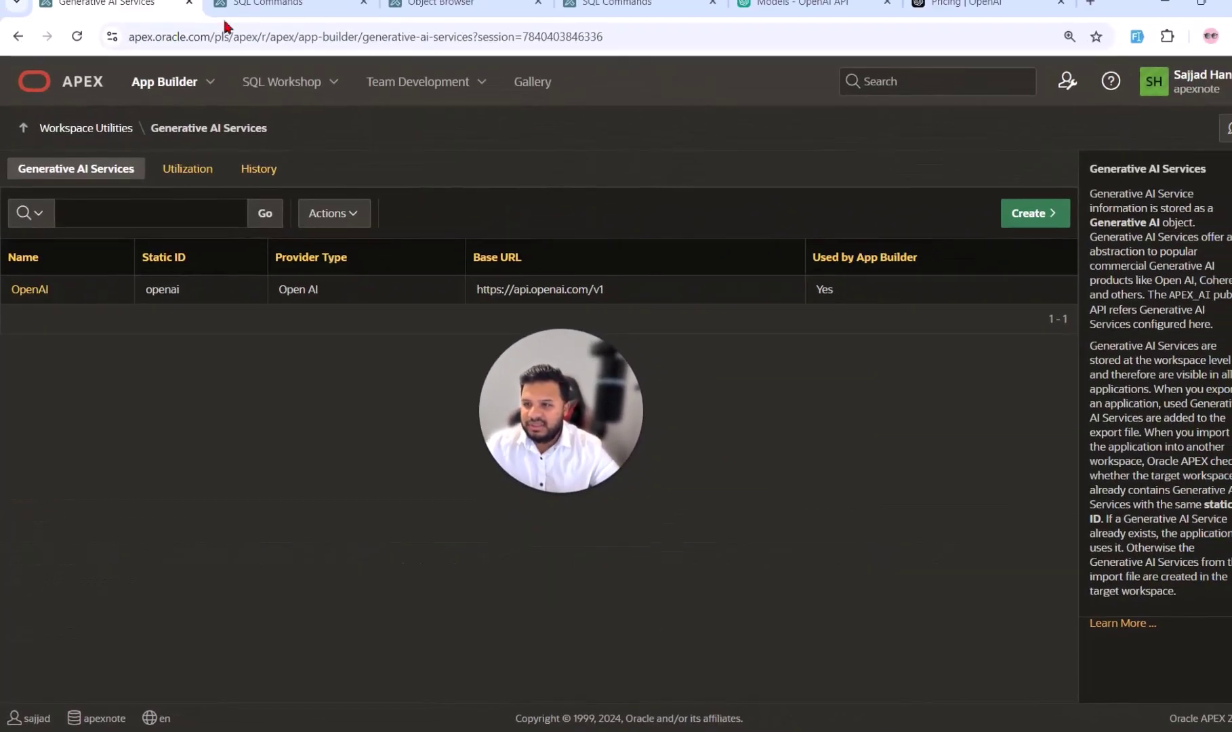